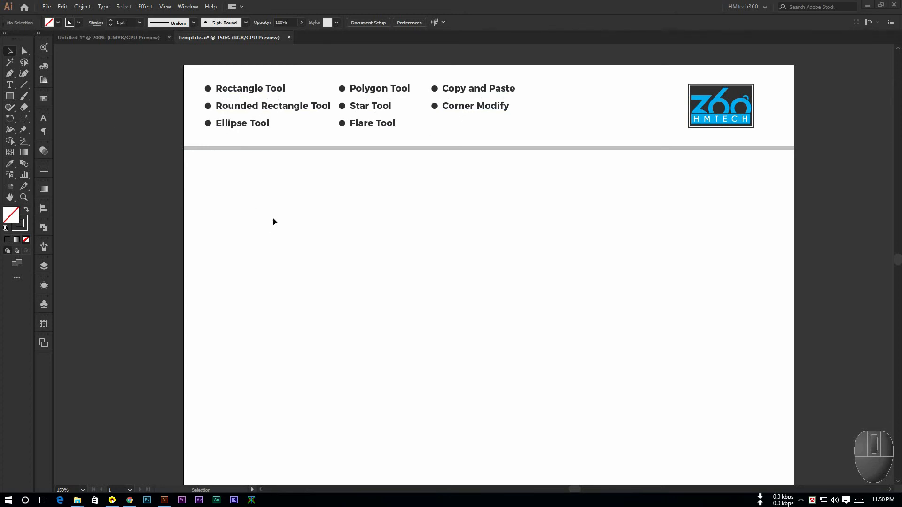
- Draw a rectangle about 2.45 in wide and 1.42 in high in the artboard's upper left, below the divider line
left_click(10, 99)
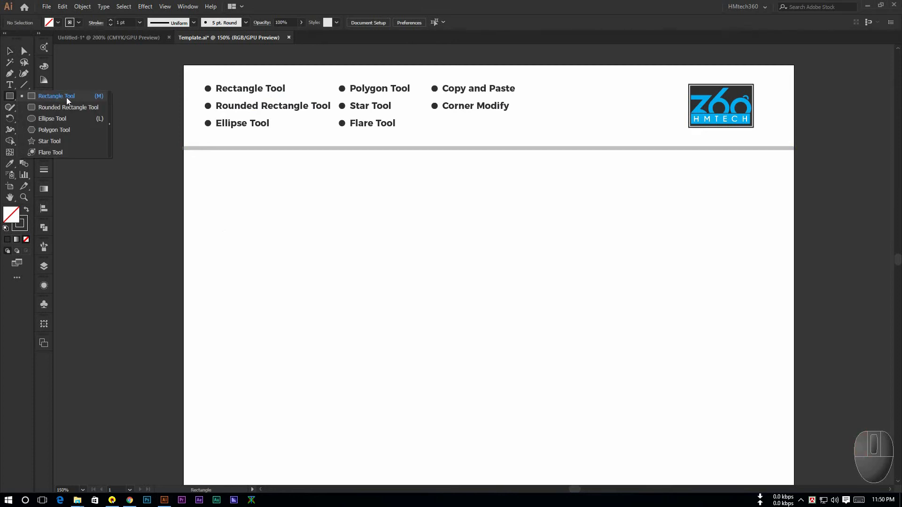
left_click(67, 97)
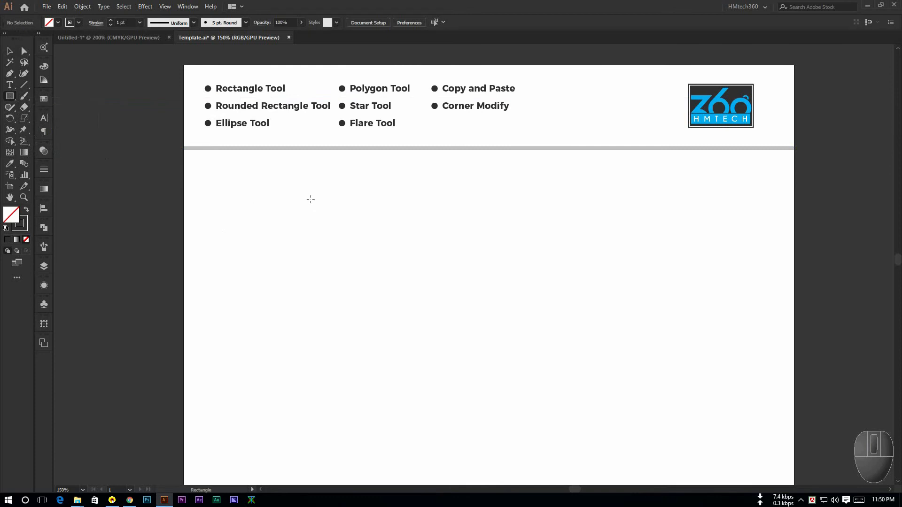
left_click(10, 51)
key("m")
left_click_drag(218, 173, 396, 275)
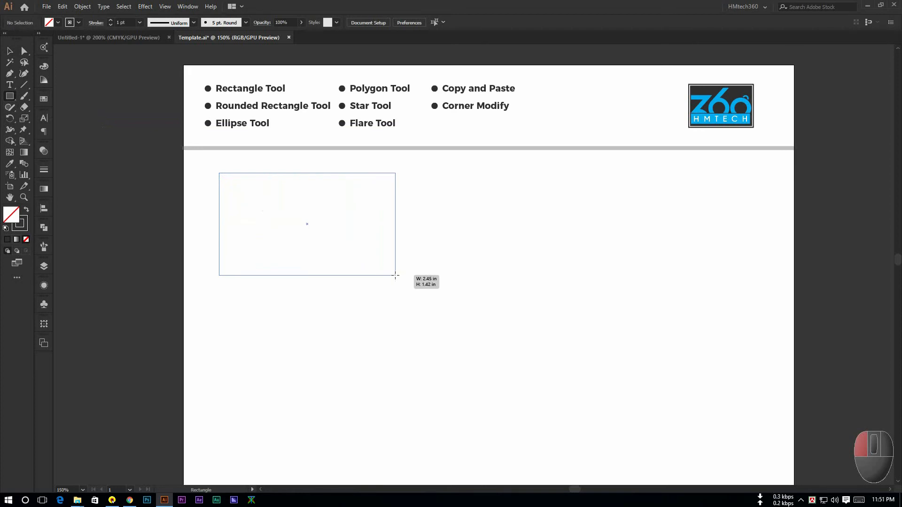
left_click_drag(395, 276, 396, 275)
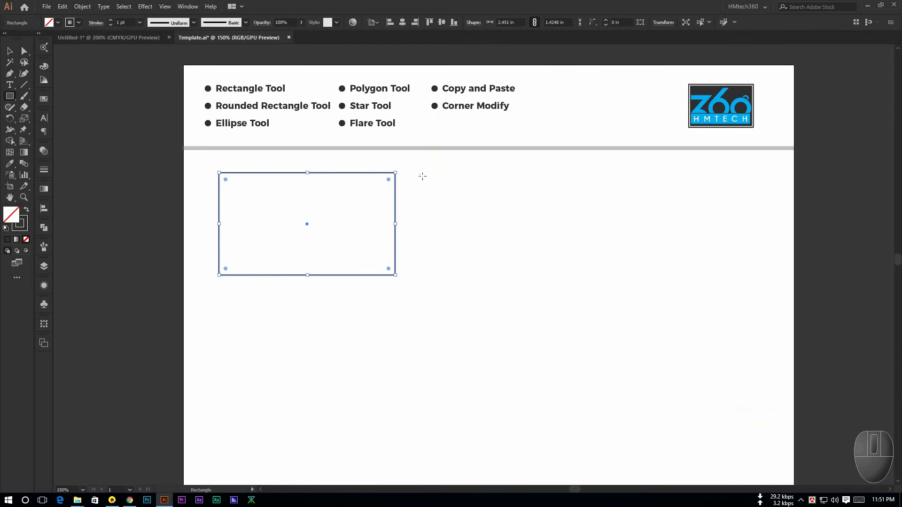
- Draw a square about 1.42 in wide just to the right of the first rectangle, level with its upper edge
left_click_drag(419, 172, 517, 277)
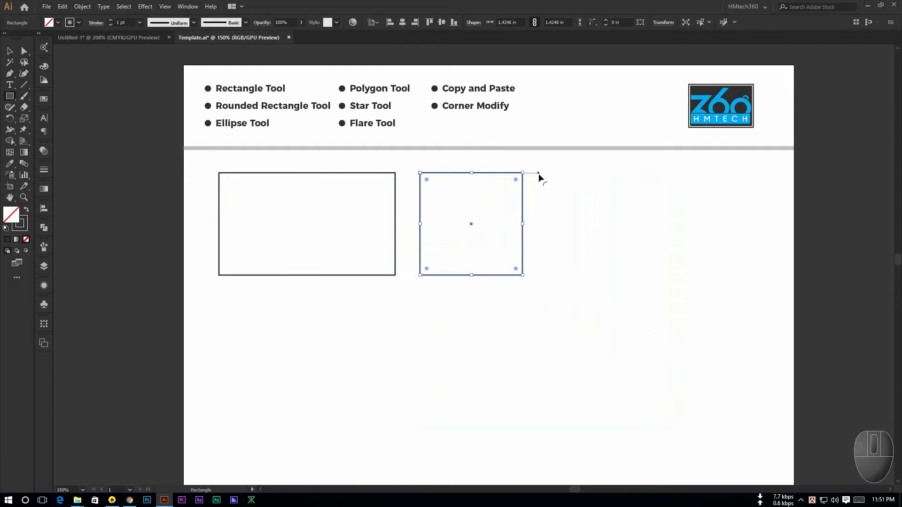
left_click(15, 95)
left_click(7, 51)
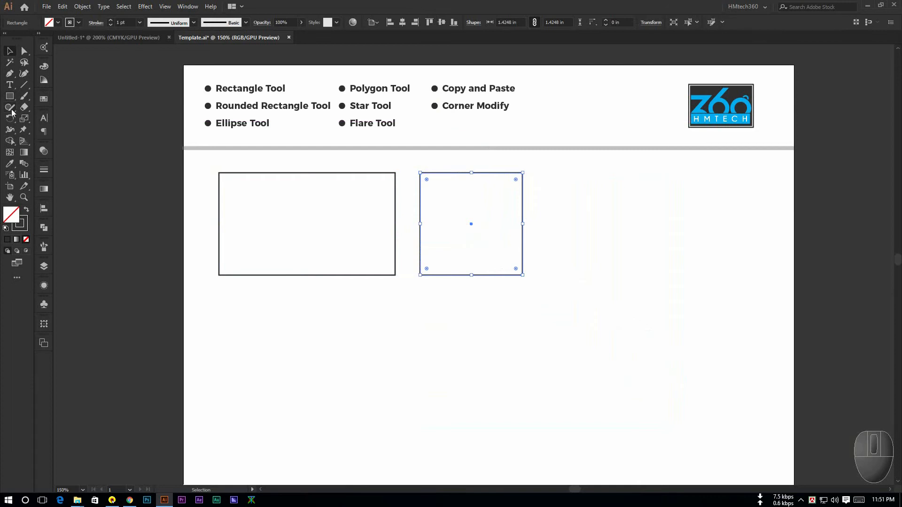
- Draw a square about 1.48 in wide outward from its centre, right of the second shape's upper corner, and delete it
left_click(10, 98)
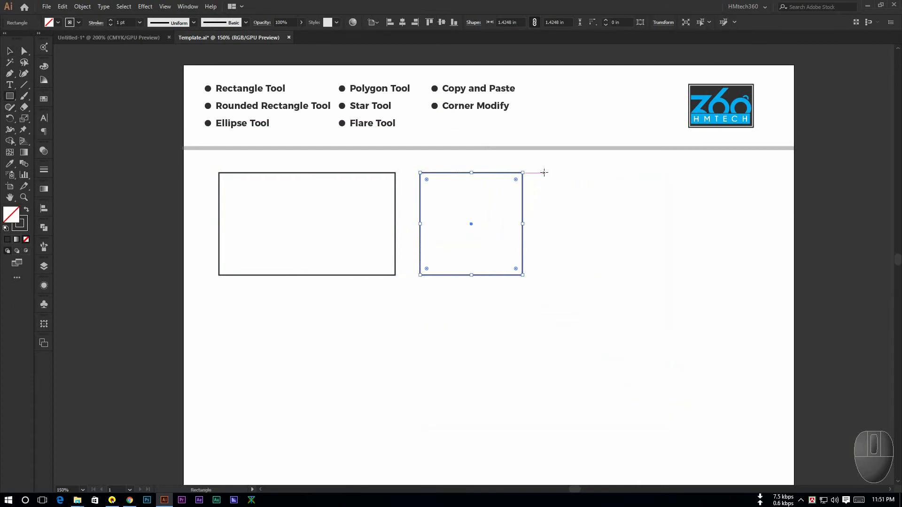
mouse_move(545, 173)
left_mouse_down()
mouse_move(606, 254)
mouse_move(637, 265)
mouse_move(580, 209)
mouse_move(651, 297)
mouse_move(598, 229)
mouse_move(674, 303)
mouse_move(571, 195)
mouse_move(636, 261)
mouse_move(668, 314)
mouse_move(578, 192)
mouse_move(566, 190)
mouse_move(675, 300)
mouse_move(577, 184)
mouse_move(599, 225)
mouse_move(644, 268)
mouse_move(577, 188)
mouse_move(561, 184)
mouse_move(596, 219)
left_mouse_up()
key("shift")
key("alt")
left_click(10, 51)
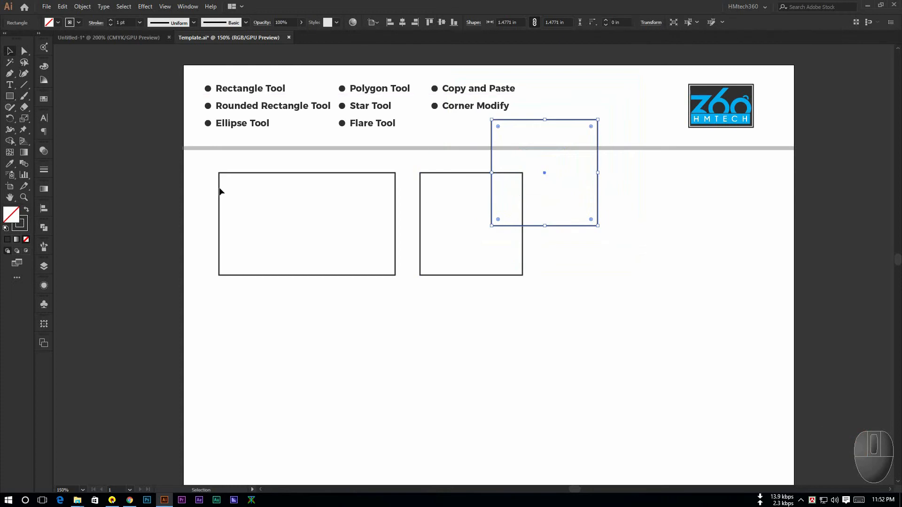
left_click(565, 255)
left_click(578, 225)
key("Delete")
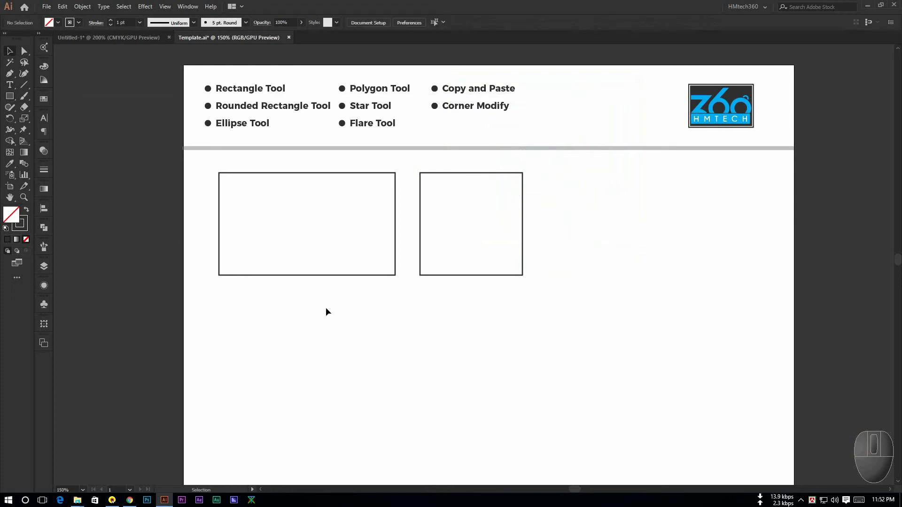
left_click_drag(326, 306, 368, 195)
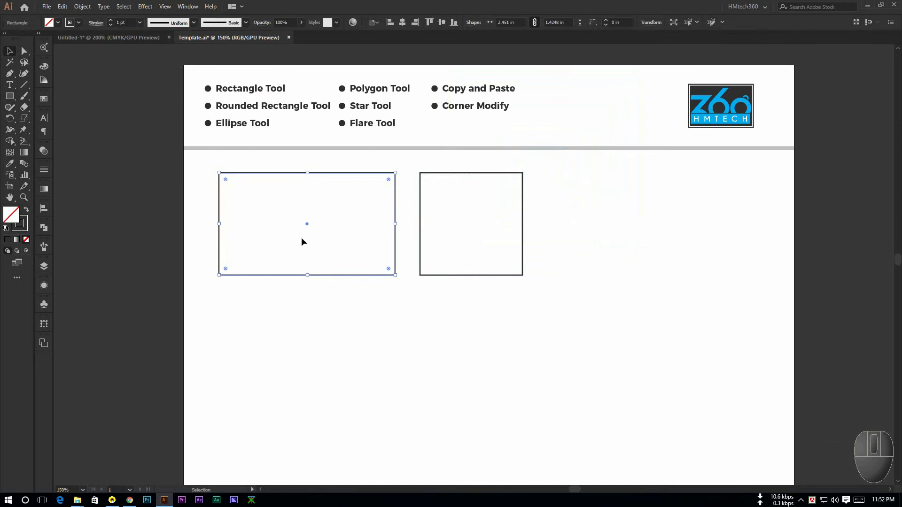
left_click(446, 336)
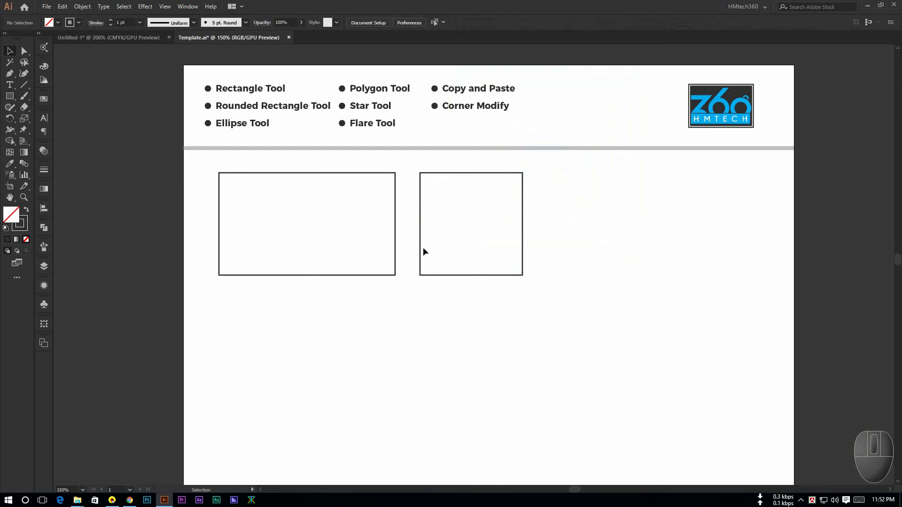
- Create a rectangle with an exact width of 2 in and height of 1 in at the artboard's right side
left_click(9, 97)
left_click(607, 222)
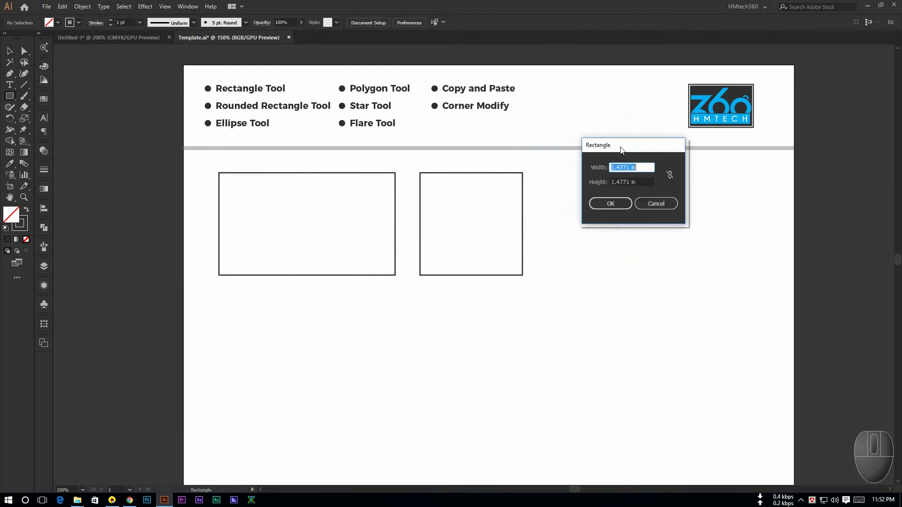
left_click_drag(620, 149, 704, 210)
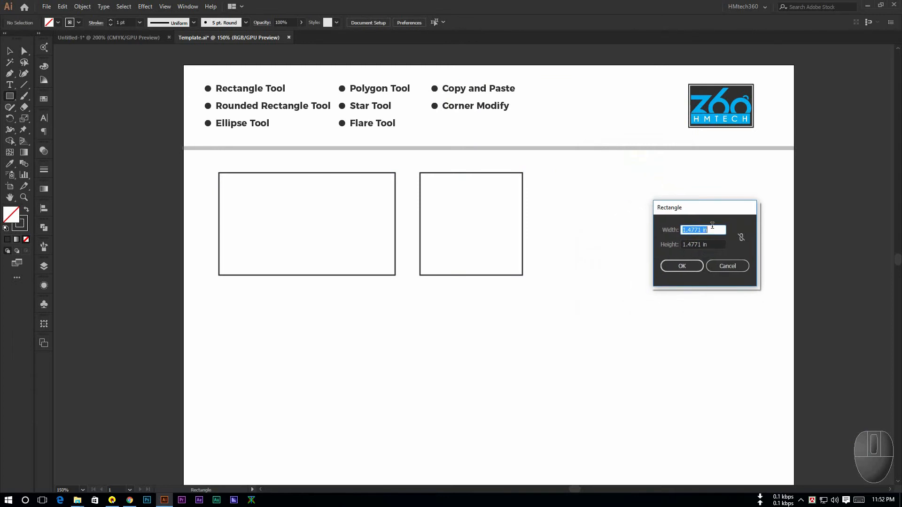
left_click_drag(705, 210, 626, 199)
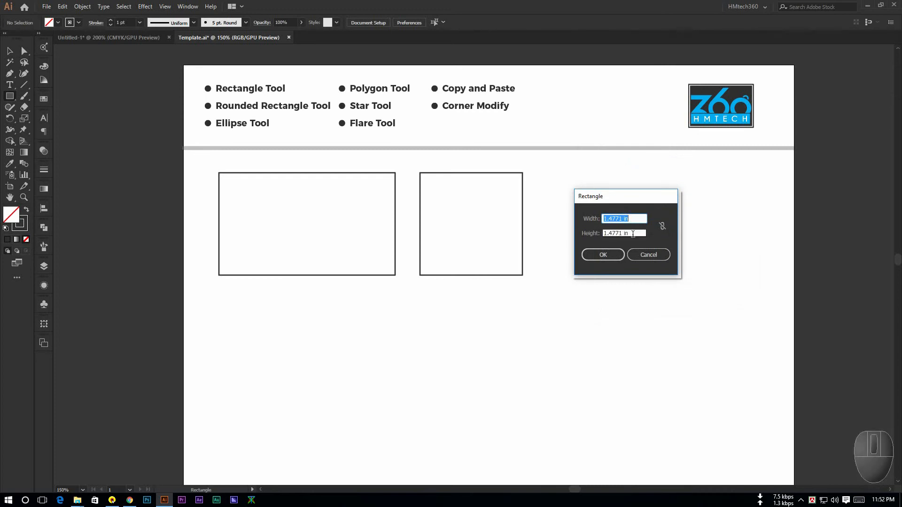
left_click(616, 235)
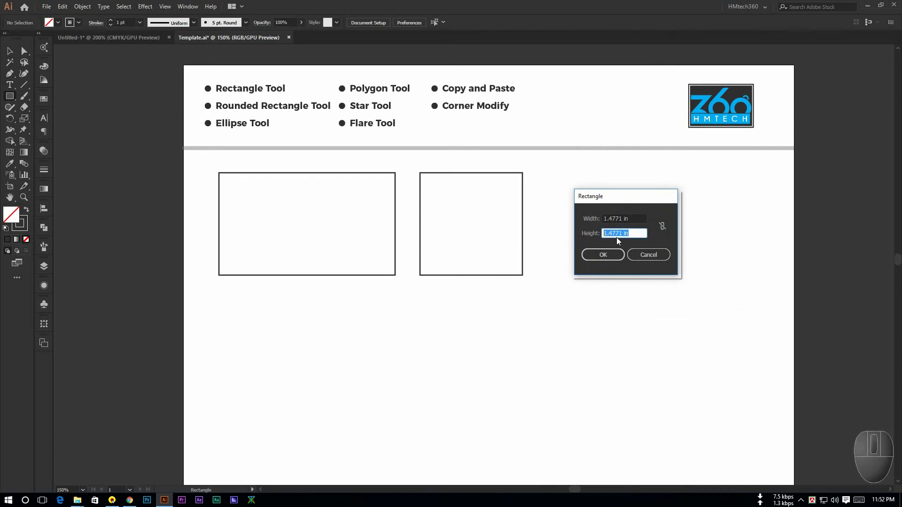
left_click(639, 218)
left_click_drag(622, 199, 636, 198)
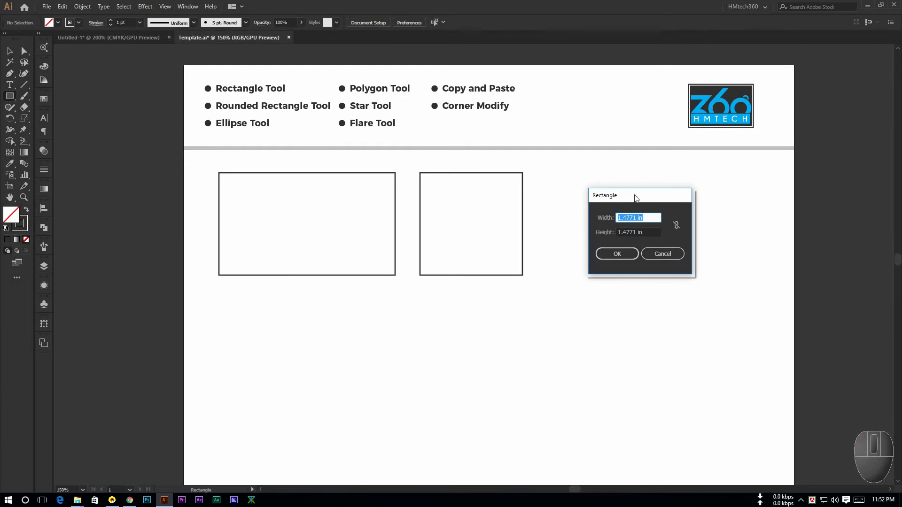
type("2")
key("Tab")
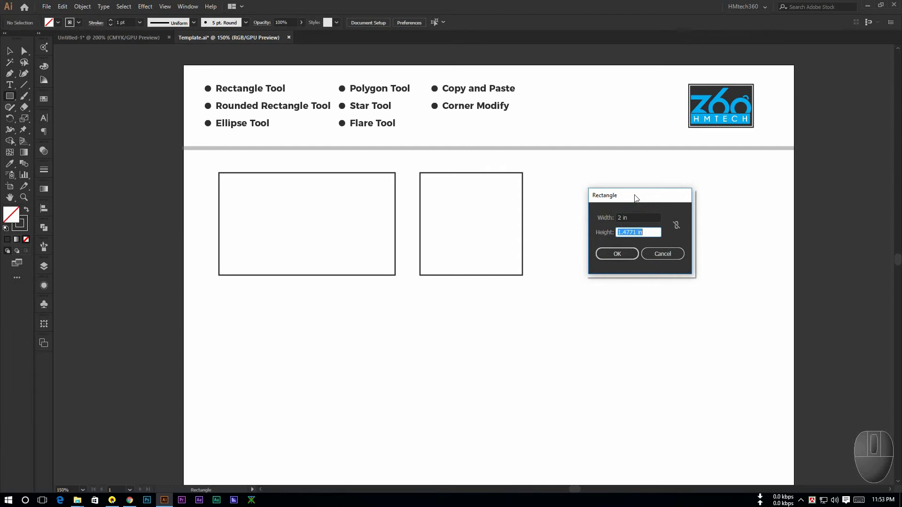
type("1")
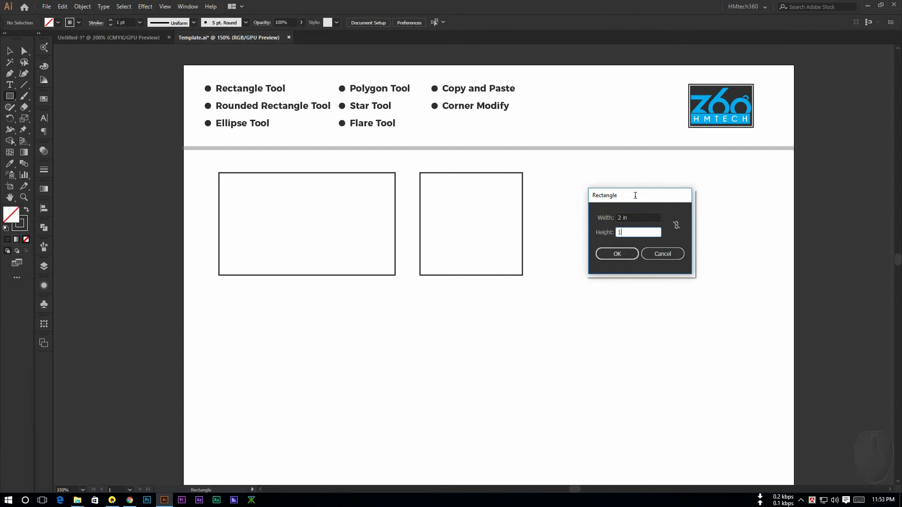
left_click(617, 254)
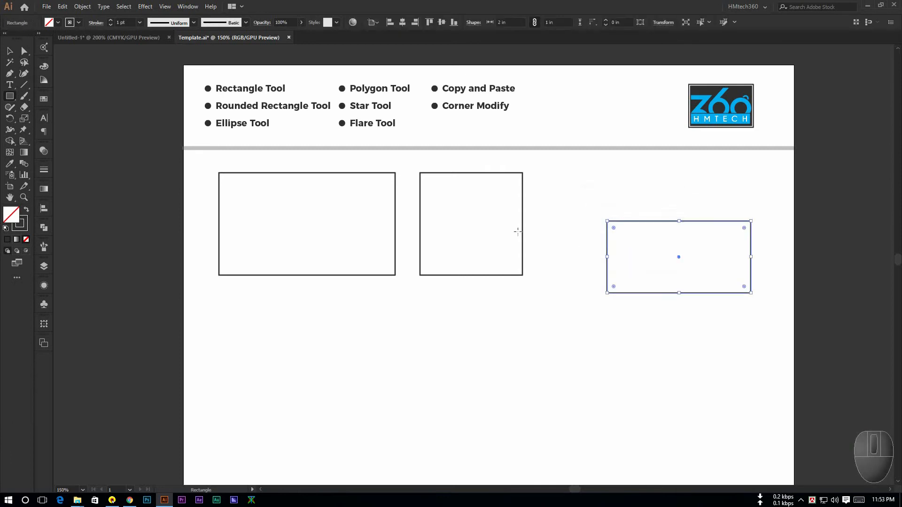
- Create a square with an exact width and height of 2 in below the 2 by 1 in rectangle
left_click(607, 298)
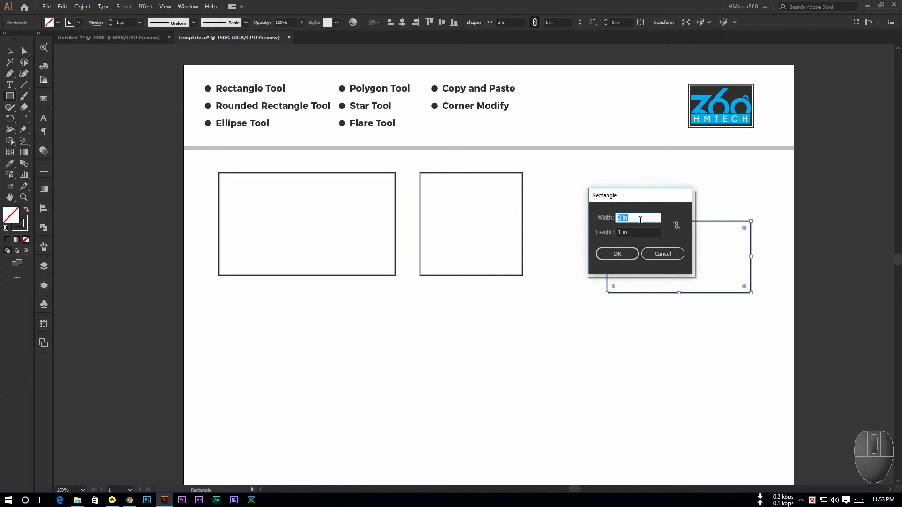
key("Tab")
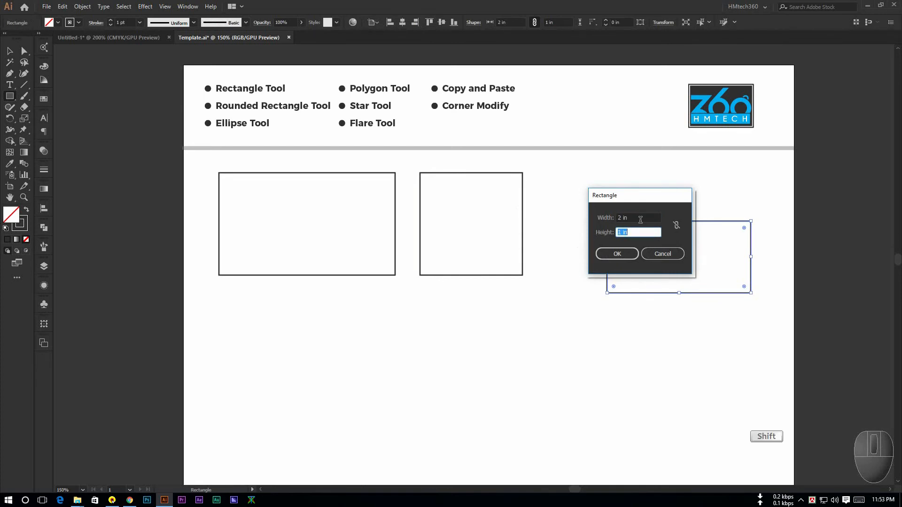
key("shift+Tab")
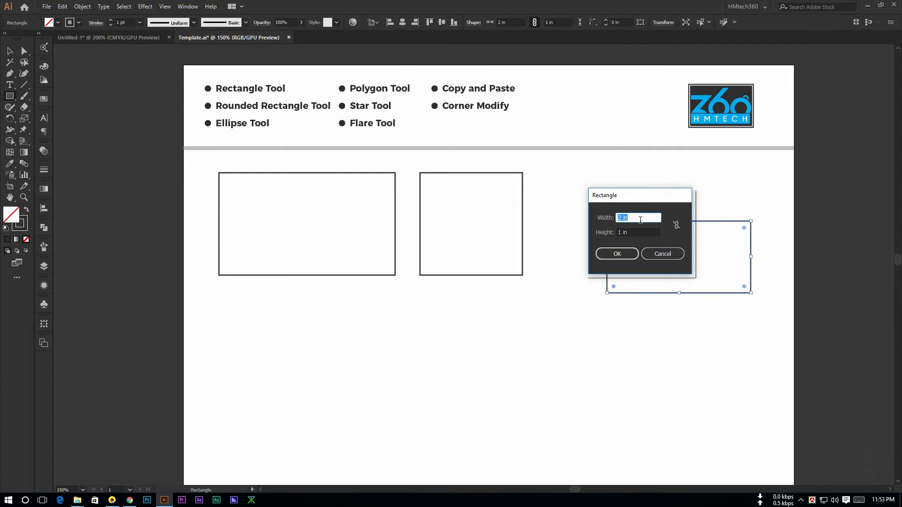
key("Tab")
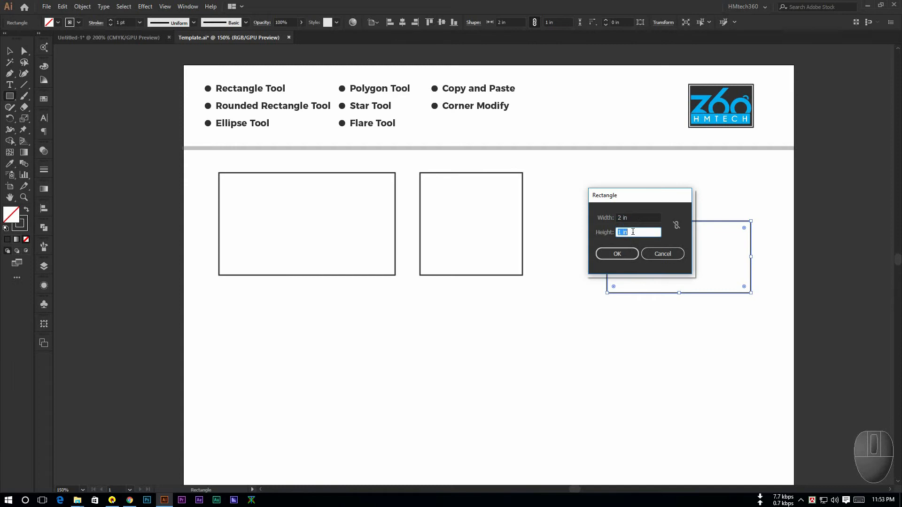
key("shift")
key("shift+Tab")
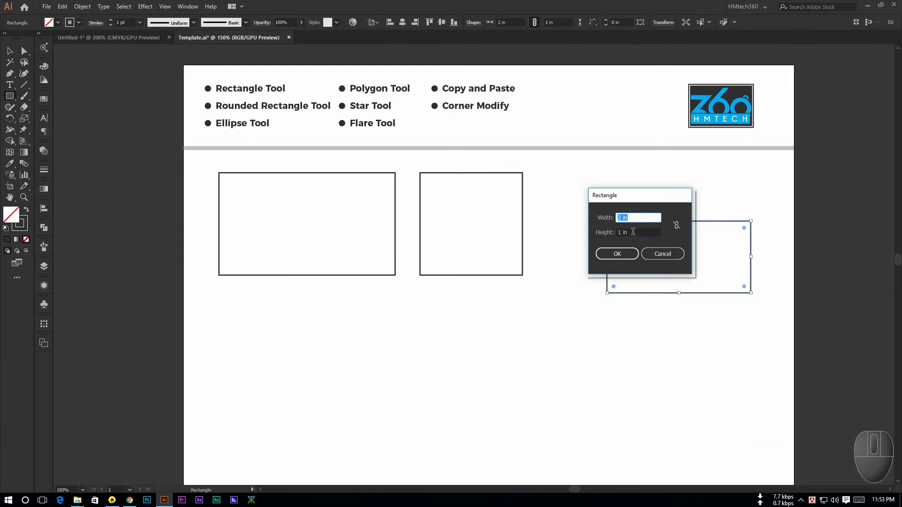
key("Tab")
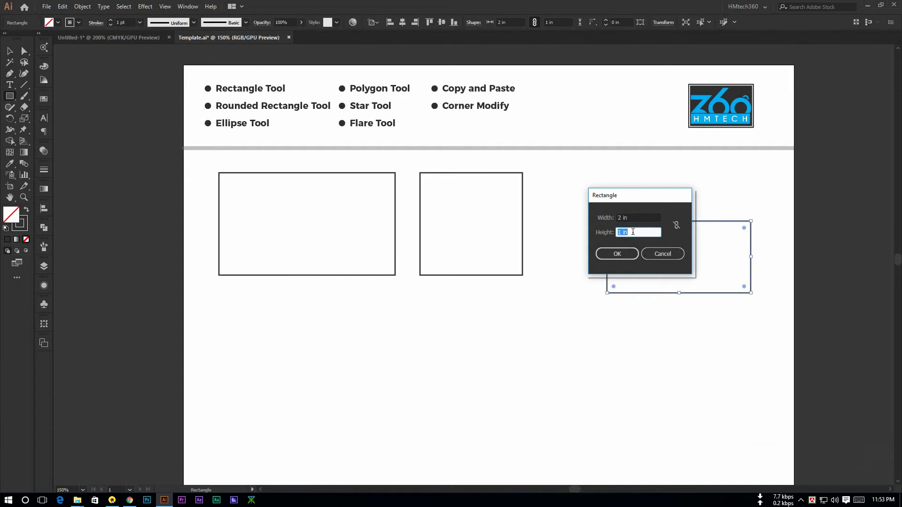
key("shift+Tab")
key("Tab")
type("2")
key("Return")
- Move the 2 in square to the left, below the gap between the first rectangle and the smaller square
scroll(620, 233, "up", 1)
scroll(620, 234, "down", 4)
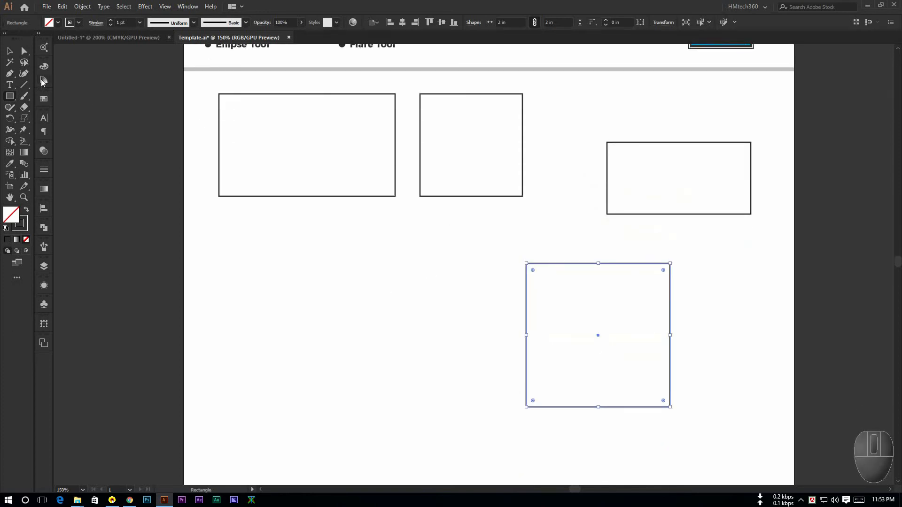
key("v")
left_click(386, 303)
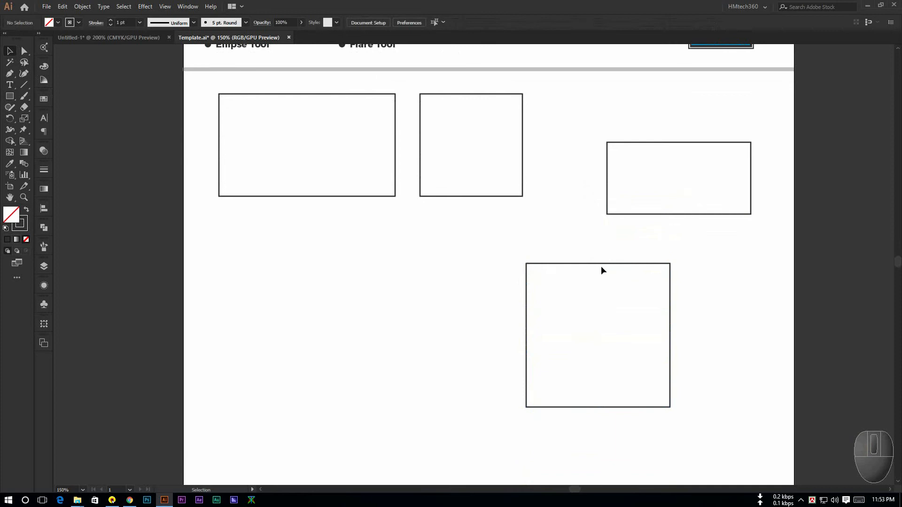
left_click_drag(438, 243, 410, 230)
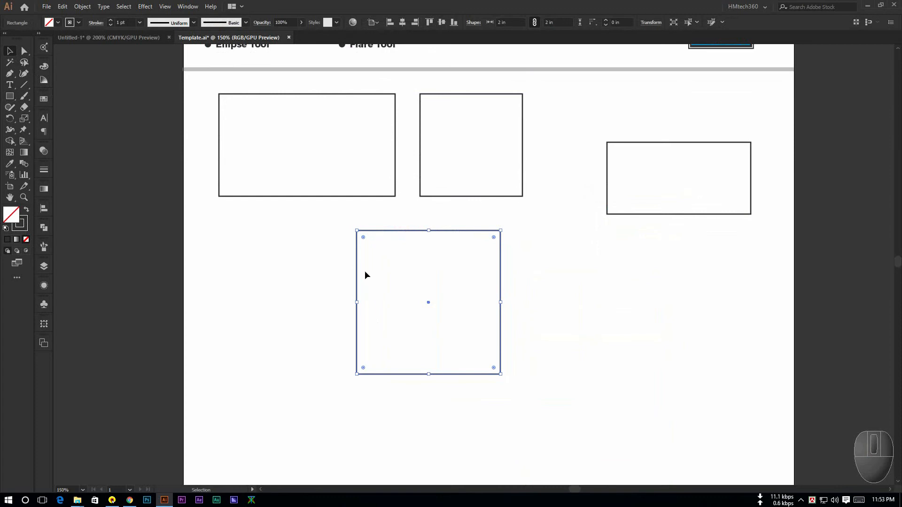
- Fill the 2 in square with a medium green colour, keep its dark outline, and deselect it
left_click(27, 210)
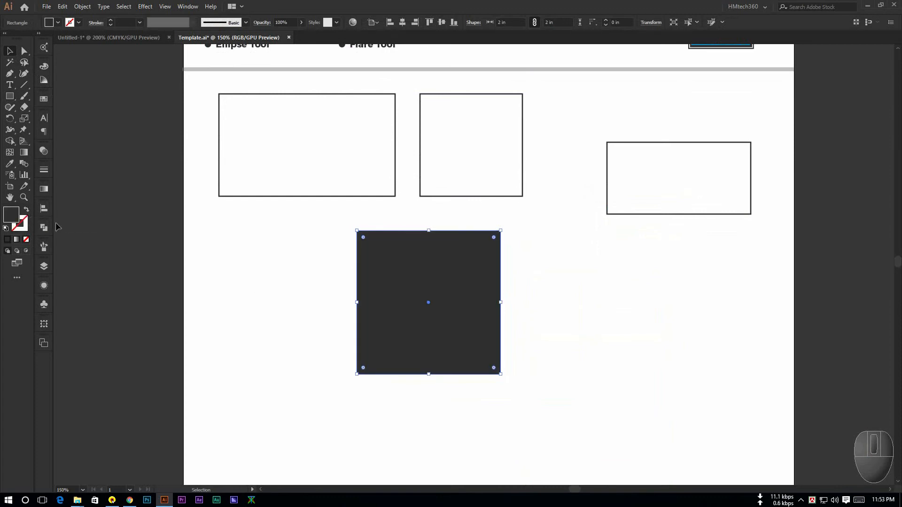
left_click(27, 210)
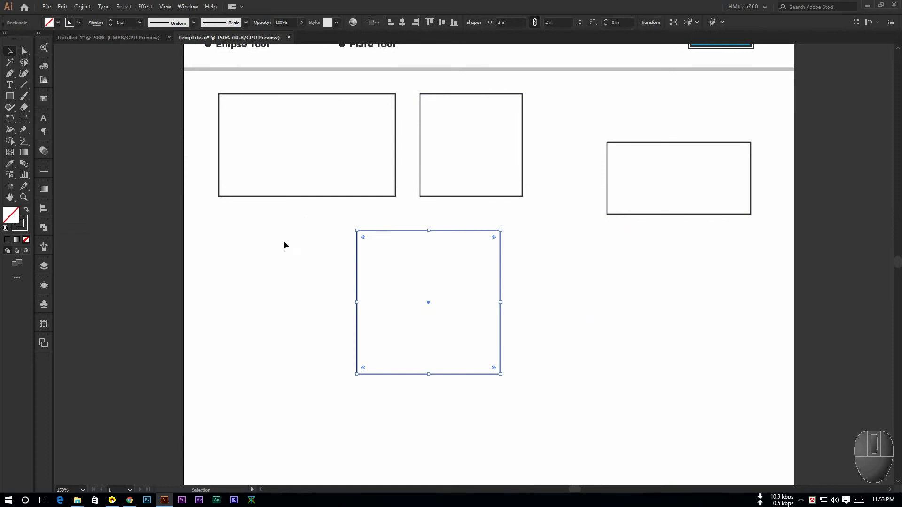
double_click(12, 216)
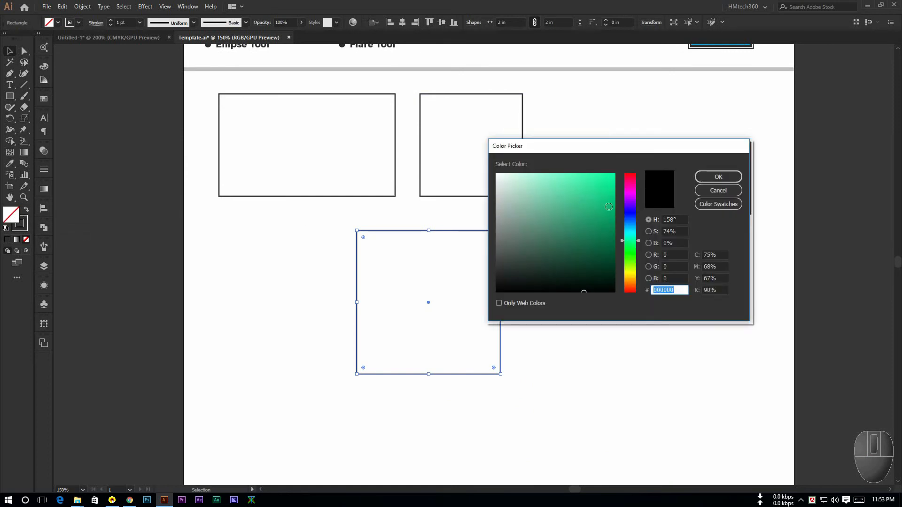
left_click(605, 196)
left_click(718, 177)
left_click(640, 297)
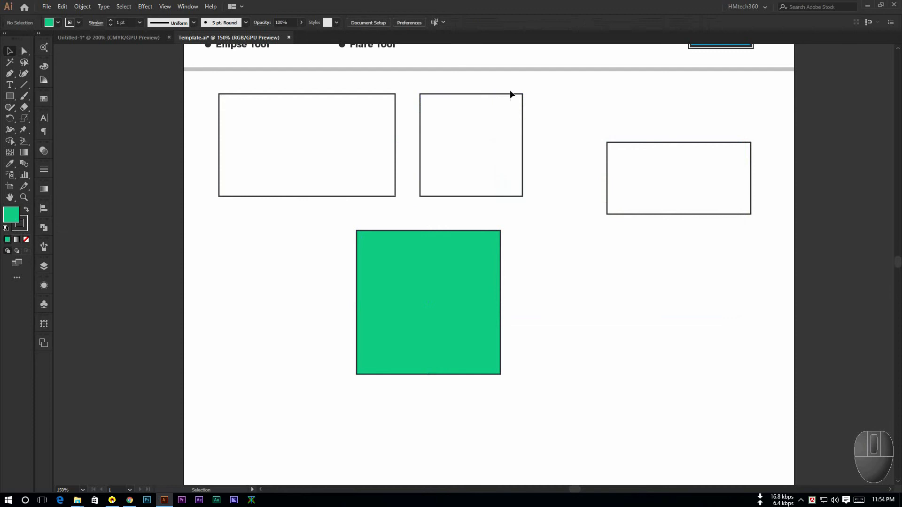
- Round all four corners of the smaller unfilled square to a radius of about 0.16 in
left_click(447, 291)
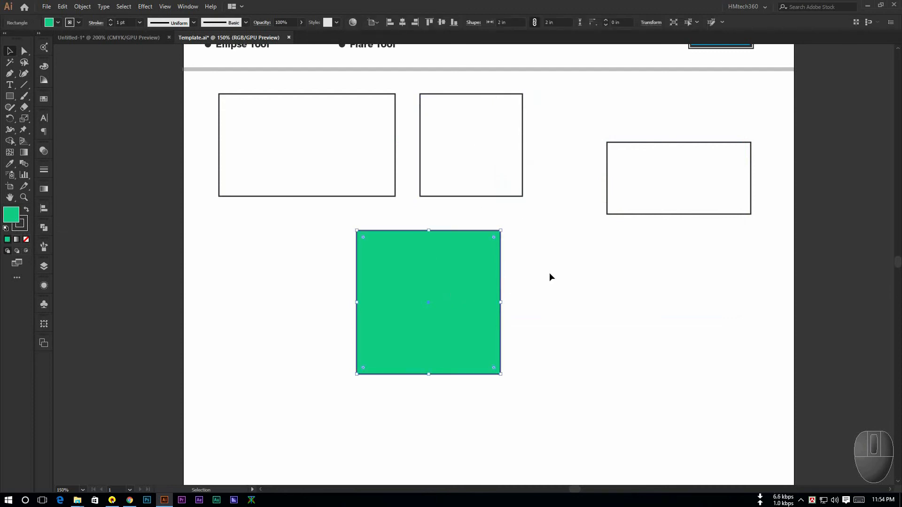
scroll(542, 245, "up", 2)
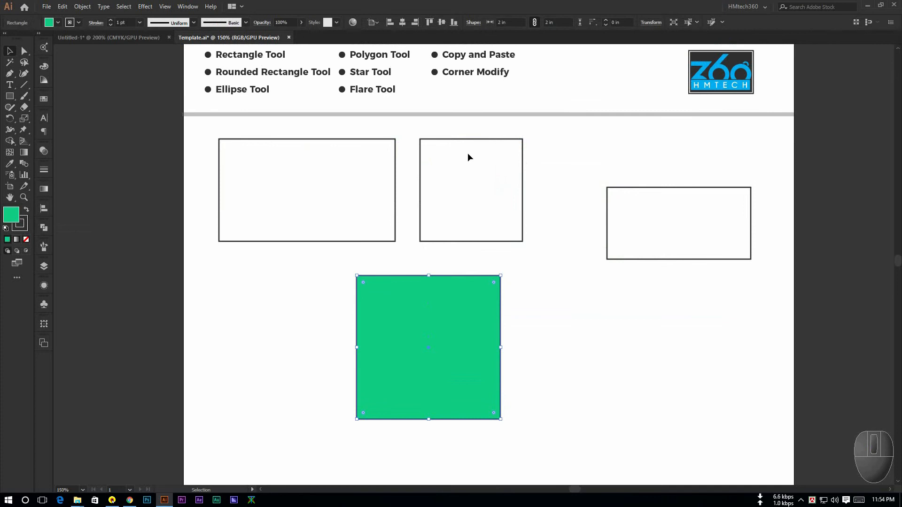
left_click(469, 140)
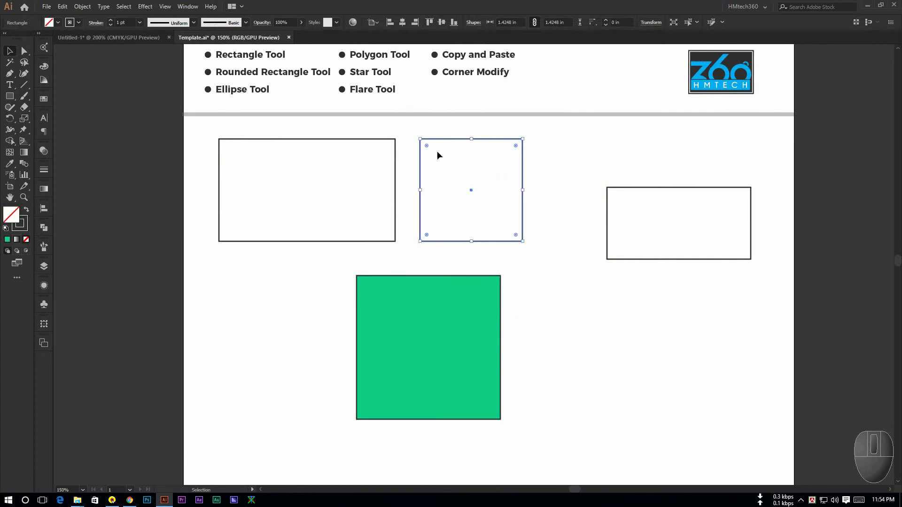
scroll(477, 181, "up", 5)
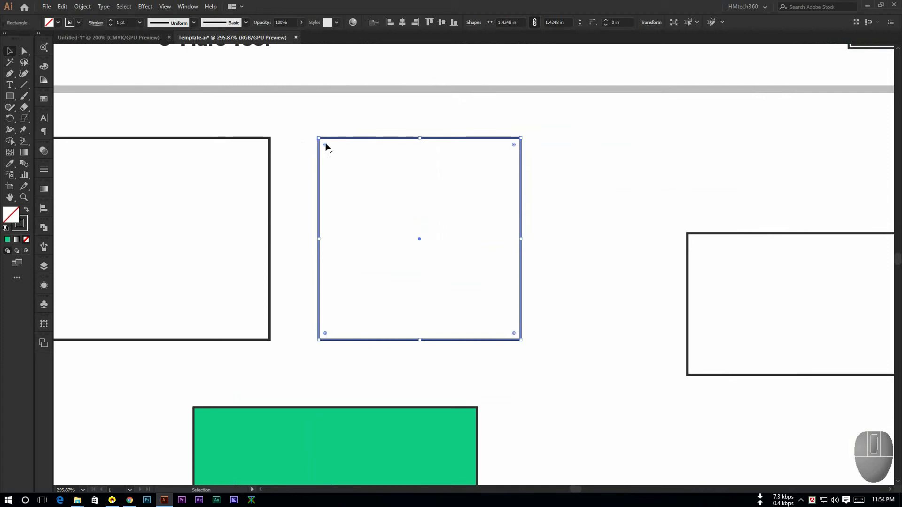
left_click(412, 125)
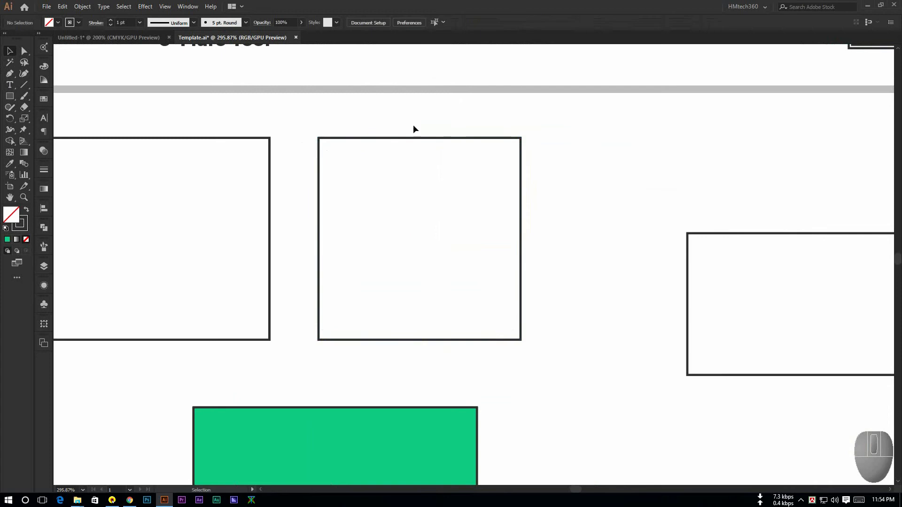
left_click(487, 139)
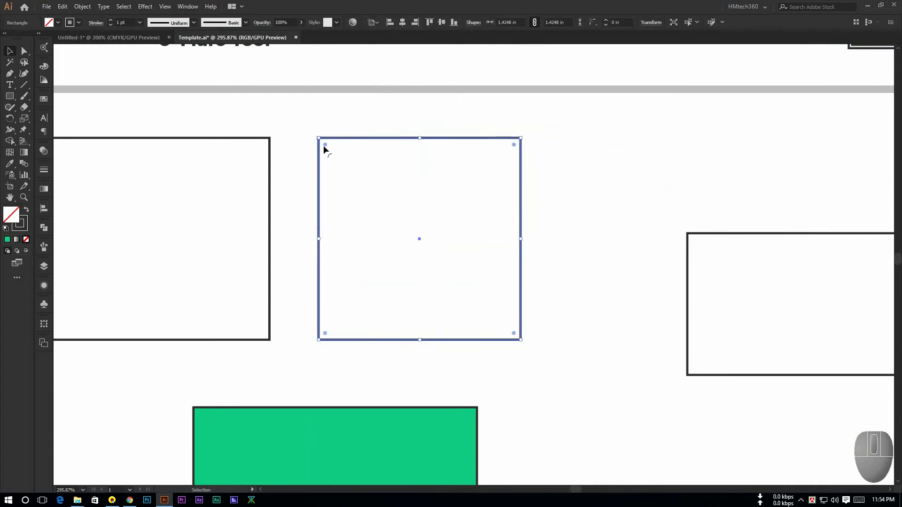
left_click_drag(324, 146, 353, 173)
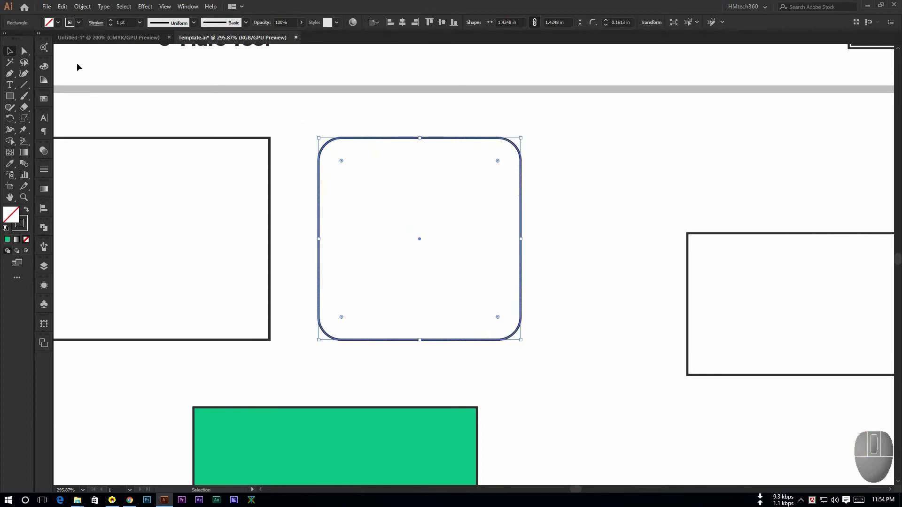
- Try rounding only the small square's upper-right corner to about 0.43 in with Direct Selection, and undo it
left_click(24, 50)
left_click_drag(562, 120, 478, 200)
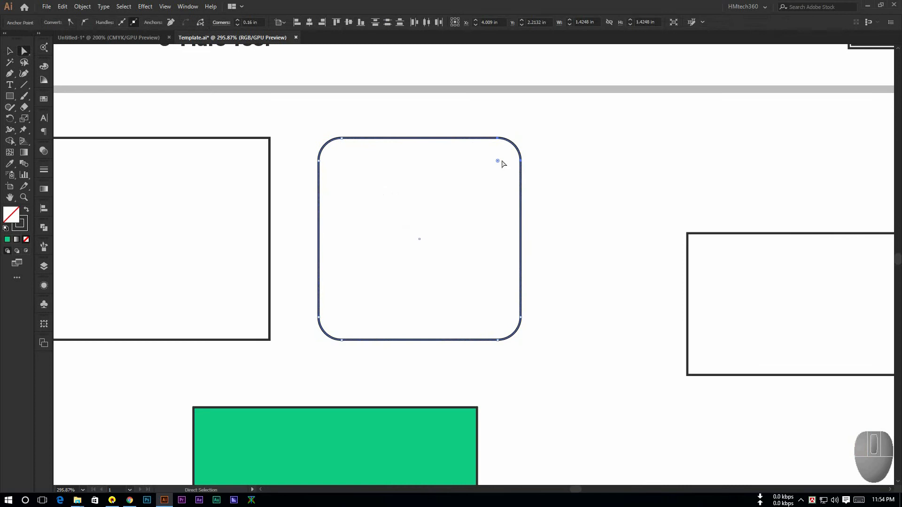
left_click_drag(499, 161, 459, 199)
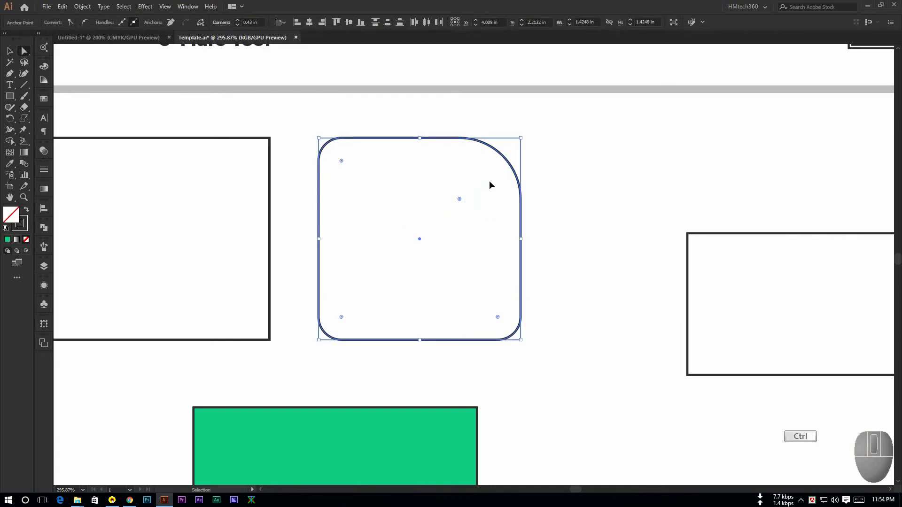
key("ctrl+z")
scroll(479, 172, "down", 2)
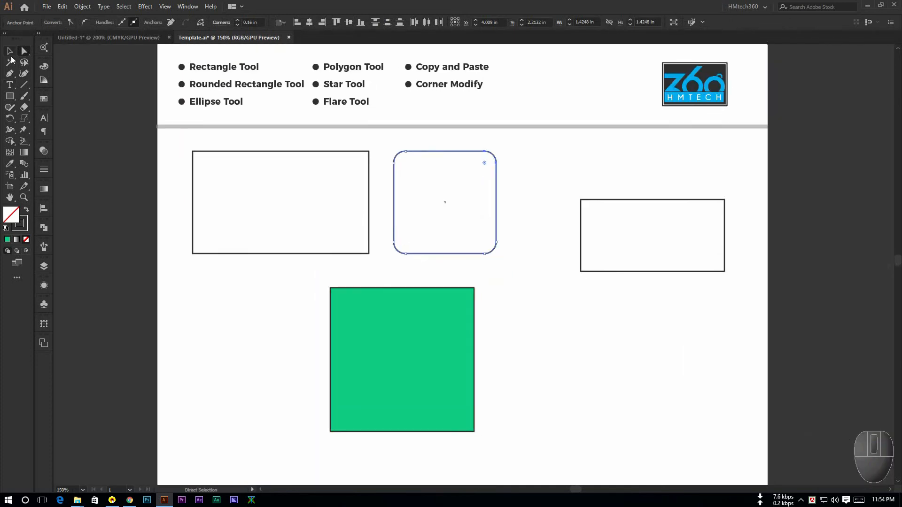
- Give the first wide rectangle rounded corners with a corner radius of 0.375 in
key("v")
left_click(228, 152)
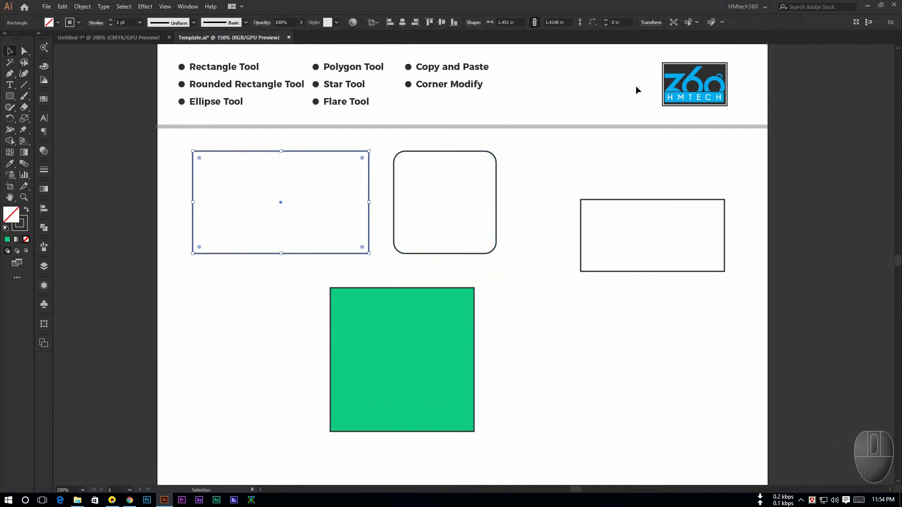
left_click(620, 22)
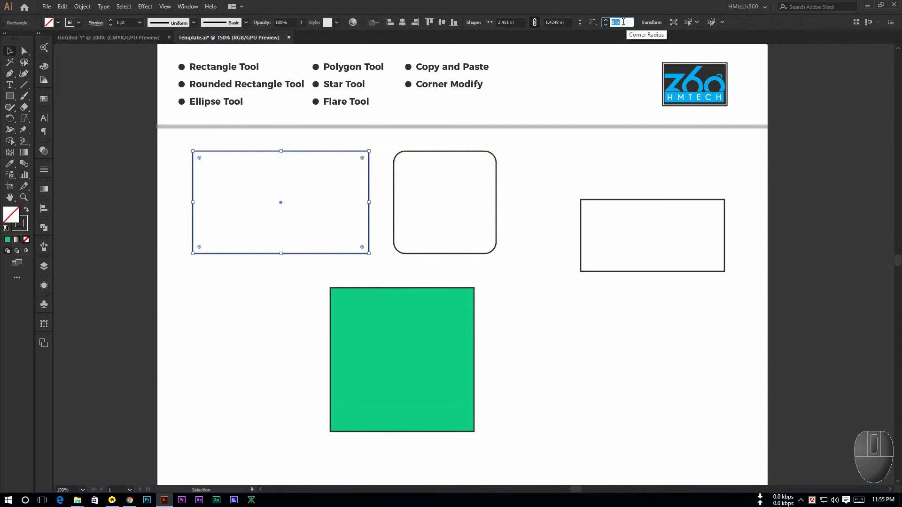
scroll(623, 22, "up", 5)
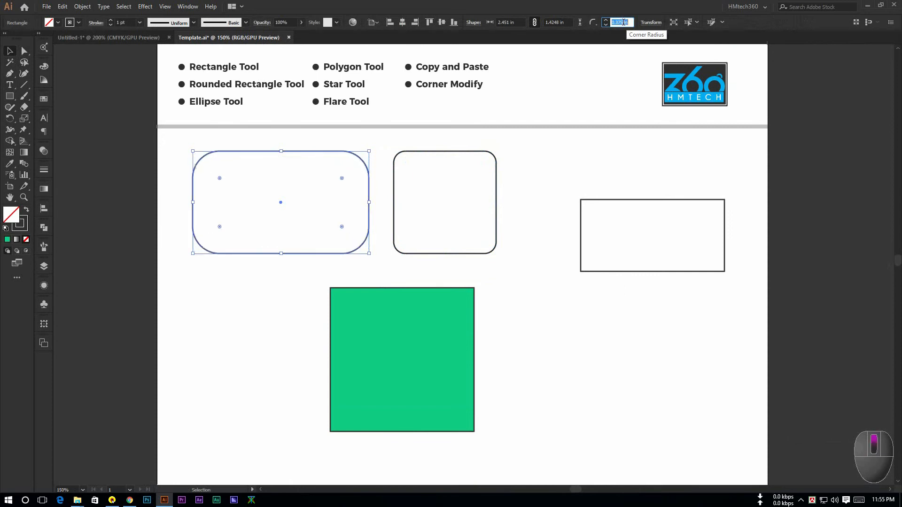
scroll(624, 22, "down", 5)
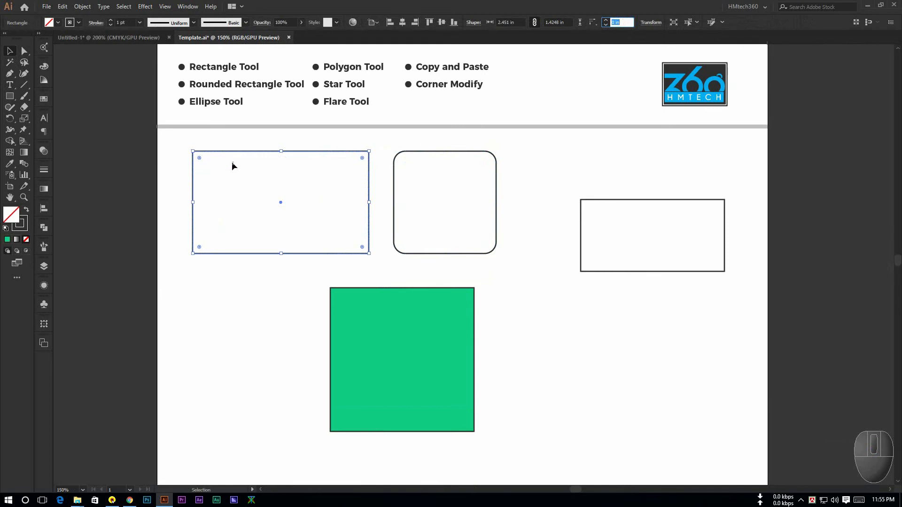
scroll(623, 20, "up", 1)
scroll(623, 20, "up", 2)
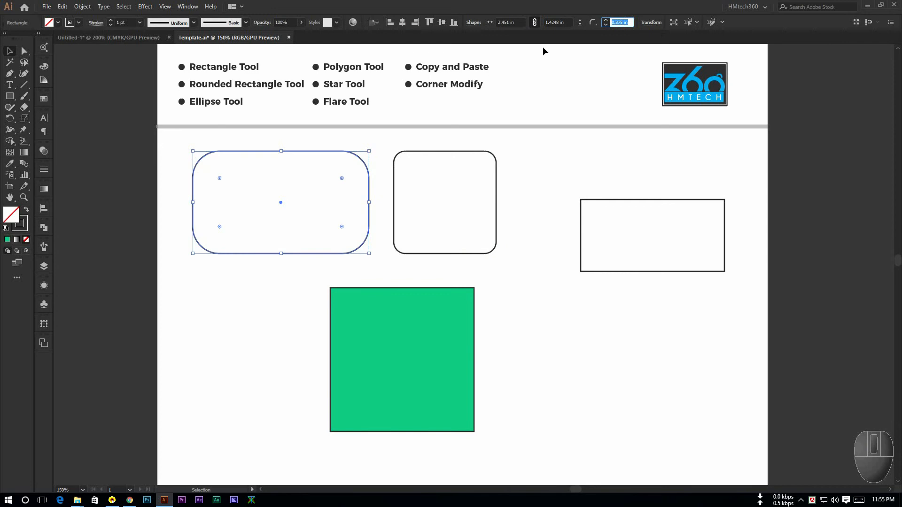
- Change the wide rectangle's corners to the Inverted Round type and set their radius to 0.25 in
left_click(594, 24)
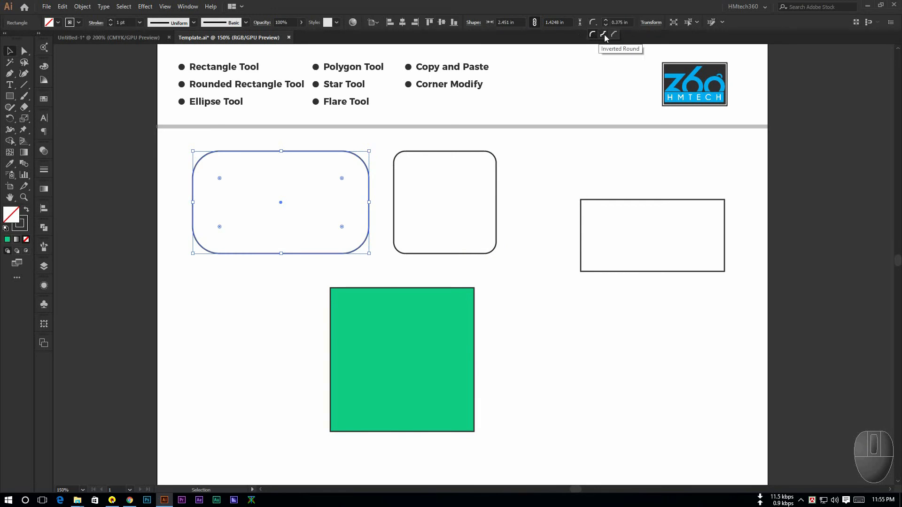
left_click(604, 35)
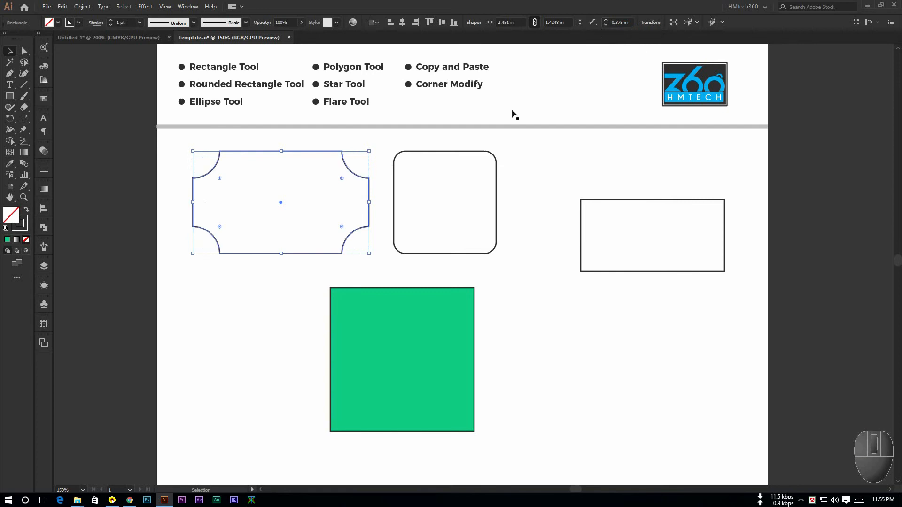
left_click(619, 22)
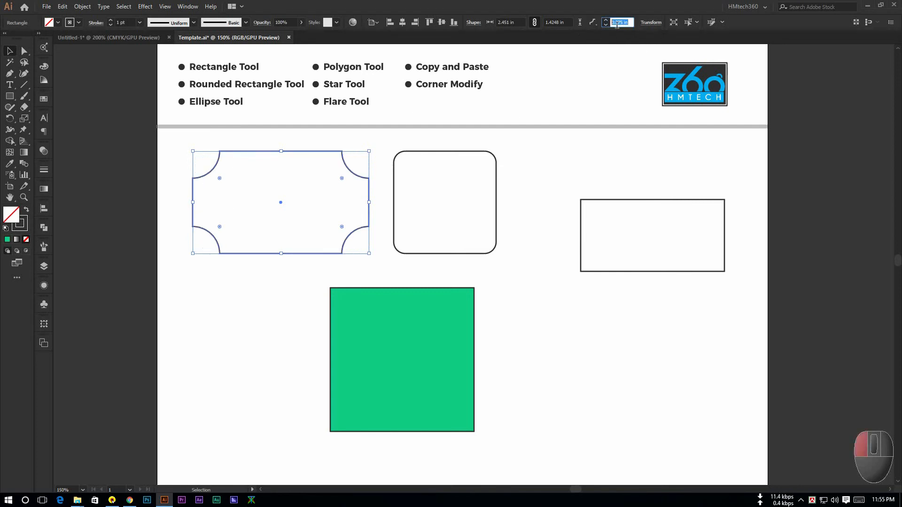
scroll(619, 22, "up", 2)
scroll(619, 22, "down", 3)
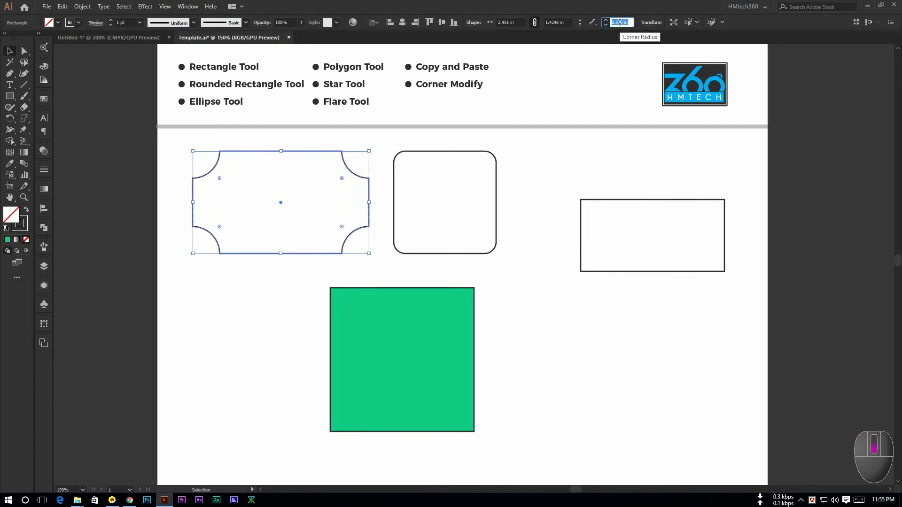
- Change the wide rectangle's corners to the chamfer type and set their radius to 0.375 in
left_click(595, 21)
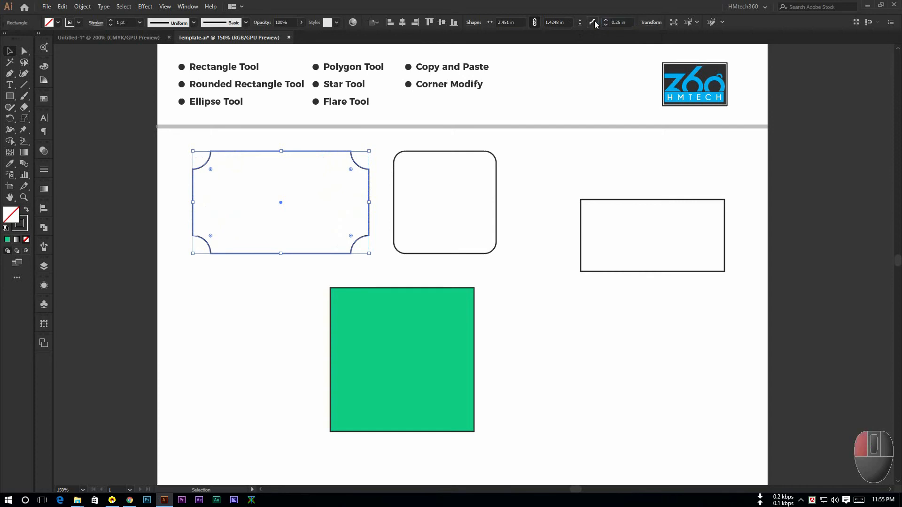
left_click(594, 21)
left_click(594, 24)
left_click(614, 33)
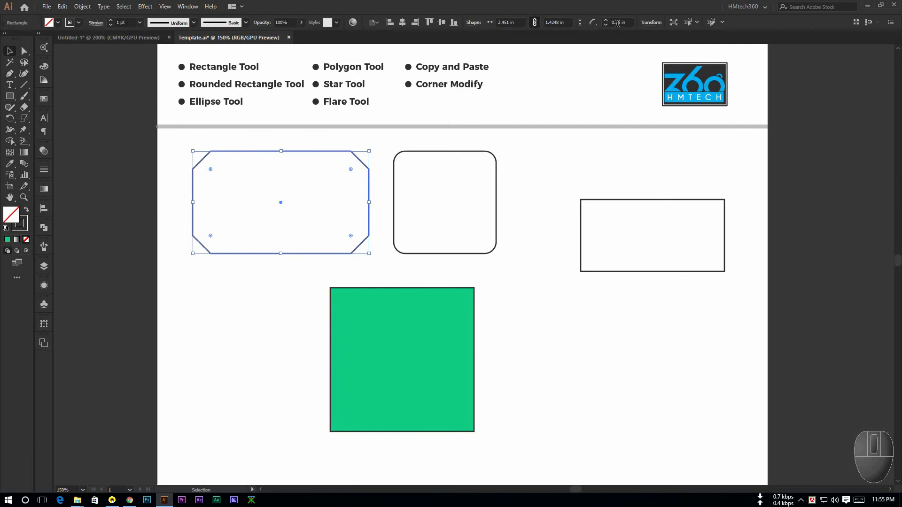
left_click(616, 22)
scroll(616, 22, "up", 3)
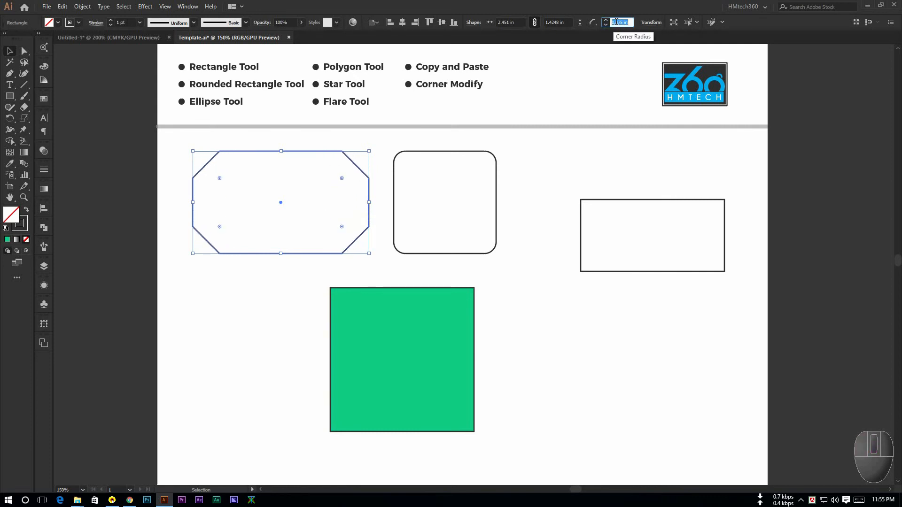
scroll(621, 23, "up", 2)
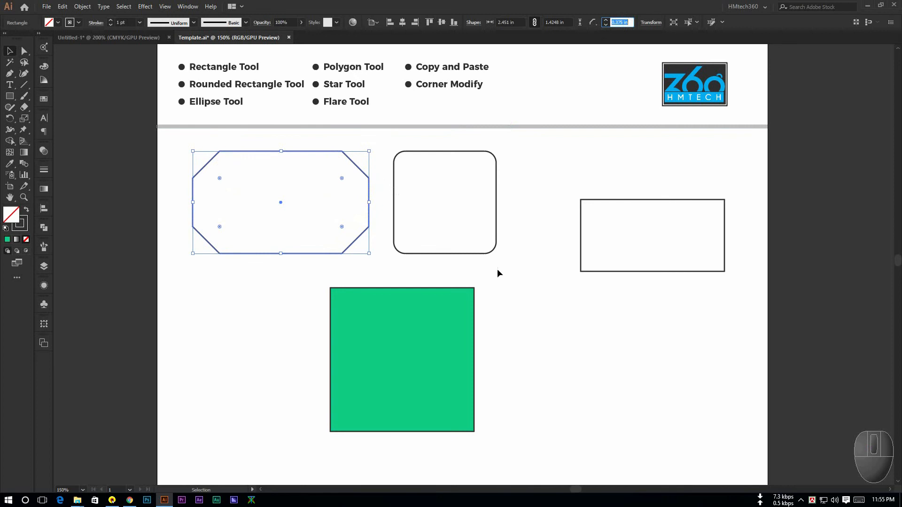
- Round all corners of the 2 by 1 in rectangle to about 0.33 in and cycle through the corner types while adjusting them
left_click(24, 51)
left_click_drag(535, 269, 404, 252)
scroll(493, 216, "up", 1)
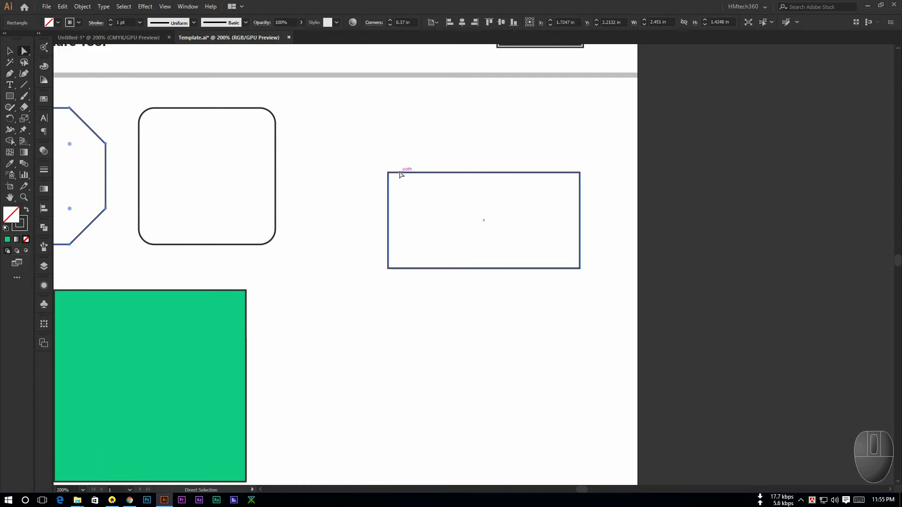
left_click_drag(375, 159, 606, 293)
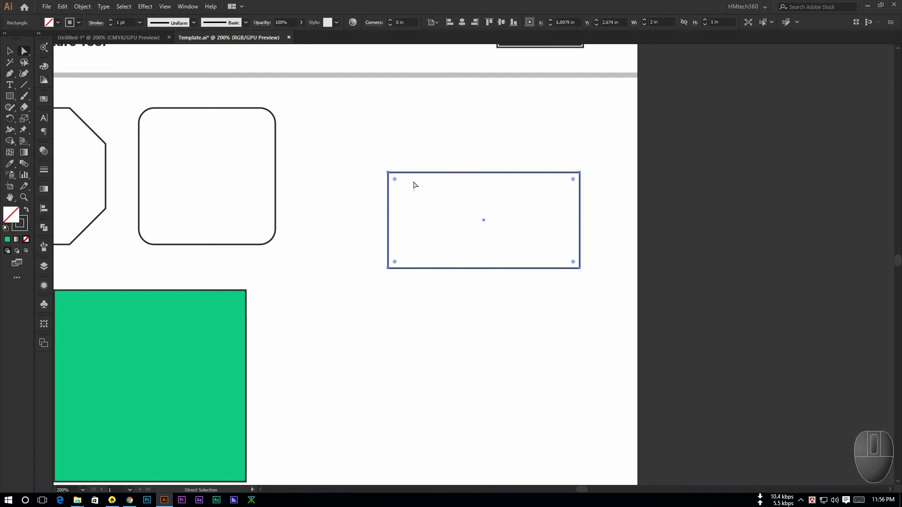
left_click_drag(396, 179, 421, 206)
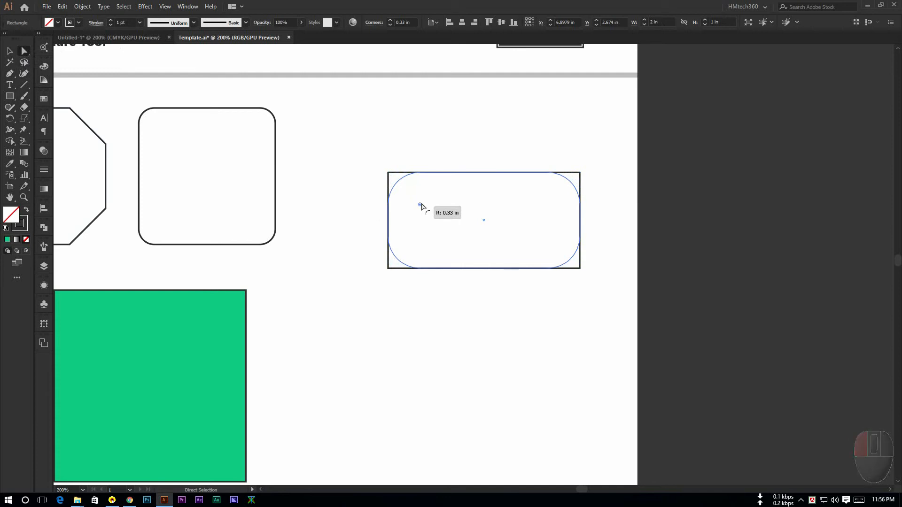
key("Up")
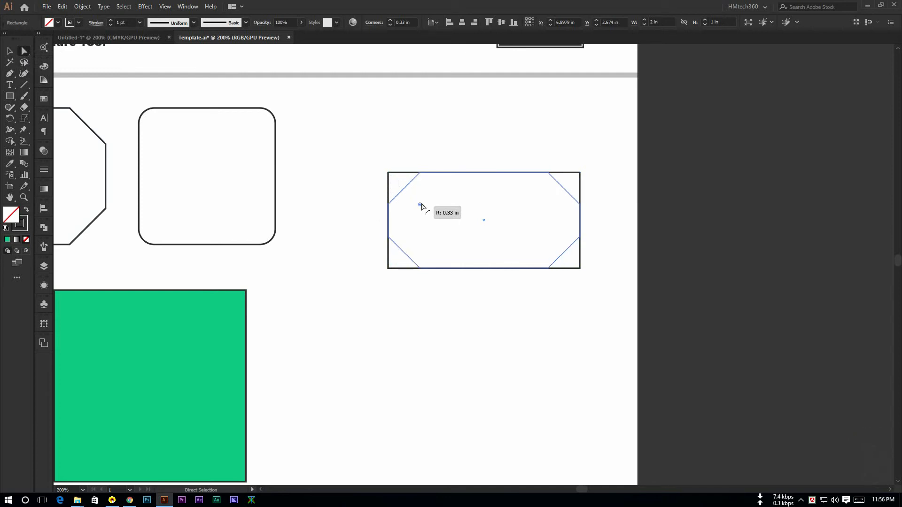
key("Up")
- Reduce the corner radius of the 2 by 1 in rectangle and give its corners the inverted round type
mouse_move(421, 206)
left_mouse_down()
mouse_move(404, 188)
mouse_move(453, 228)
mouse_move(420, 193)
left_mouse_up()
key("Up")
key("Up")
key("Up")
key("Up")
key("Up")
- Isolate the upper-left corner of the 2 by 1 in rectangle, cycle its corner type and make only that corner square
left_click_drag(370, 157, 389, 175)
key("Up")
key("Up")
key("Up")
key("Up")
key("Up")
key("Up")
key("Up")
- Delete the green 2 in square and the 2 by 1 in rectangle with the inverted corners
left_click(9, 50)
scroll(331, 256, "down", 2)
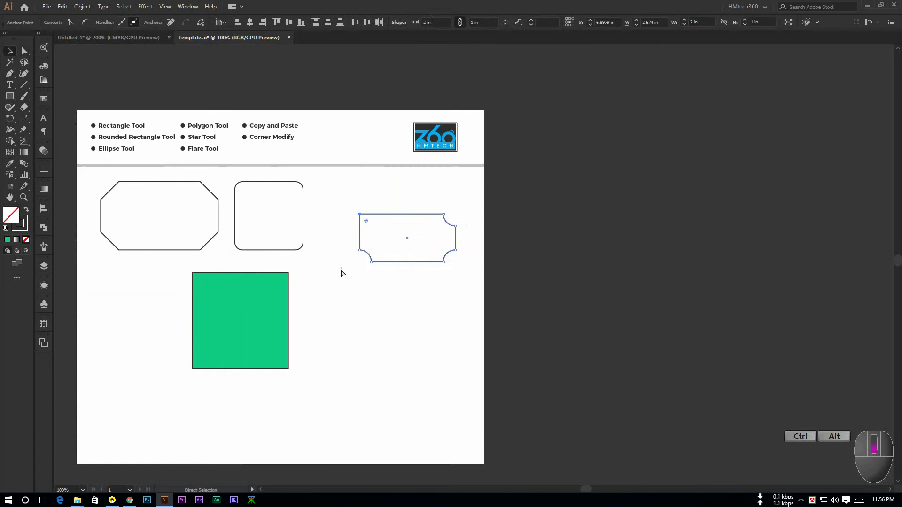
left_click(342, 271)
mouse_move(44, 323)
left_mouse_down()
mouse_move(224, 365)
mouse_move(295, 366)
mouse_move(279, 356)
mouse_move(66, 348)
mouse_move(47, 336)
mouse_move(49, 307)
mouse_move(46, 314)
left_mouse_up()
left_click(289, 355)
left_click(247, 334)
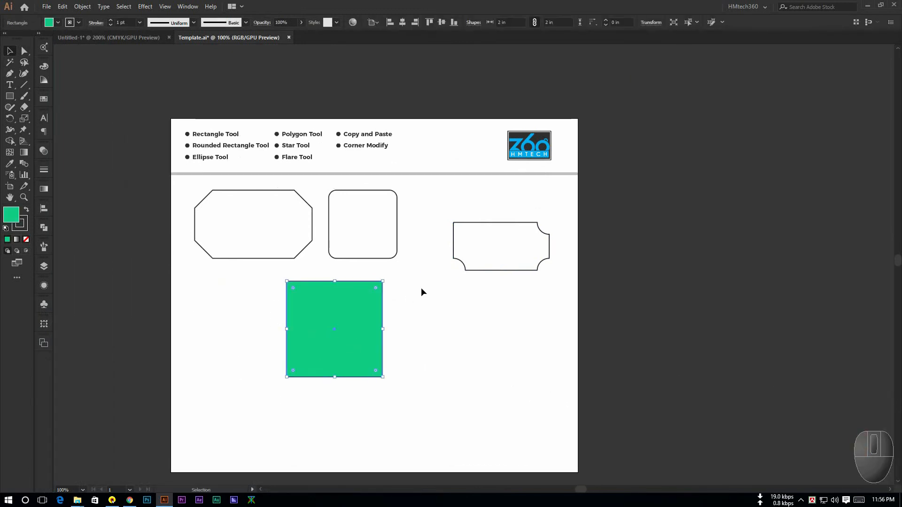
key("Delete")
left_click_drag(216, 228, 485, 321)
left_click(484, 341)
left_click_drag(453, 288, 537, 251)
key("Delete")
- With the Rounded Rectangle tool, draw a square about 1.76 in wide and a rectangle about 2.18 by 1.64 in below the existing shapes
scroll(344, 318, "up", 1)
scroll(344, 318, "up", 1)
left_click_drag(148, 317, 362, 211)
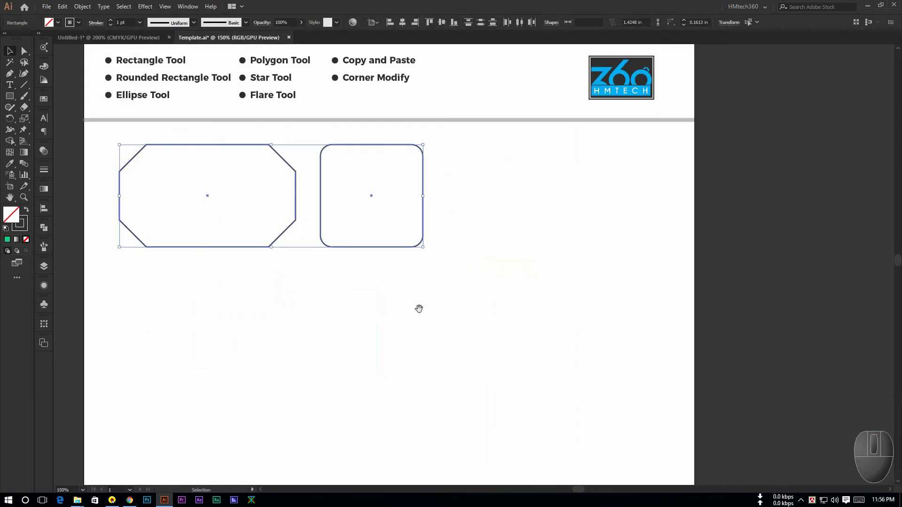
left_click_drag(418, 308, 469, 250)
left_click(352, 266)
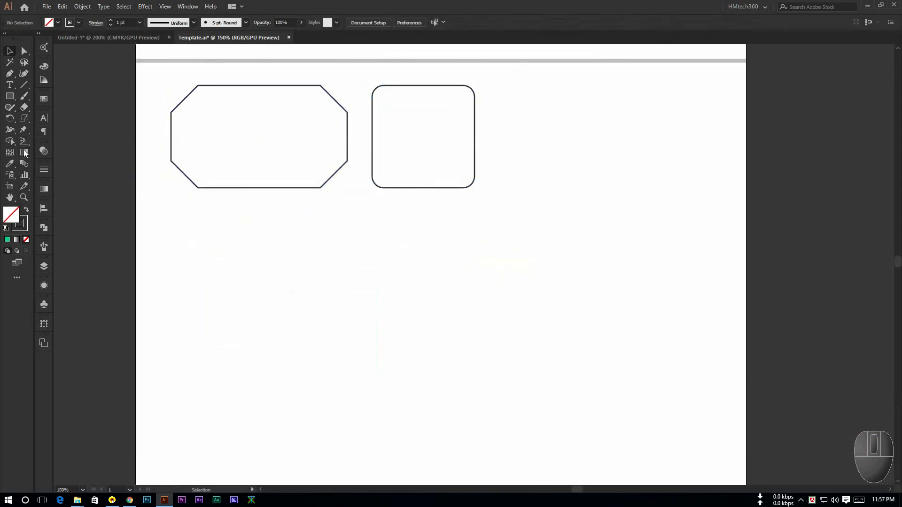
left_click_drag(10, 95, 54, 109)
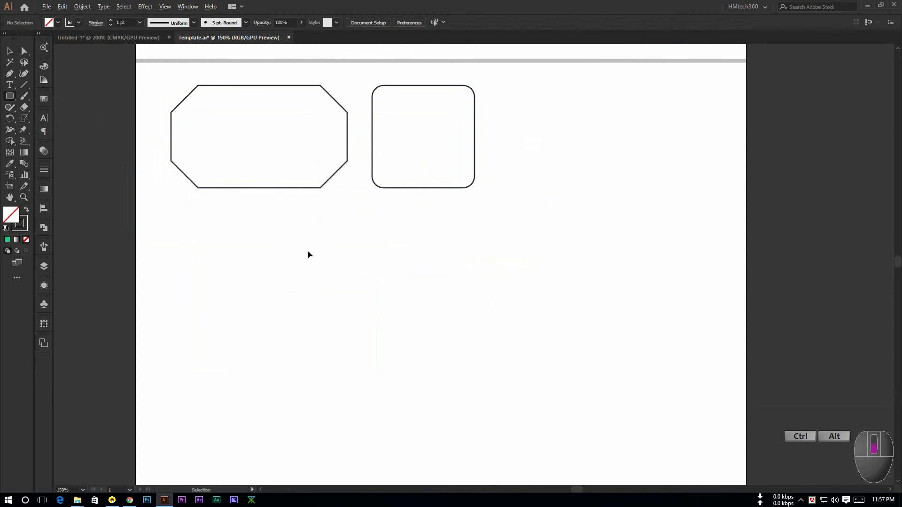
scroll(307, 250, "down", 1)
scroll(331, 244, "up", 1)
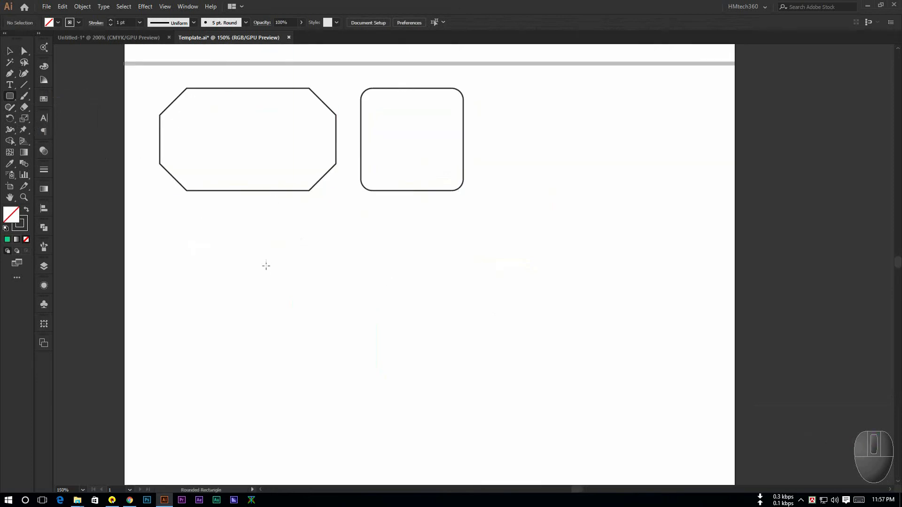
left_click_drag(257, 249, 381, 328)
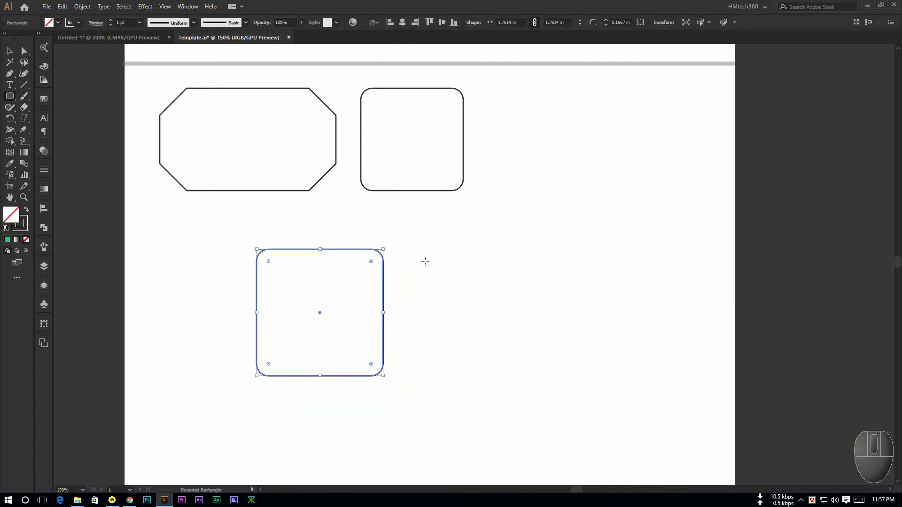
left_click_drag(418, 254, 576, 371)
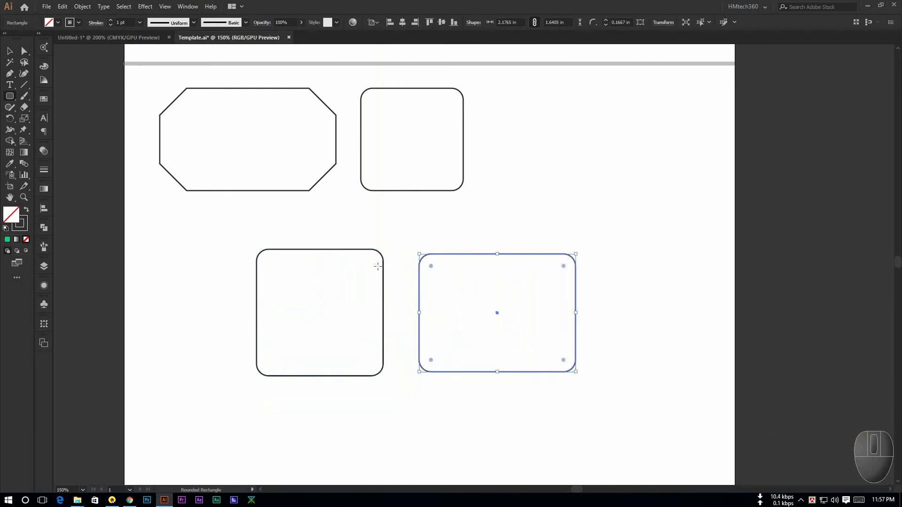
- Draw a rounded rectangle about 2.07 by 1.56 in beside the upper square, varying its corner radius while drawing and ending at 0.125 in
left_click_drag(415, 285, 416, 246)
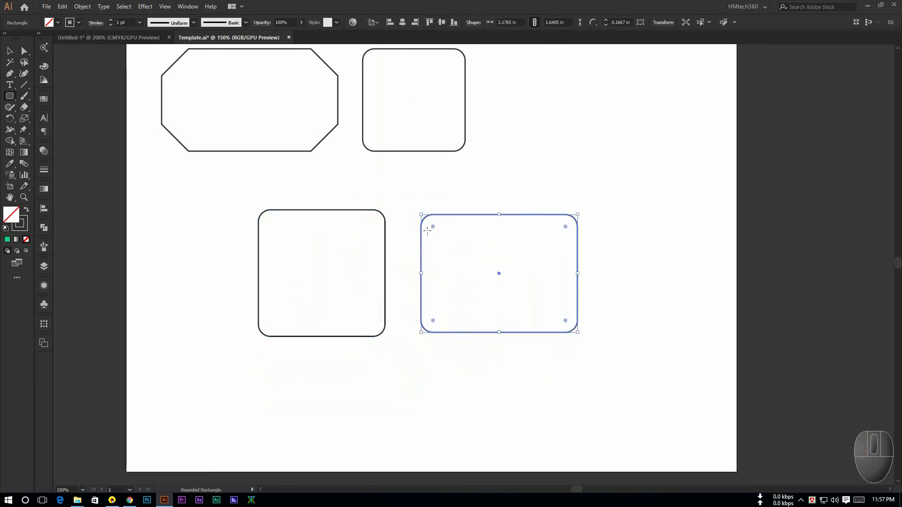
scroll(440, 239, "up", 2)
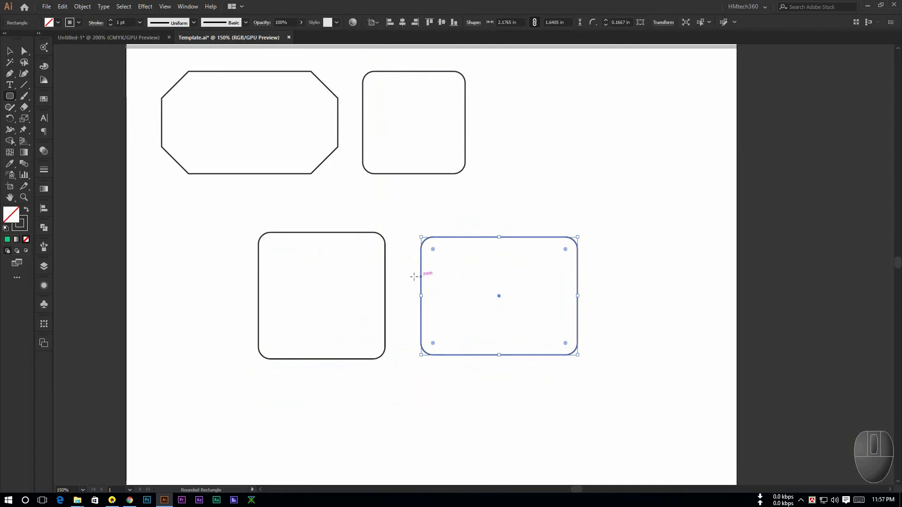
scroll(370, 271, "down", 1)
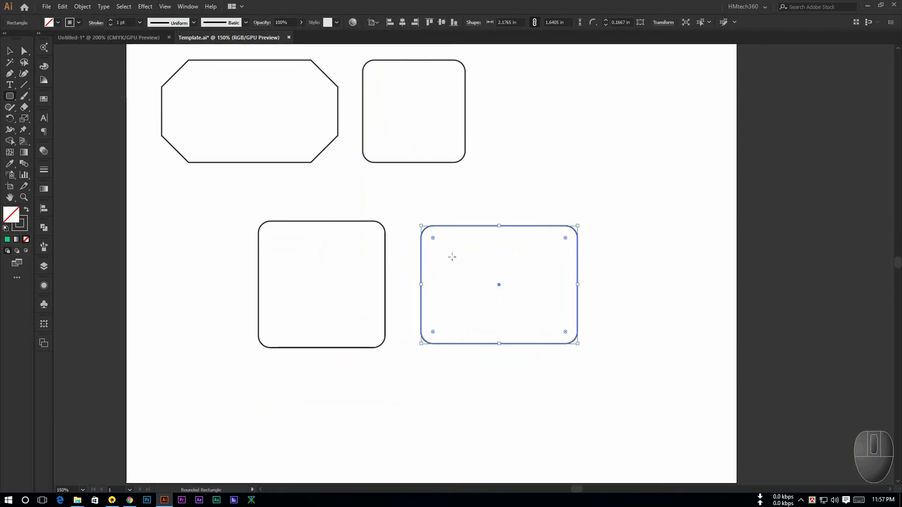
scroll(507, 201, "up", 1)
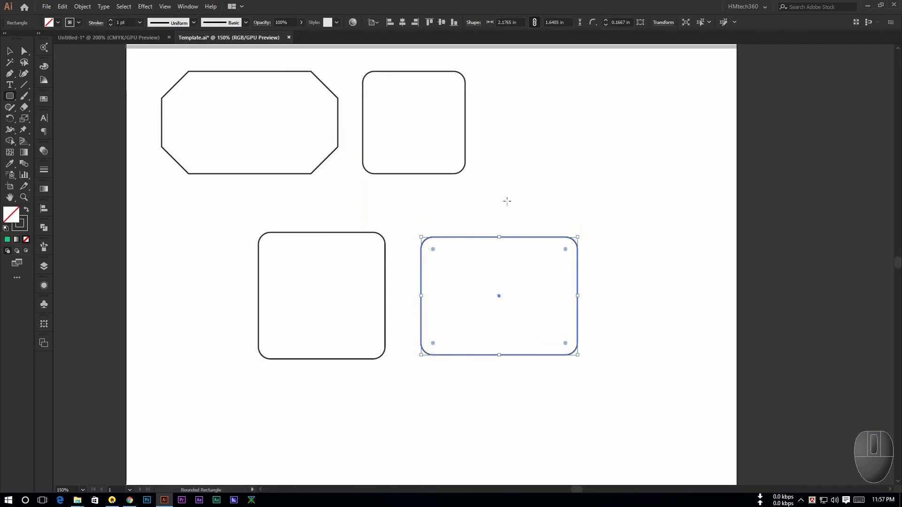
left_click_drag(503, 92, 652, 205)
key("Up")
key("Up")
key("Up")
key("Up")
key("Up")
key("Up")
key("Up")
key("Up")
key("Up")
key("Up")
key("Up")
key("Up")
key("Up")
key("Up")
key("Down")
key("Down")
key("Down")
key("Down")
key("Down")
key("Down")
key("Down")
key("Down")
key("Down")
key("Down")
key("Down")
key("Down")
key("Down")
key("Down")
key("Down")
key("Down")
key("Down")
key("Down")
key("Down")
key("Down")
key("Up")
key("Up")
key("Up")
key("Up")
key("Up")
key("Up")
key("Up")
key("Up")
key("Up")
key("Up")
key("Down")
key("Down")
key("Down")
key("Down")
key("Down")
key("Down")
key("Down")
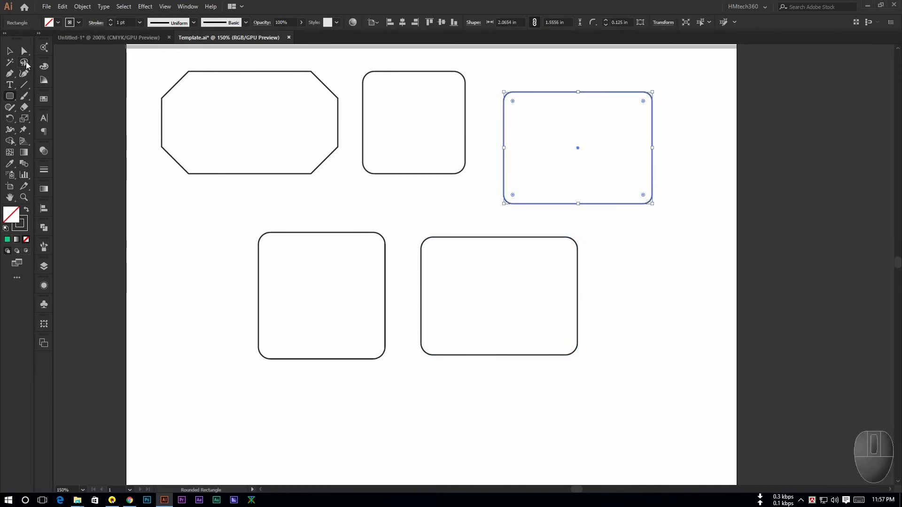
- With Direct Selection, enlarge all corner radii of the lower rounded rectangle to about 0.42 in
key("a")
left_click_drag(400, 224, 596, 386)
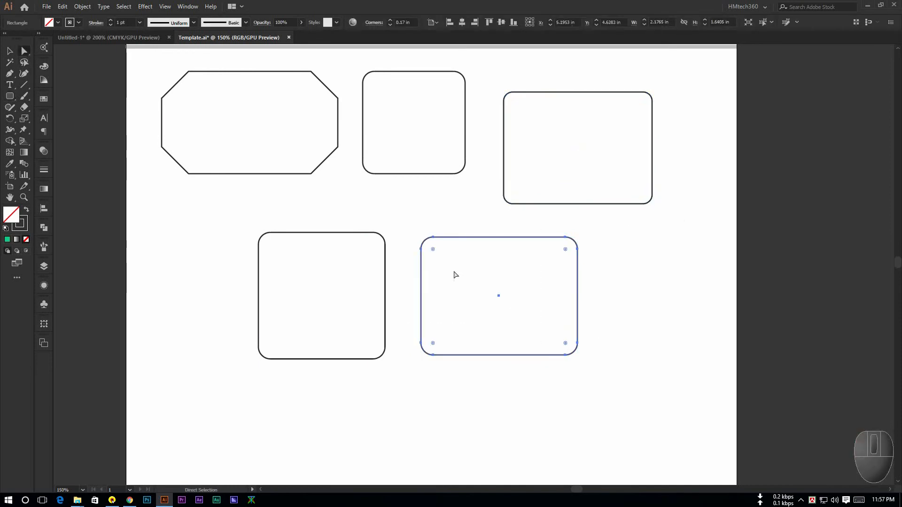
left_click_drag(432, 250, 466, 266)
- With the Rounded Rectangle tool, create a 2 by 2 in square with a 0.3 in corner radius below the lower rectangle
left_click(10, 97)
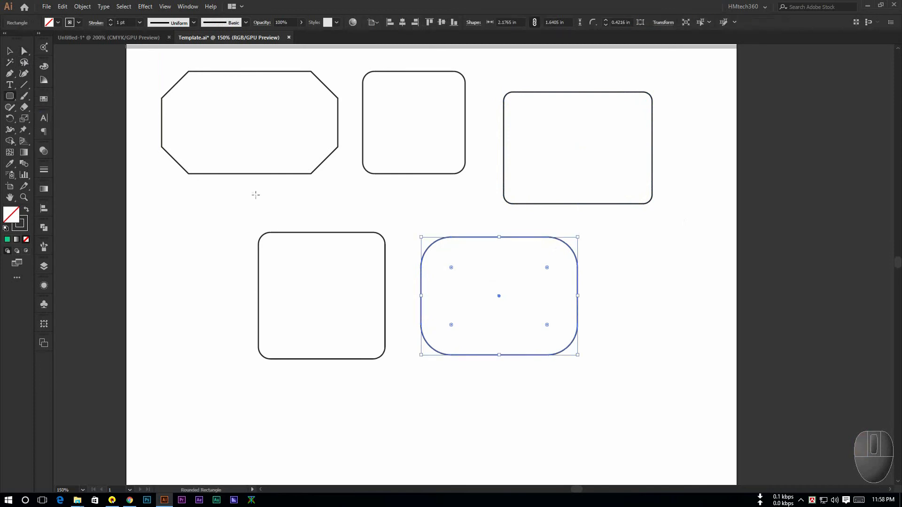
left_click(11, 97)
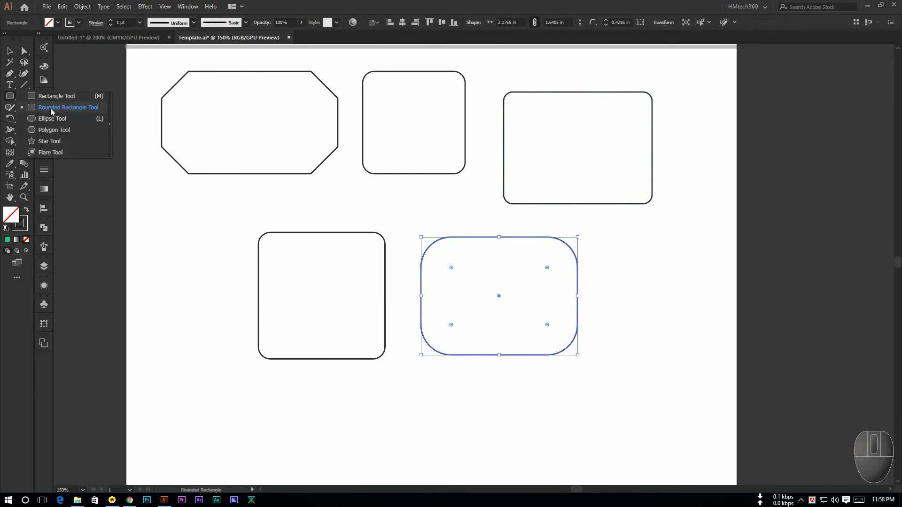
left_click(52, 110)
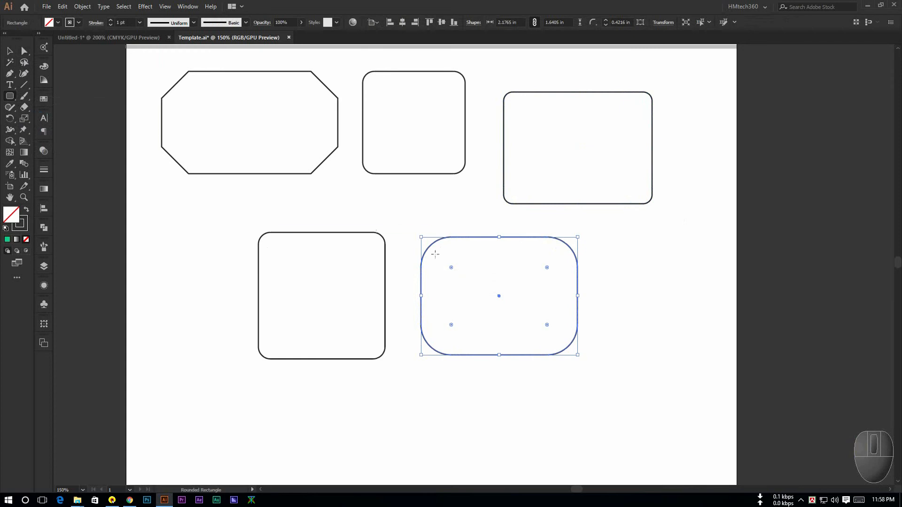
scroll(470, 364, "down", 3)
left_click(462, 351)
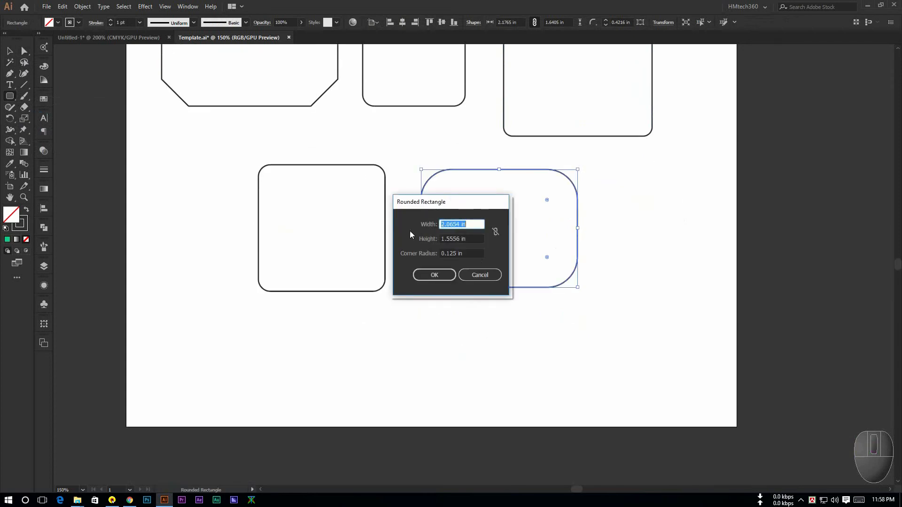
left_click_drag(444, 204, 504, 205)
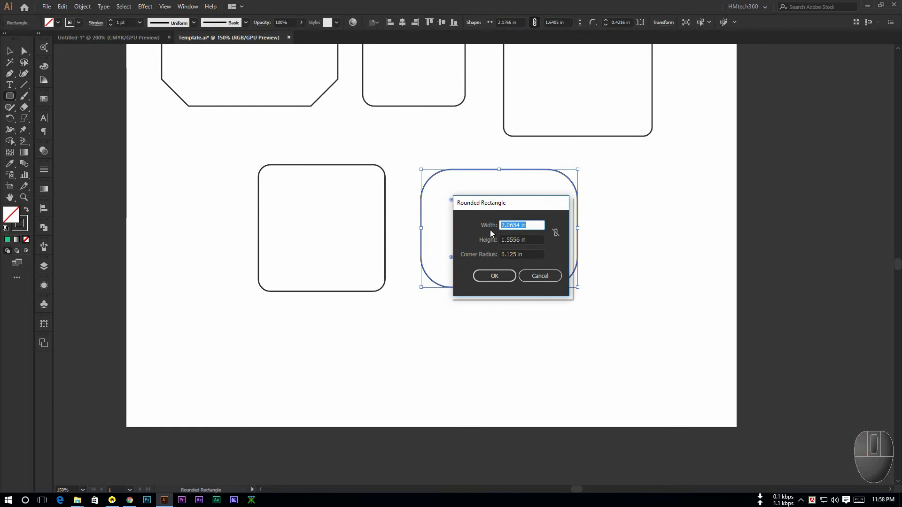
type("22")
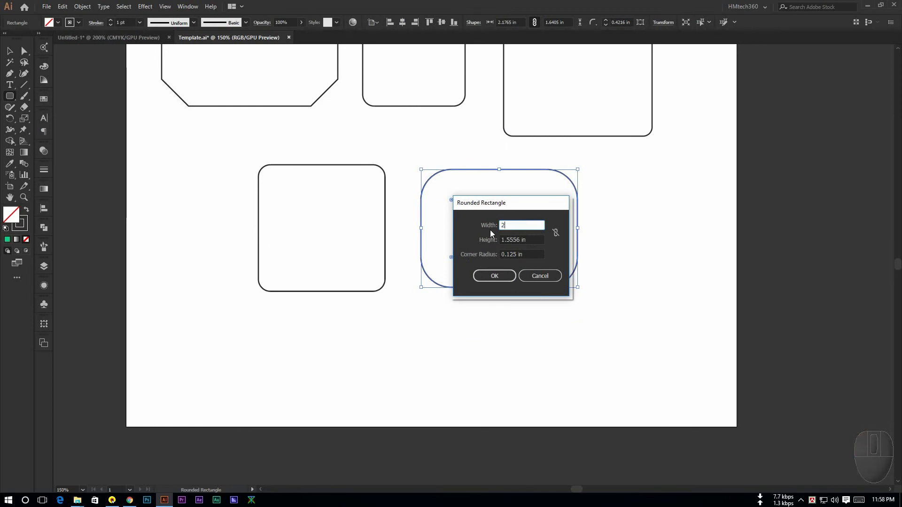
key("Tab")
type("2")
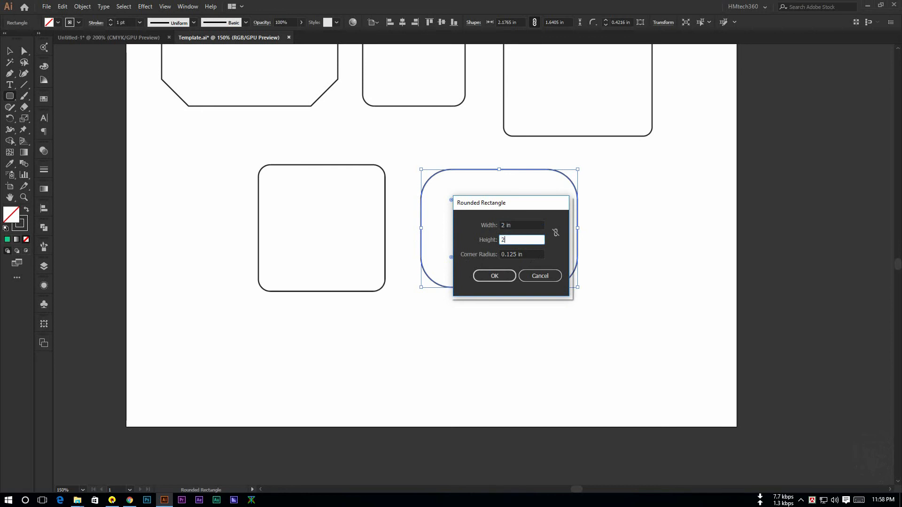
key("Tab")
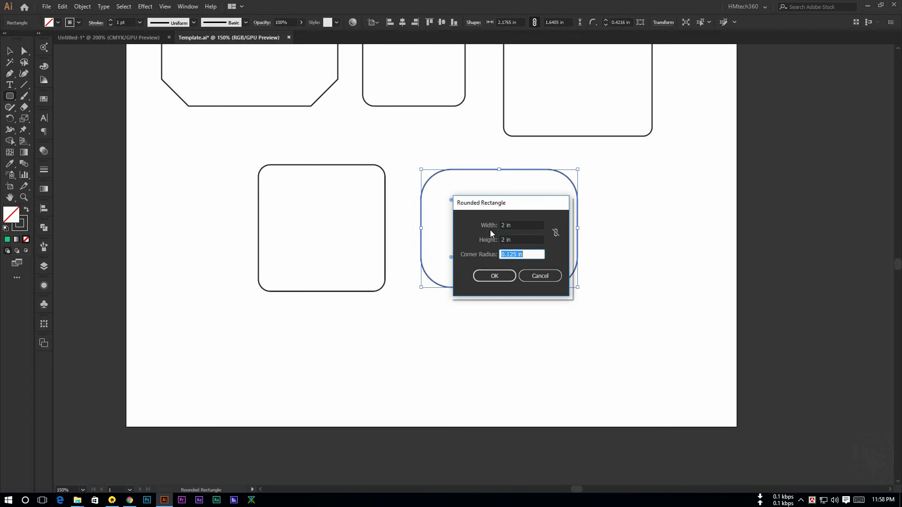
type(".3")
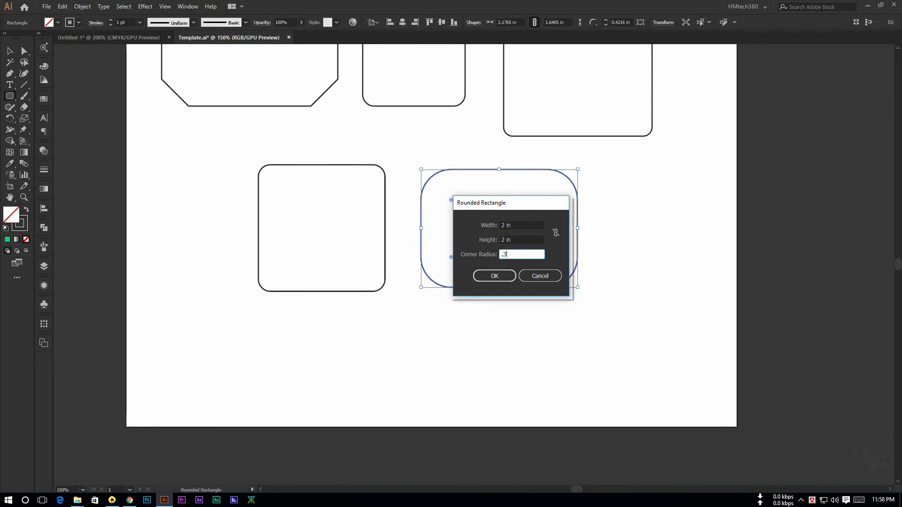
key("Return")
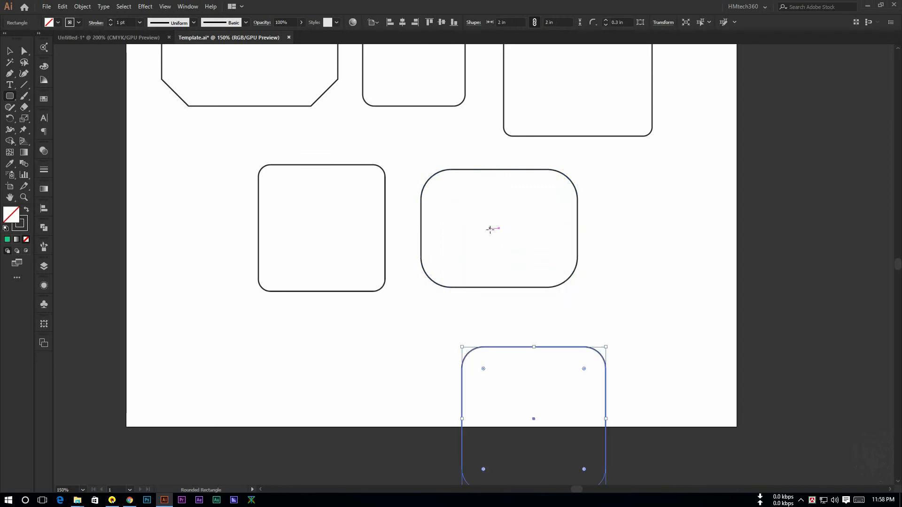
- Delete the 2 in rounded square that overhangs the artboard's lower edge
scroll(486, 297, "down", 3)
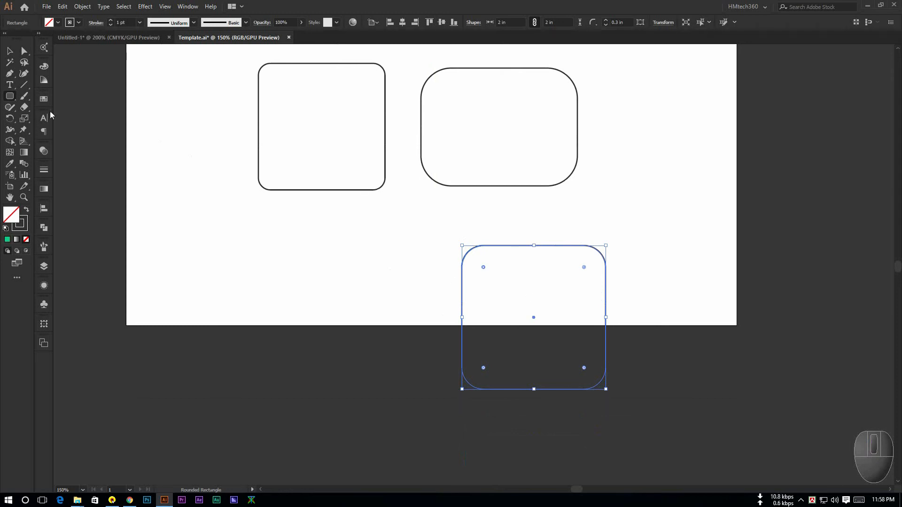
left_click(10, 50)
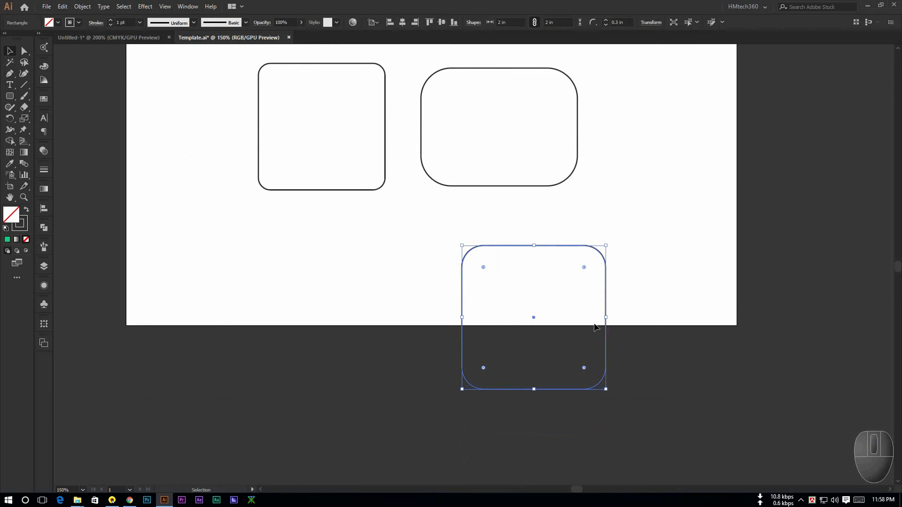
key("Delete")
- Move the lower rounded square up and to the left, below the octagonal shape, and deselect it
scroll(588, 305, "up", 5)
left_click_drag(187, 259, 409, 431)
left_click(305, 291)
left_click_drag(300, 278, 235, 262)
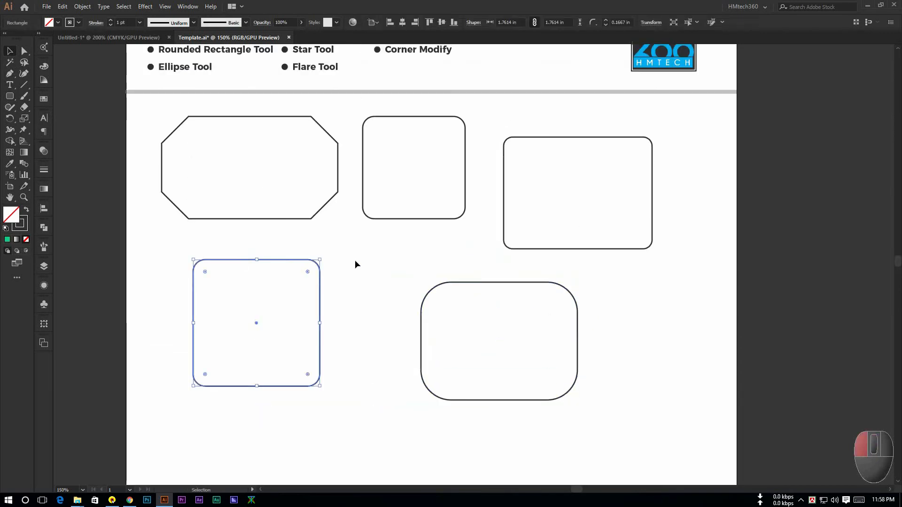
left_click(356, 264)
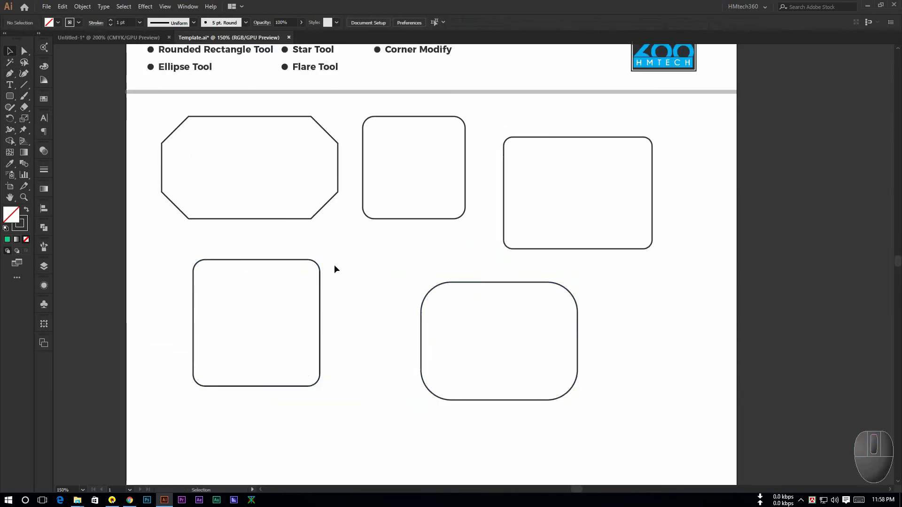
- Select the lower rounded square and, with width and height linked, resize it to 2 in and back to 1.75 in
left_click(283, 260)
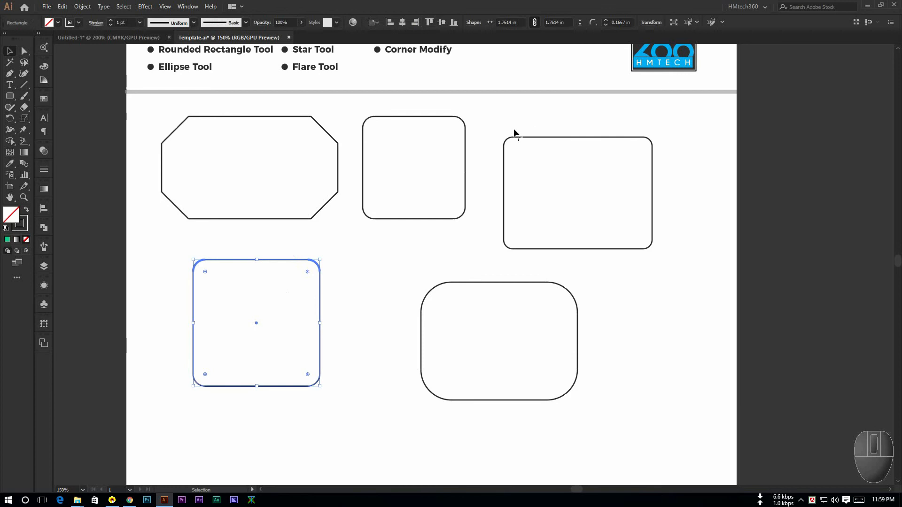
scroll(513, 22, "down", 1)
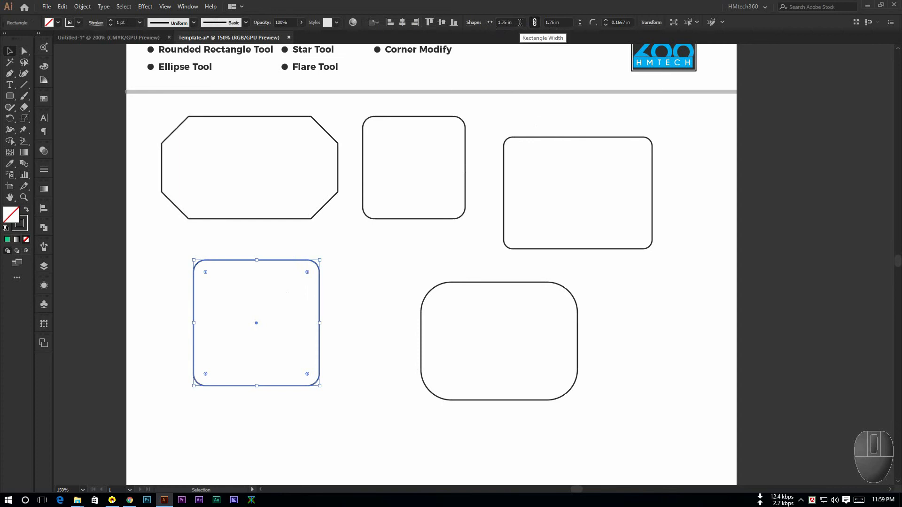
left_click(512, 23)
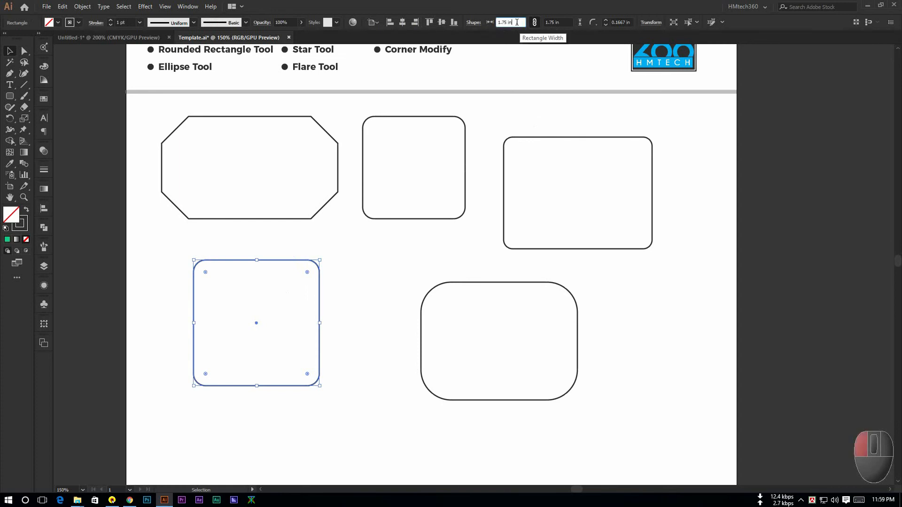
left_click(562, 23)
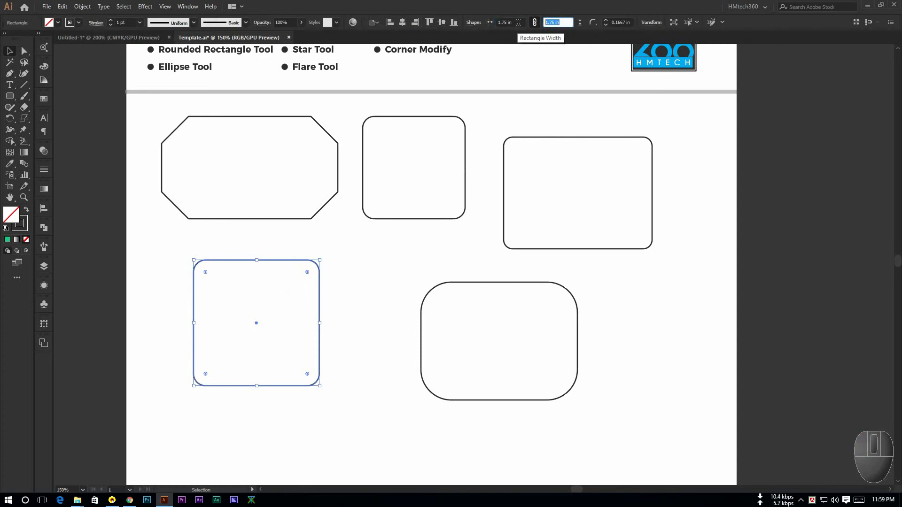
left_click(510, 22)
scroll(511, 21, "up", 2)
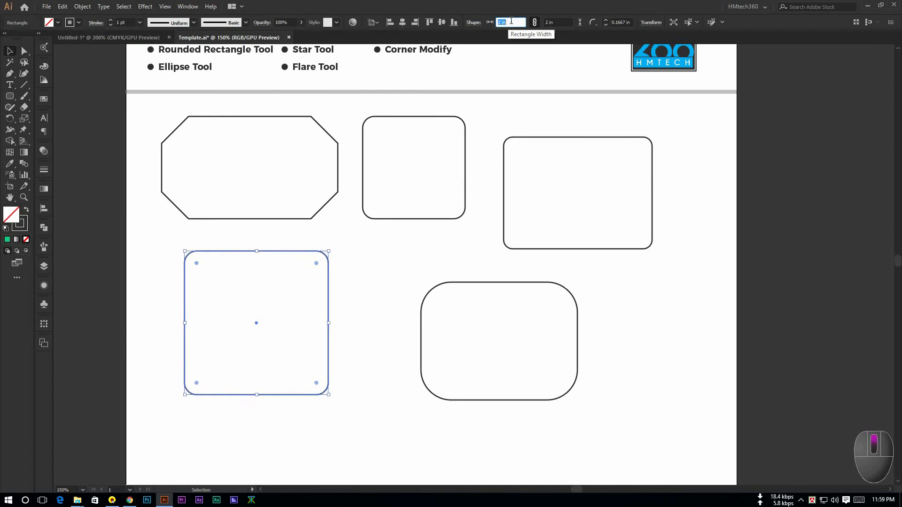
scroll(510, 22, "down", 1)
scroll(511, 22, "down", 1)
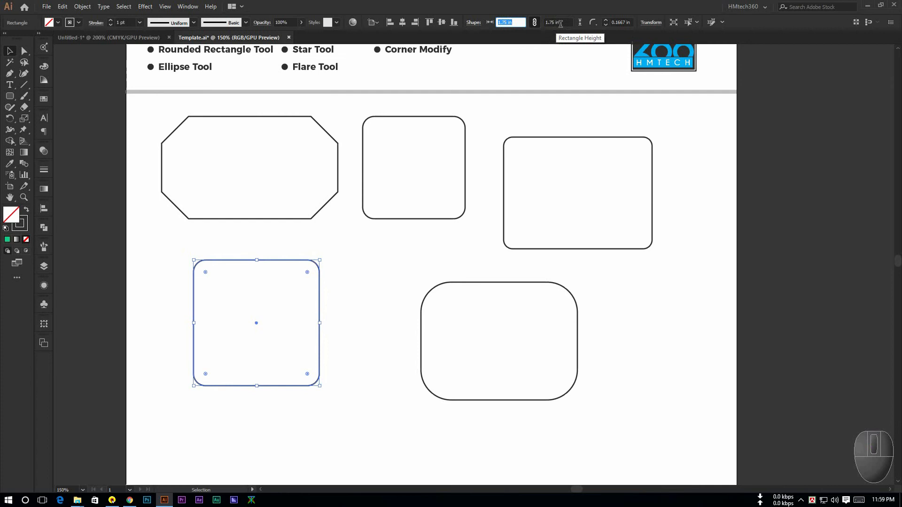
- Unlink the selected square's width and height and set them separately to 2.5 in and 2.25 in
left_click(534, 22)
left_click(510, 22)
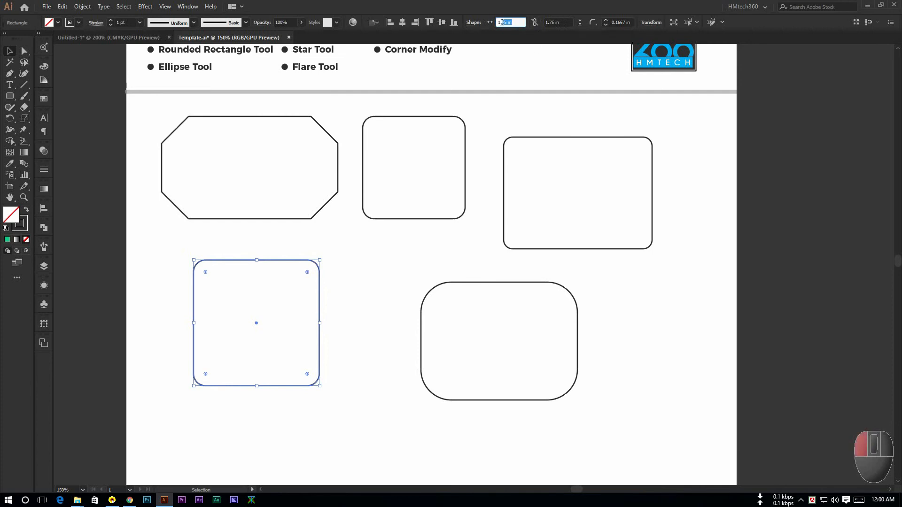
scroll(510, 22, "up", 7)
scroll(510, 22, "down", 1)
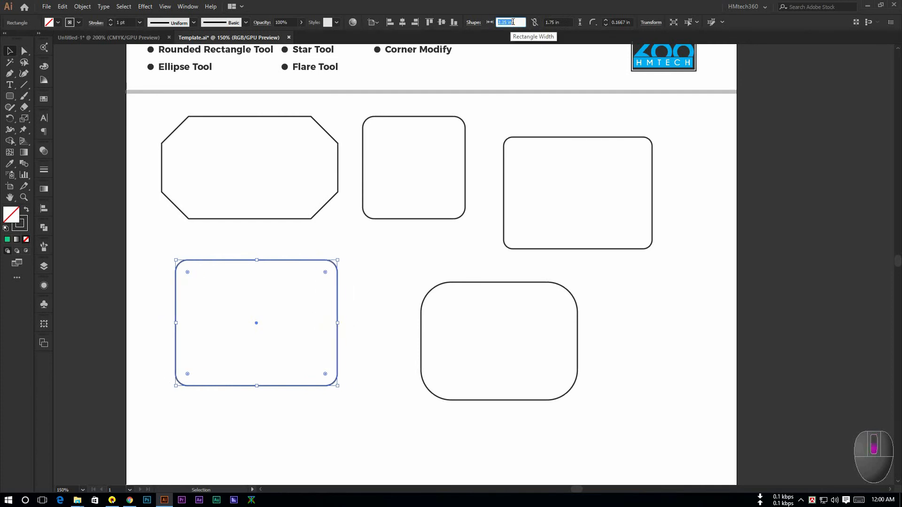
left_click(551, 23)
scroll(551, 23, "up", 4)
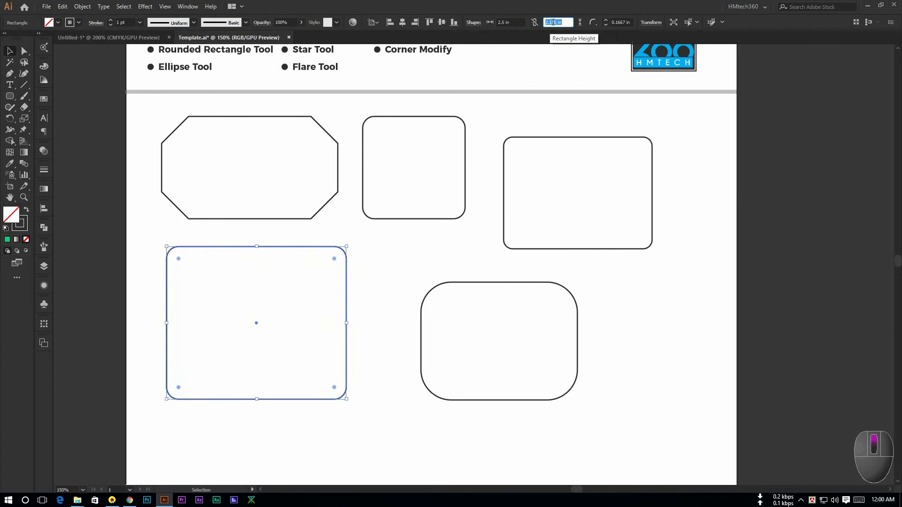
- Relink the width and height and scale the shape proportionally down and up, ending at 2.5 by 2.25 in
left_click(535, 24)
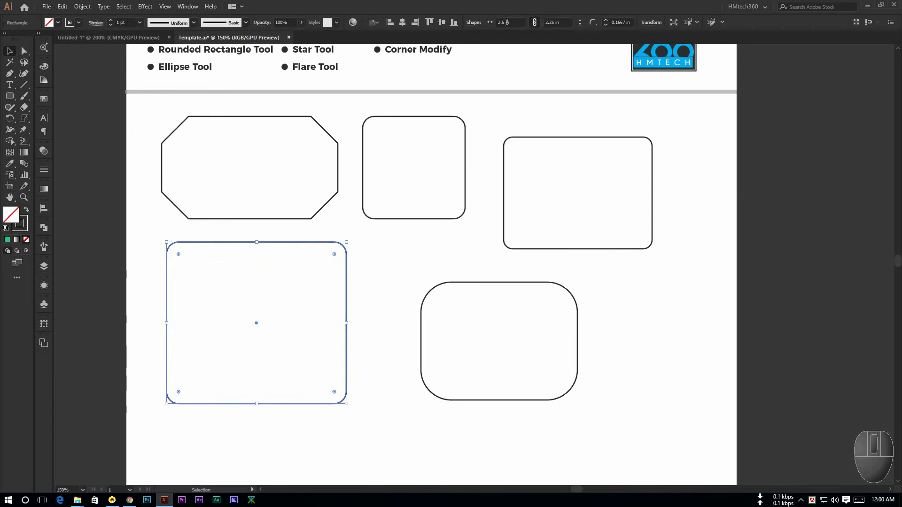
left_click(505, 22)
scroll(505, 22, "up", 3)
scroll(504, 22, "down", 5)
scroll(504, 22, "down", 6)
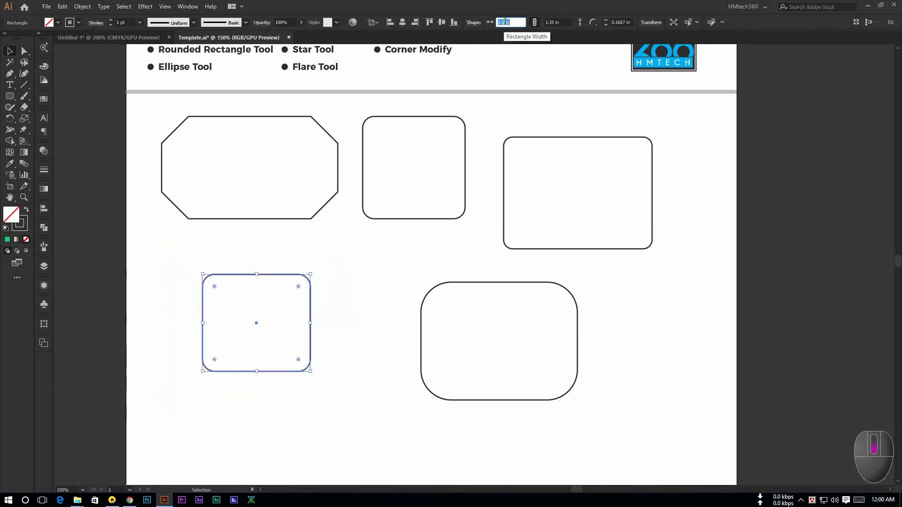
scroll(507, 22, "up", 5)
scroll(510, 23, "down", 2)
scroll(510, 23, "up", 9)
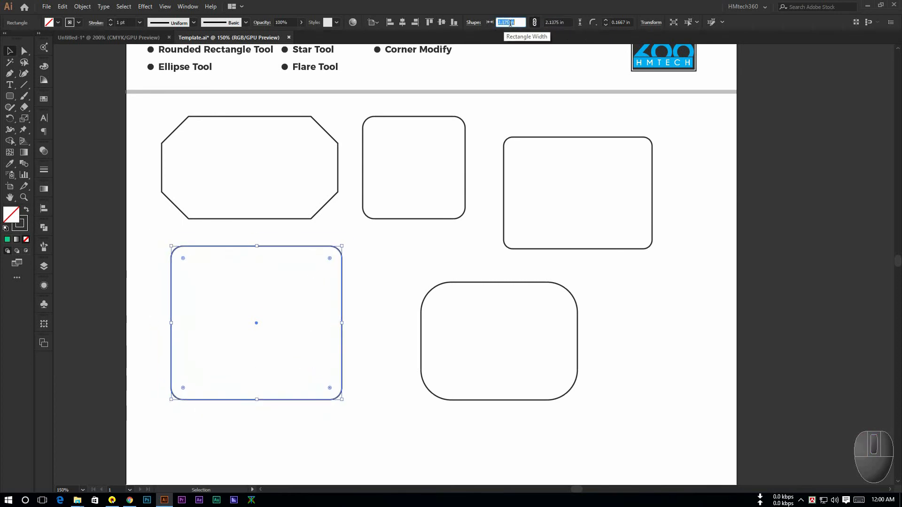
scroll(511, 23, "down", 7)
scroll(514, 23, "up", 1)
scroll(514, 24, "up", 2)
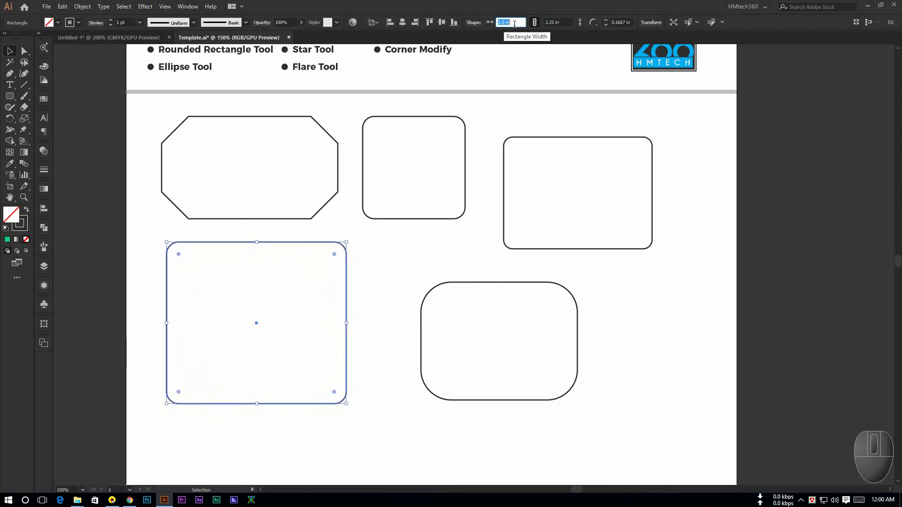
- Delete all the octagonal and rounded shapes, including their leftover path segments, so that the artboard is empty
left_click(23, 52)
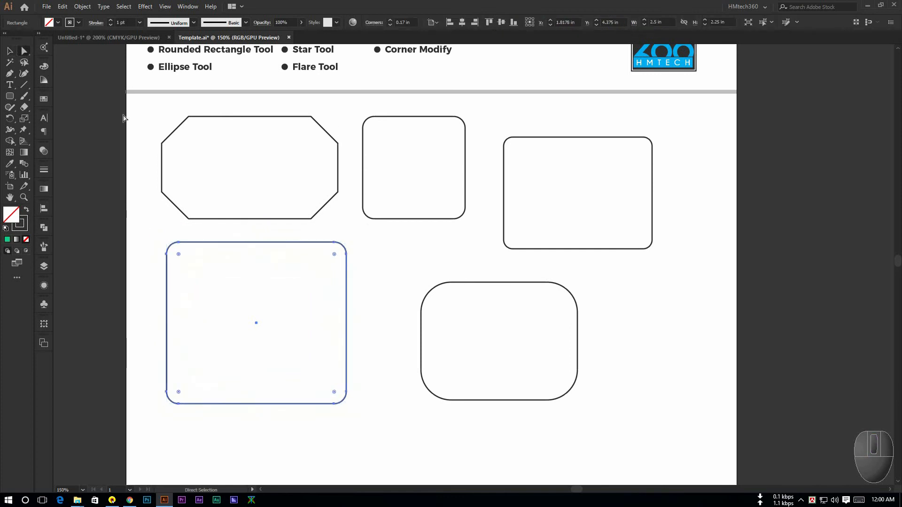
left_click_drag(134, 112, 651, 401)
key("Delete")
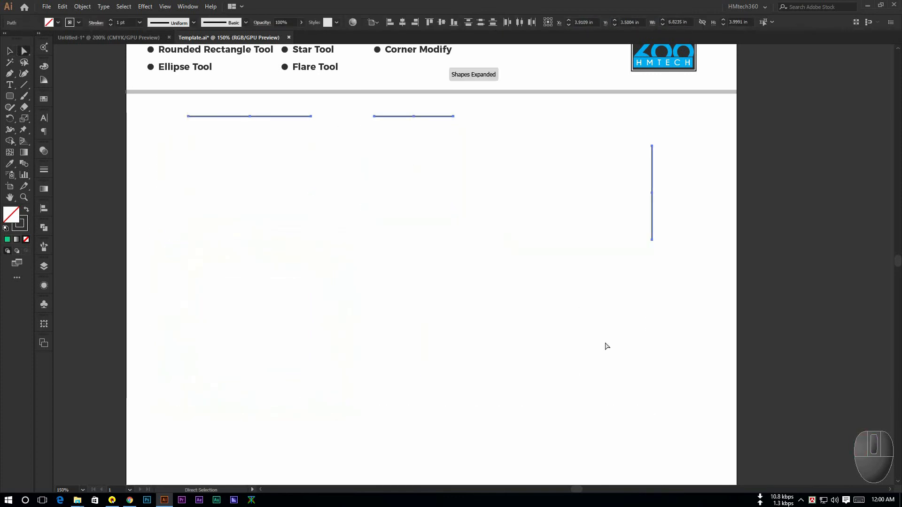
key("v")
left_click(256, 130)
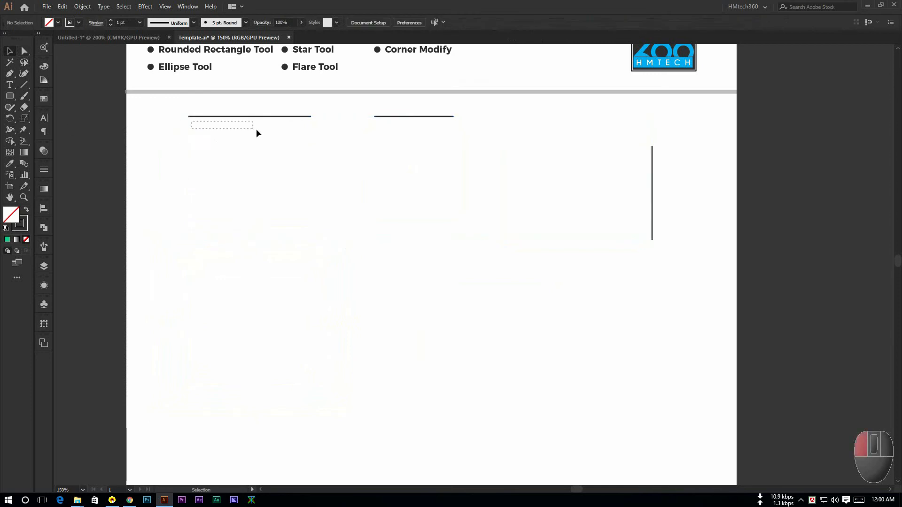
left_click_drag(154, 96, 613, 292)
key("Delete")
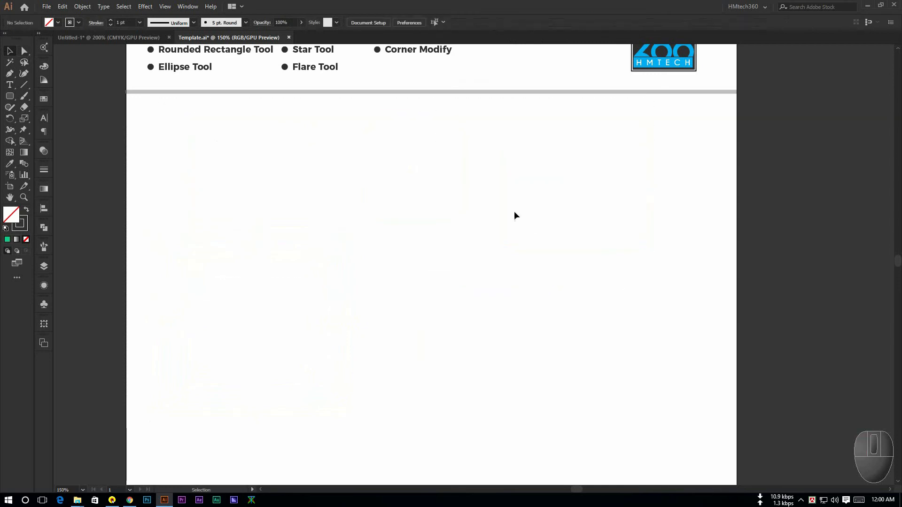
- Draw an ellipse about 2.14 by 1.89 in and, to its upper right, a smaller one about 1.29 by 1.37 in from its centre
left_click(9, 96)
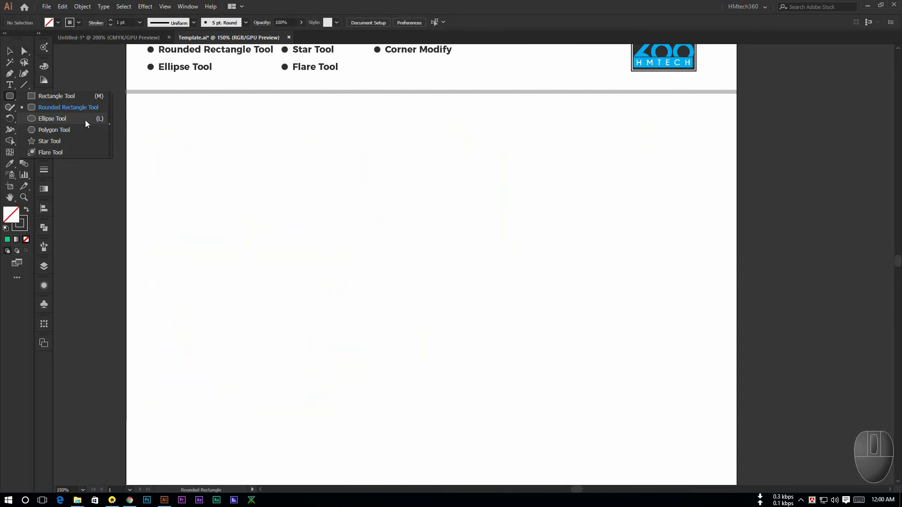
left_click(15, 97)
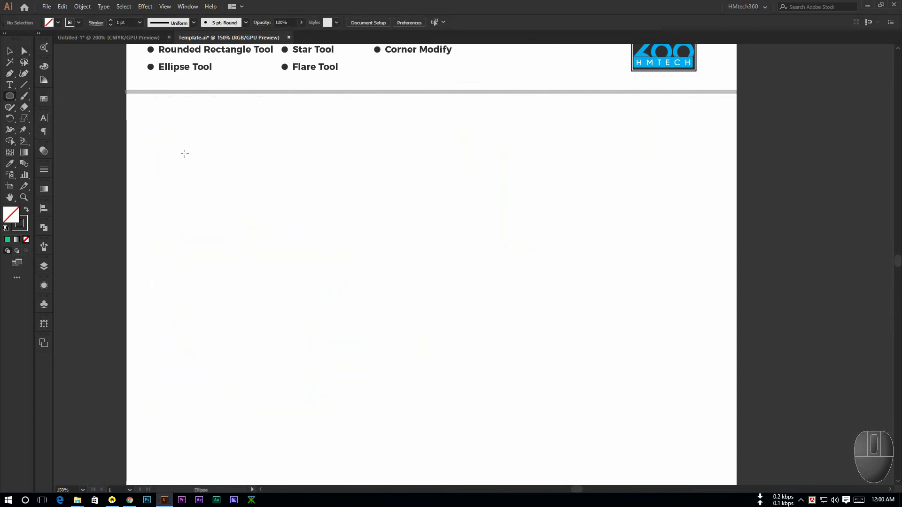
left_click(12, 97, "alt")
left_click(12, 99)
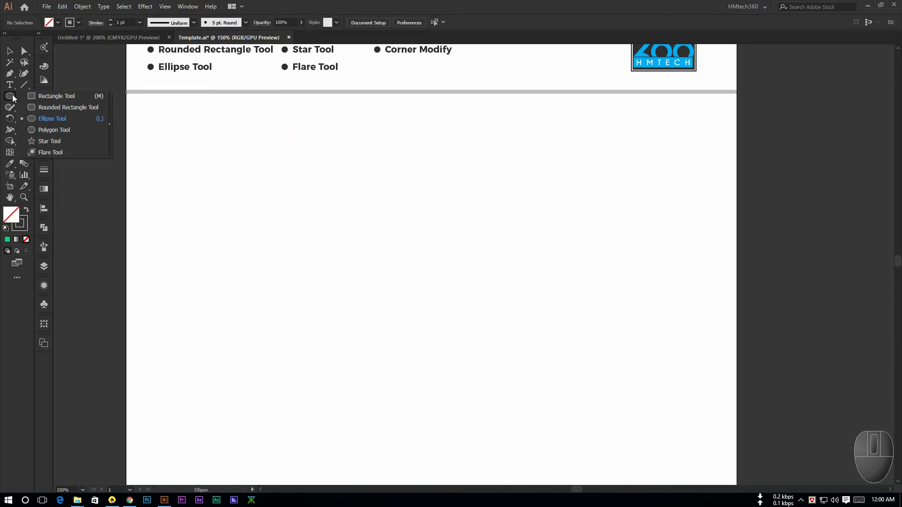
left_click(8, 99)
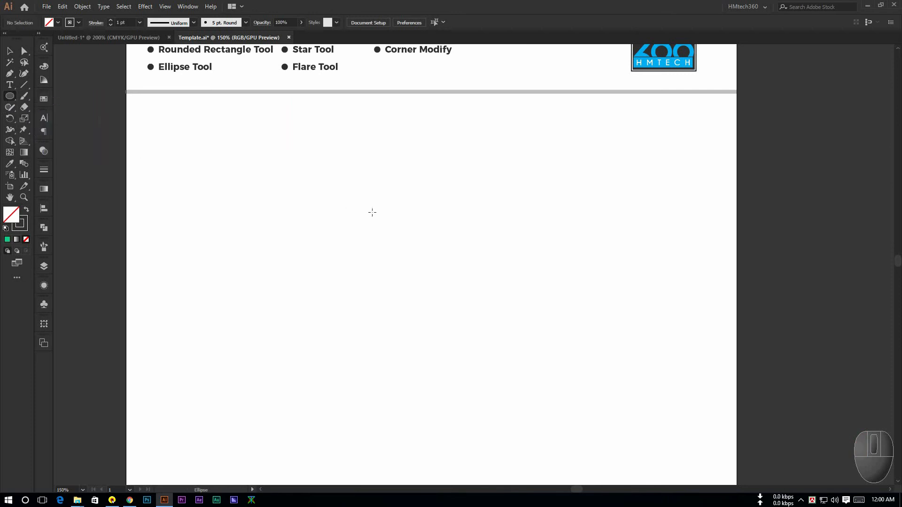
left_click_drag(250, 156, 405, 292)
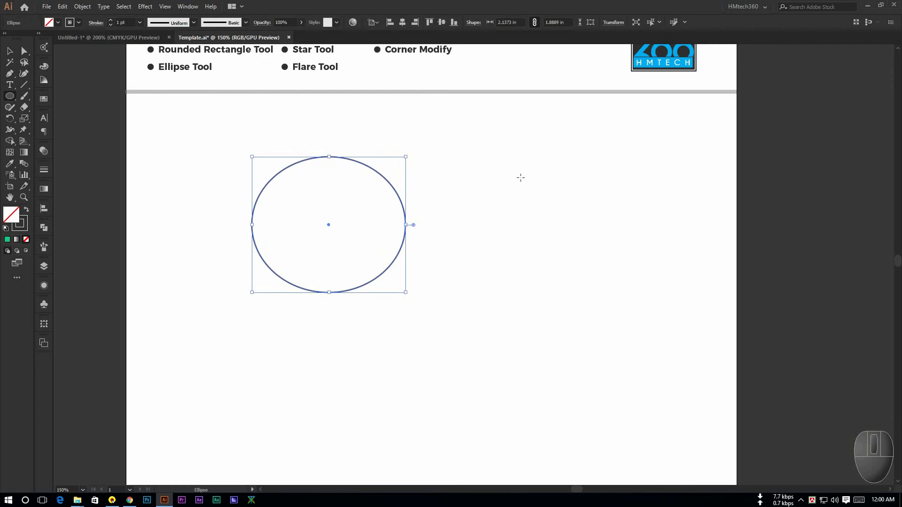
left_click_drag(520, 177, 586, 248)
left_click_drag(621, 308, 567, 227)
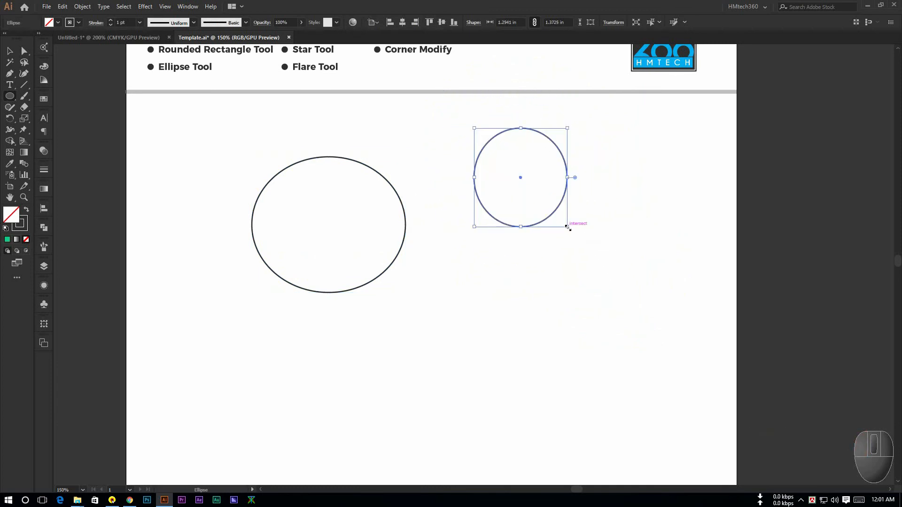
- Create an ellipse with exact dimensions of 2 in width and 2 in height below the smaller ellipse
left_click(11, 96)
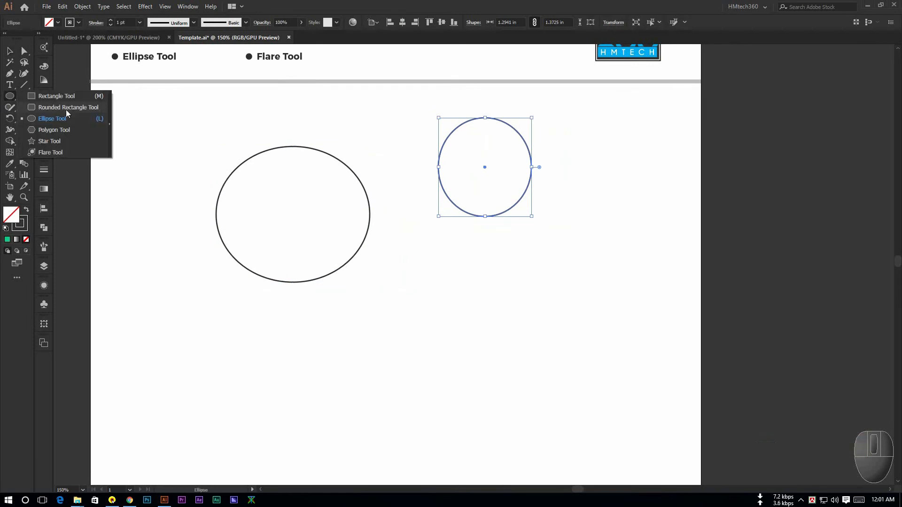
left_click(58, 120)
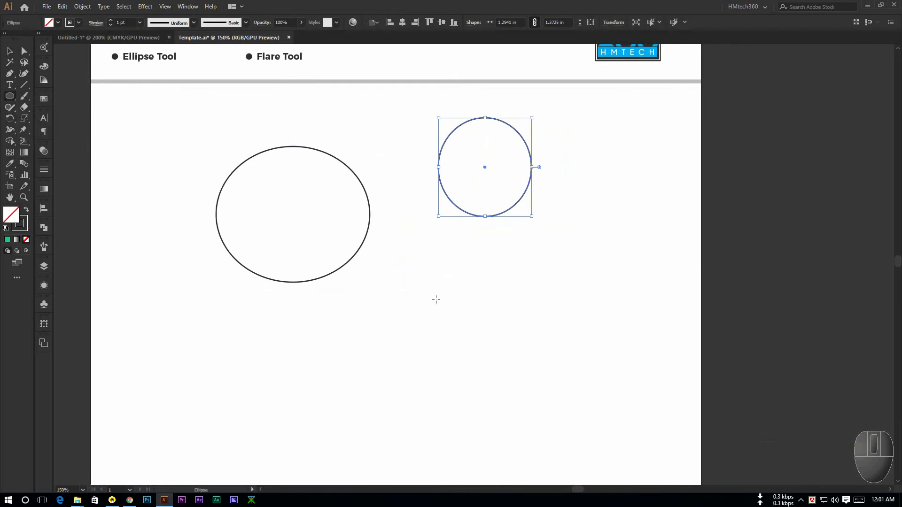
left_click(435, 299)
left_click_drag(447, 209, 659, 230)
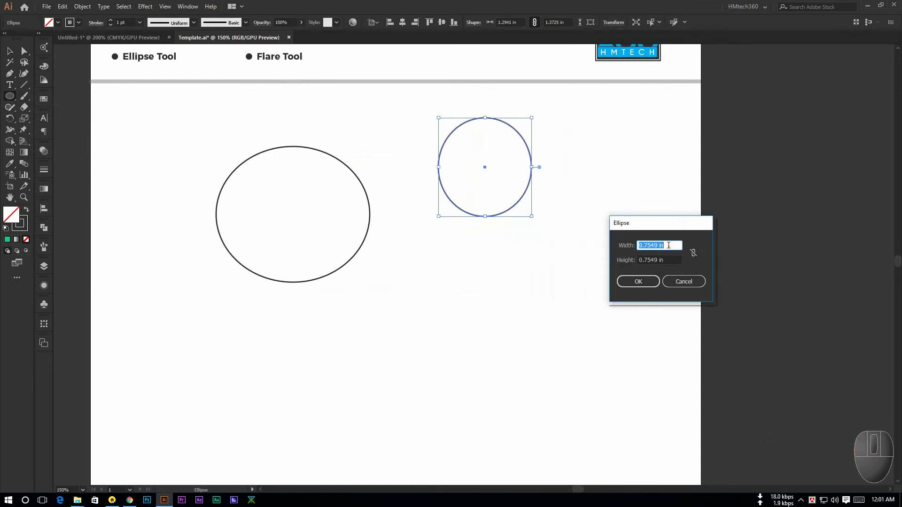
type("2")
key("Tab")
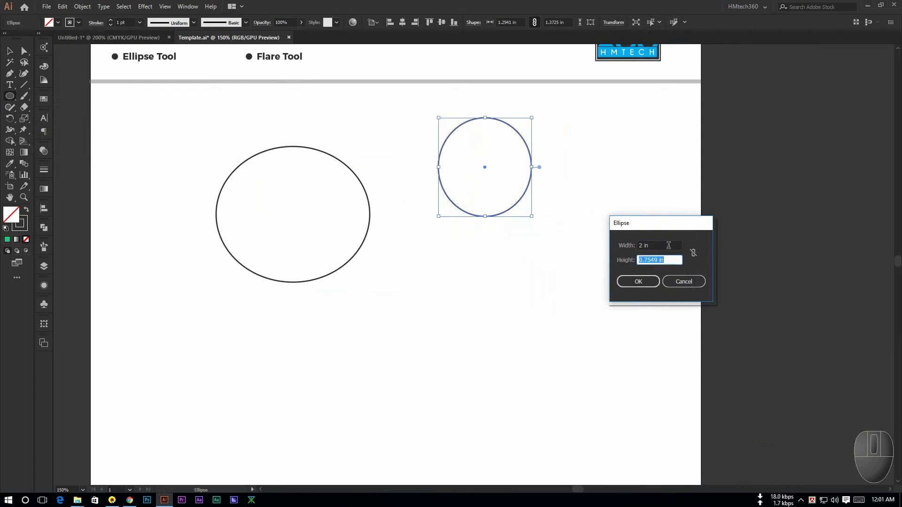
type("2")
key("Tab")
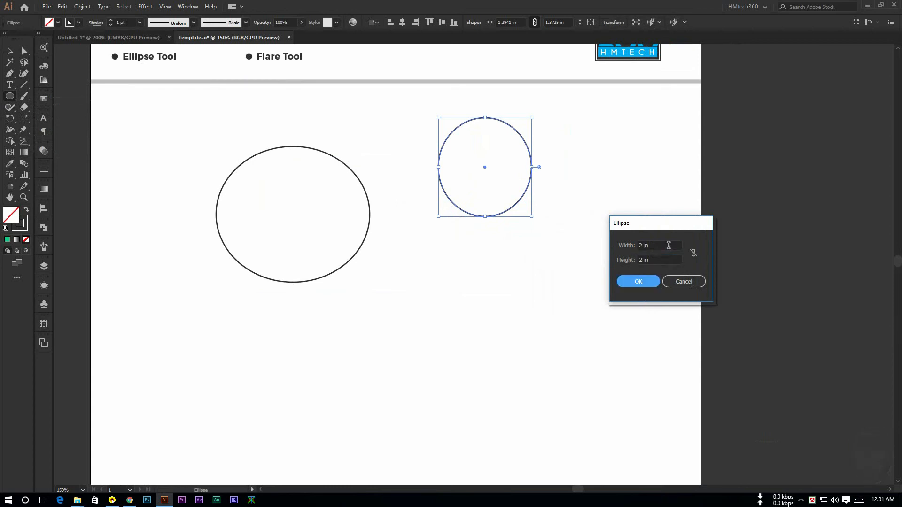
left_click(637, 279)
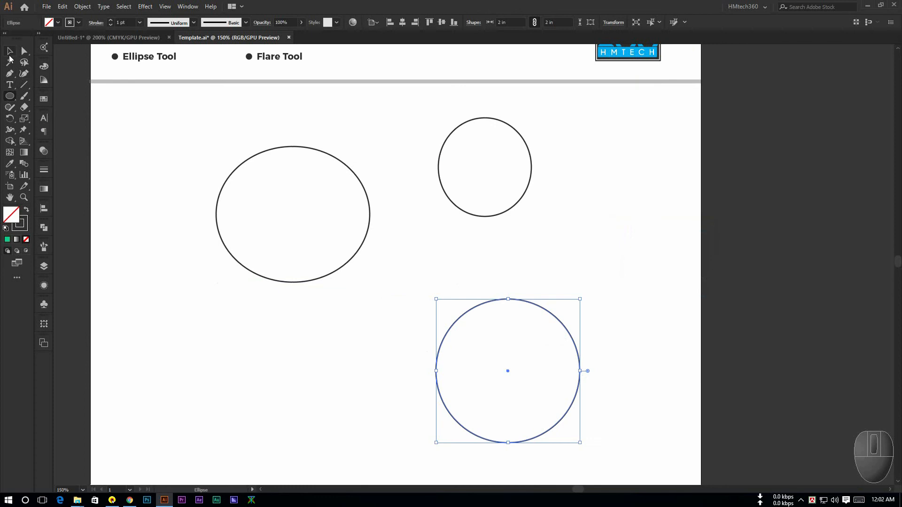
- Adjust the 2 in circle's pie angles to cut out its upper-right quarter, leaving a three-quarter pie
scroll(587, 324, "down", 2)
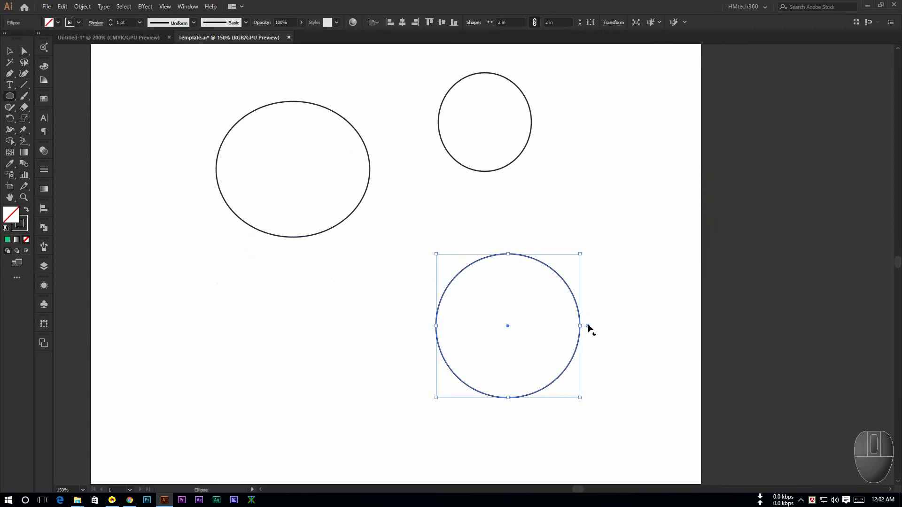
left_click_drag(591, 329, 590, 360)
left_click_drag(589, 329, 582, 292)
left_click_drag(583, 359, 585, 341)
left_click_drag(580, 292, 577, 278)
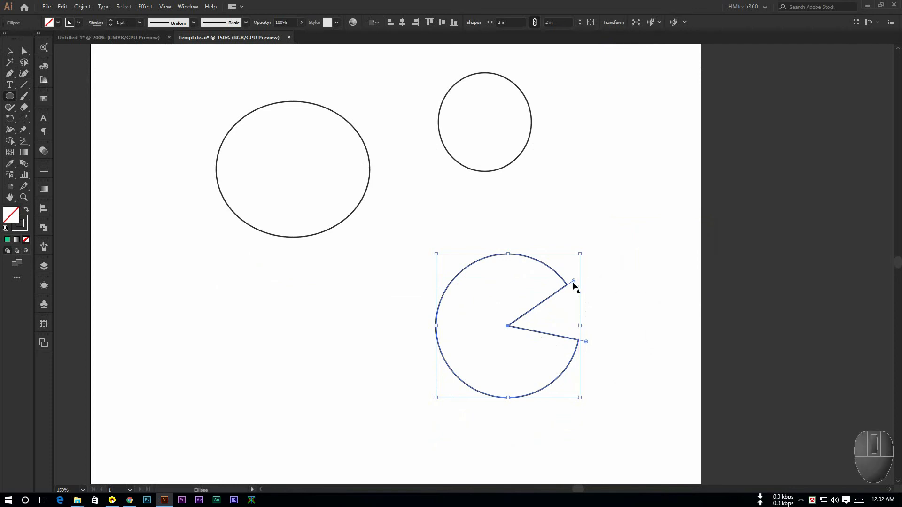
left_click_drag(573, 281, 511, 250)
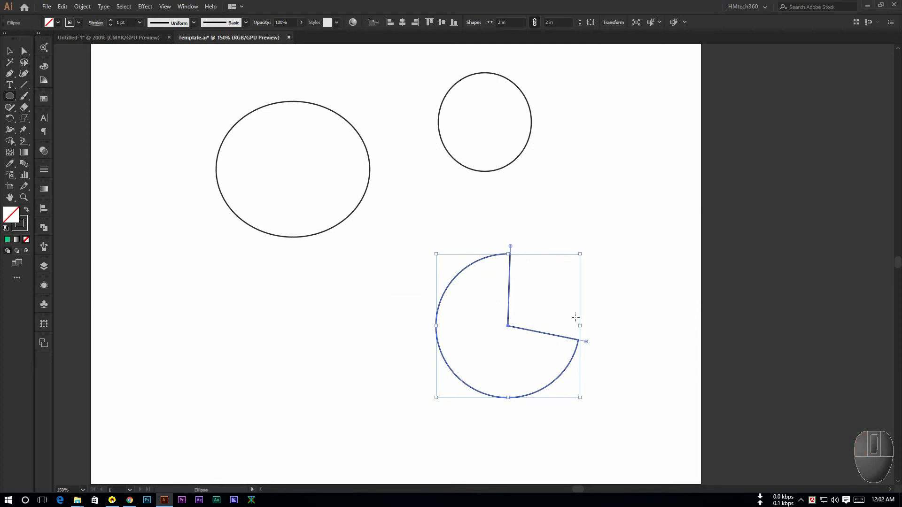
left_click_drag(586, 342, 587, 326)
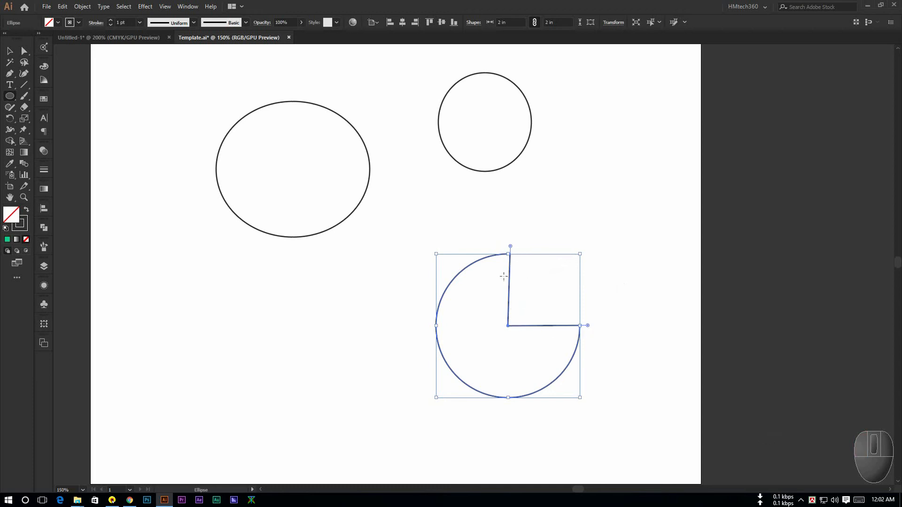
- Draw a circle about 1.91 in wide from its centre, left of the three-quarter pie, and reduce it to its upper-right quarter
mouse_move(324, 331)
left_mouse_down()
mouse_move(385, 391)
mouse_move(392, 370)
left_mouse_up()
left_click_drag(401, 329, 326, 266)
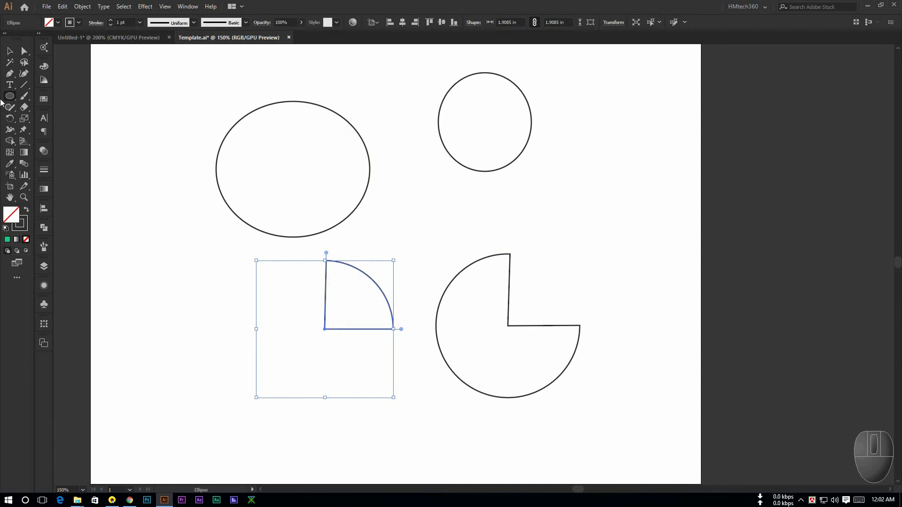
- Delete both pie shapes and the two ellipses above them to clear the artboard
left_click(9, 50)
left_click_drag(183, 278, 632, 399)
key("Delete")
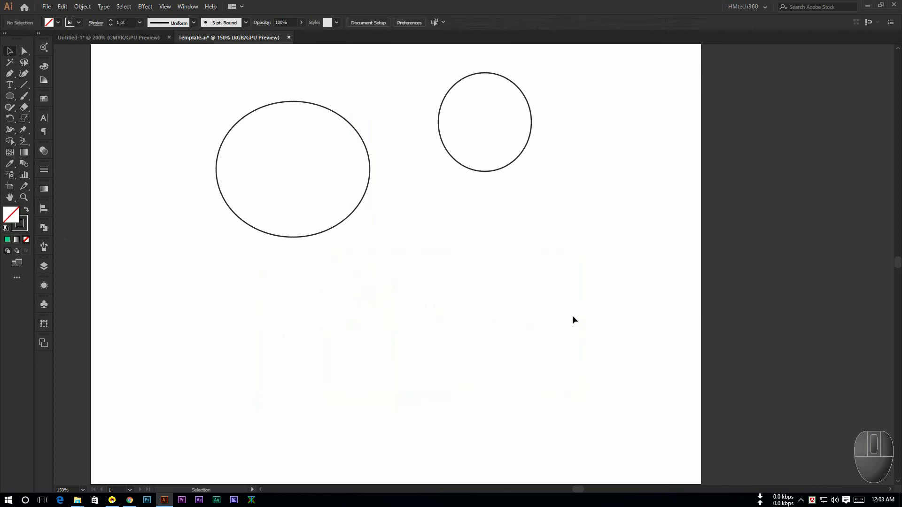
left_click_drag(232, 156, 379, 271)
key("Delete")
left_click_drag(310, 127, 554, 216)
key("Delete")
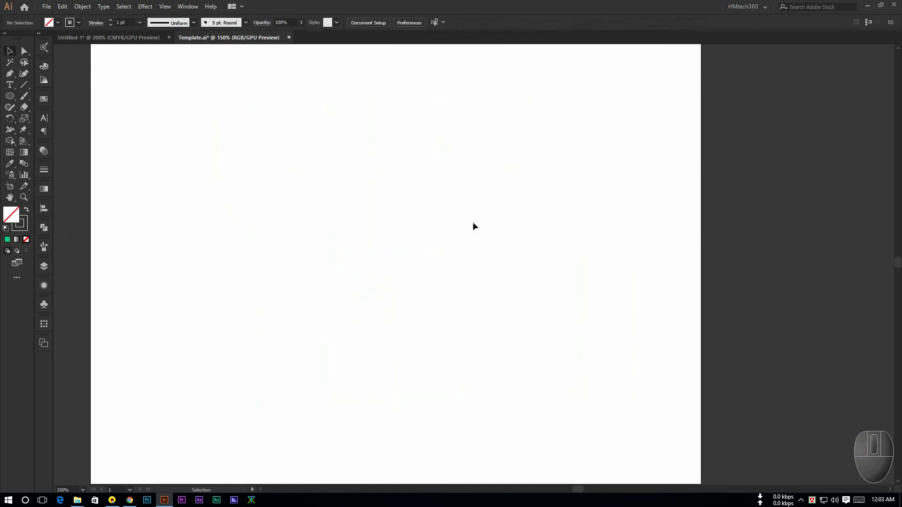
- Draw a flat-topped hexagon about 1.99 by 1.73 in with the Polygon tool in the artboard's upper-left area
left_click(9, 96)
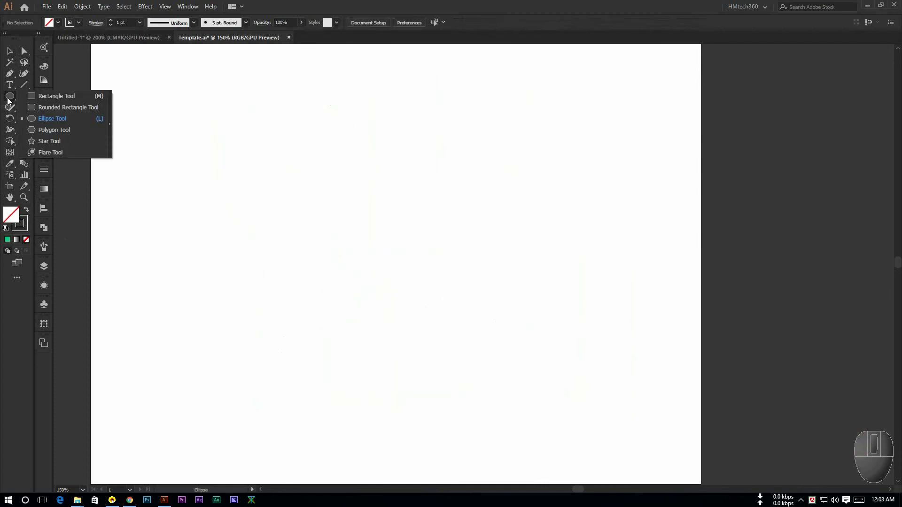
left_click(58, 132)
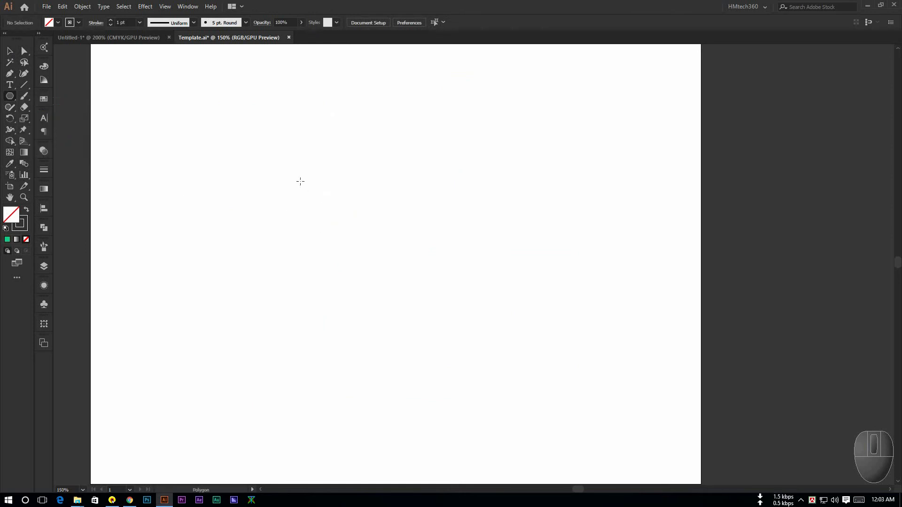
left_click_drag(256, 158, 264, 226)
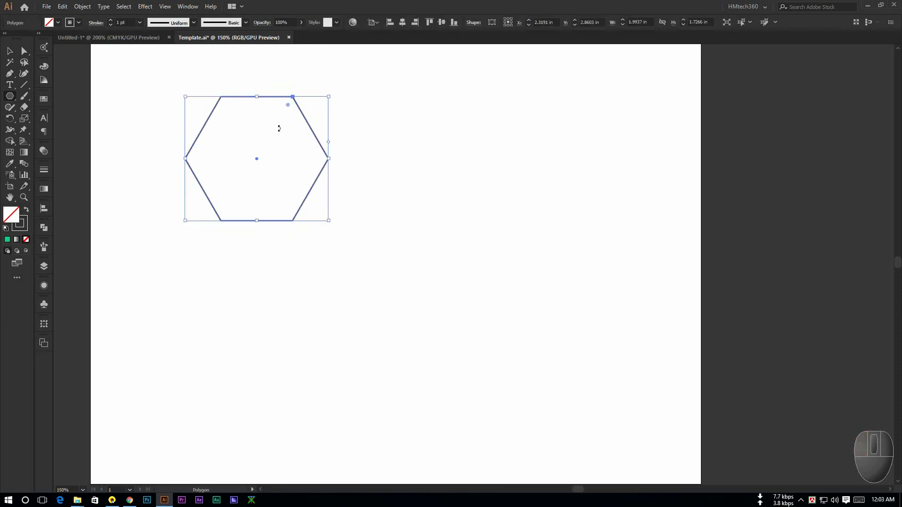
- Rotate the hexagon so that one corner points straight up, and deselect it
key("v")
left_click_drag(206, 87, 333, 268)
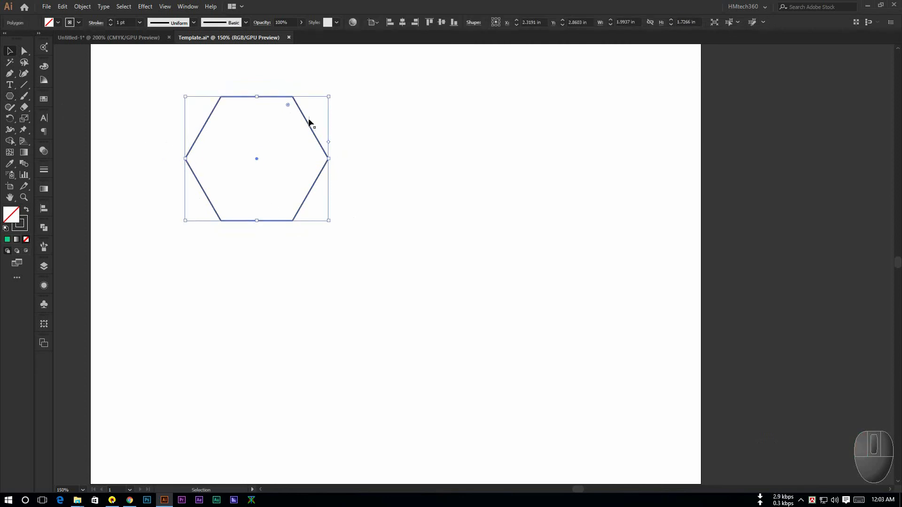
left_click(279, 123)
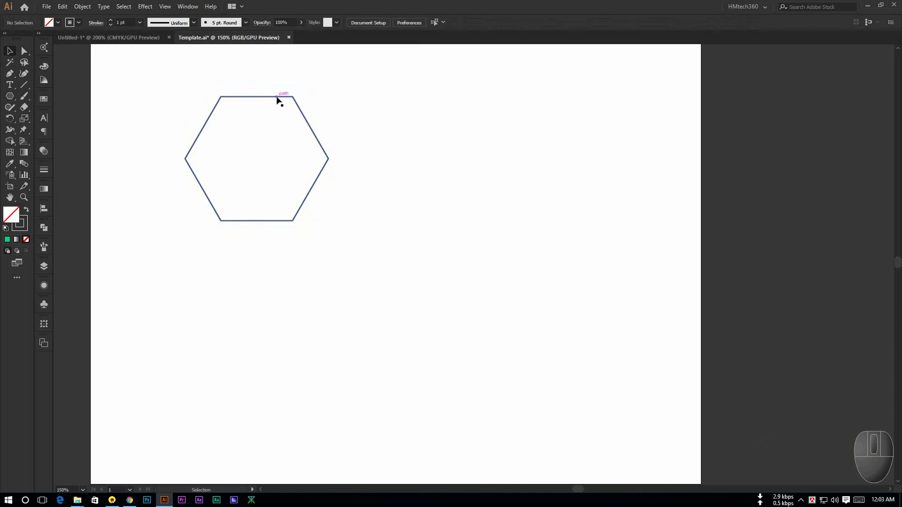
left_click(279, 96)
left_click_drag(332, 94, 308, 217)
left_click(267, 260)
left_click_drag(191, 249, 375, 115)
left_click(352, 201)
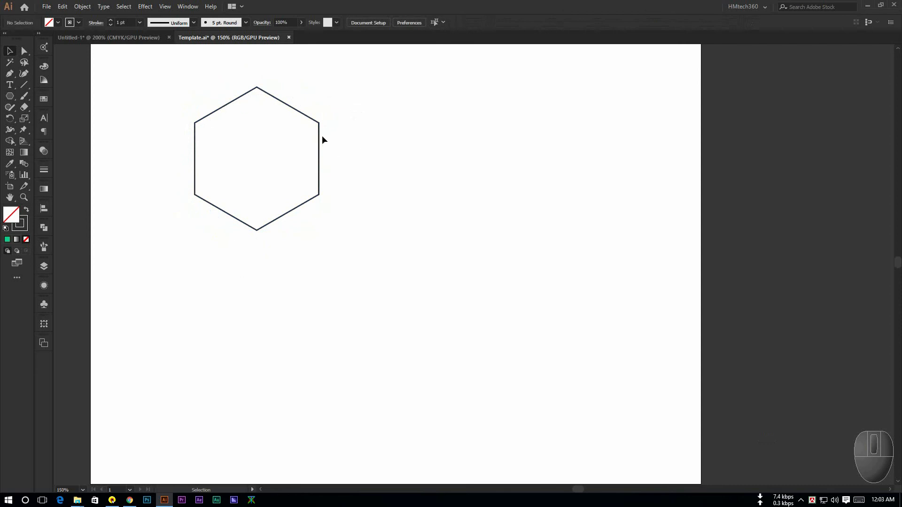
- Create a polygon with 8 sides and a radius of 0.9968 in to the right of the hexagon
left_click(11, 97)
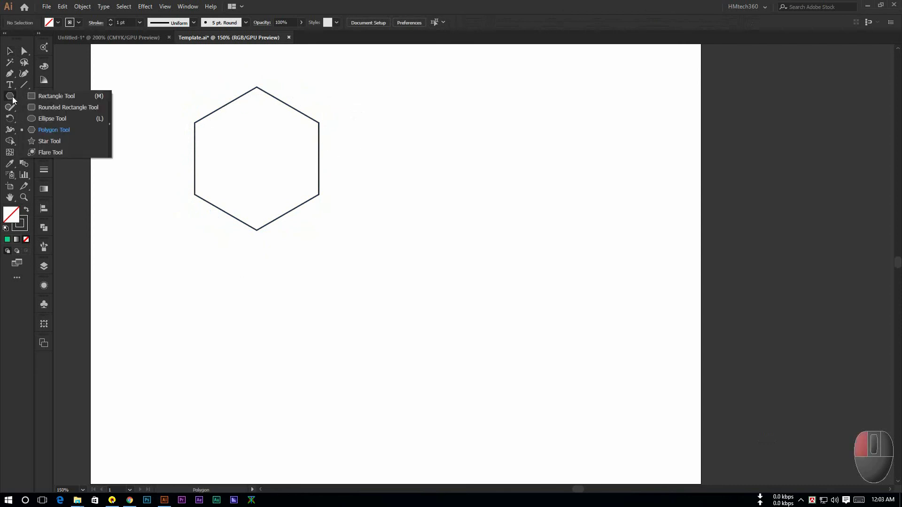
left_click(41, 128)
left_click(402, 149)
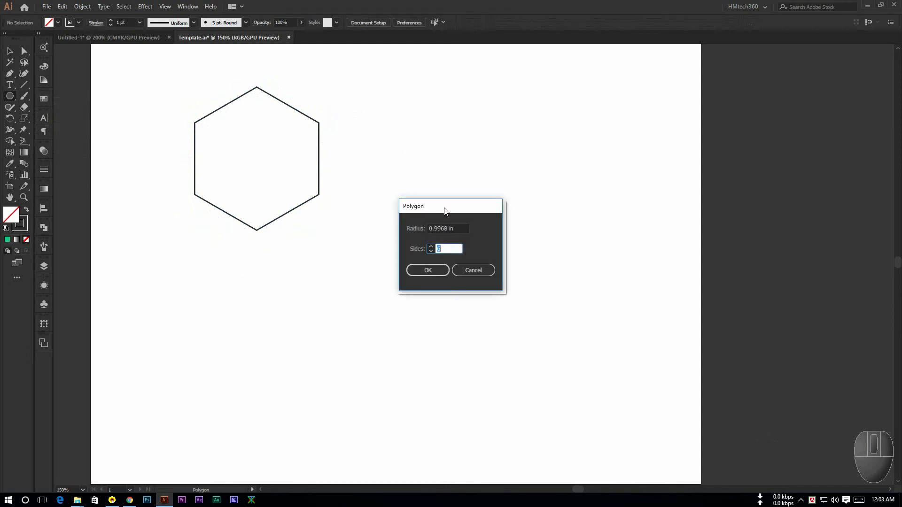
left_click_drag(445, 210, 520, 106)
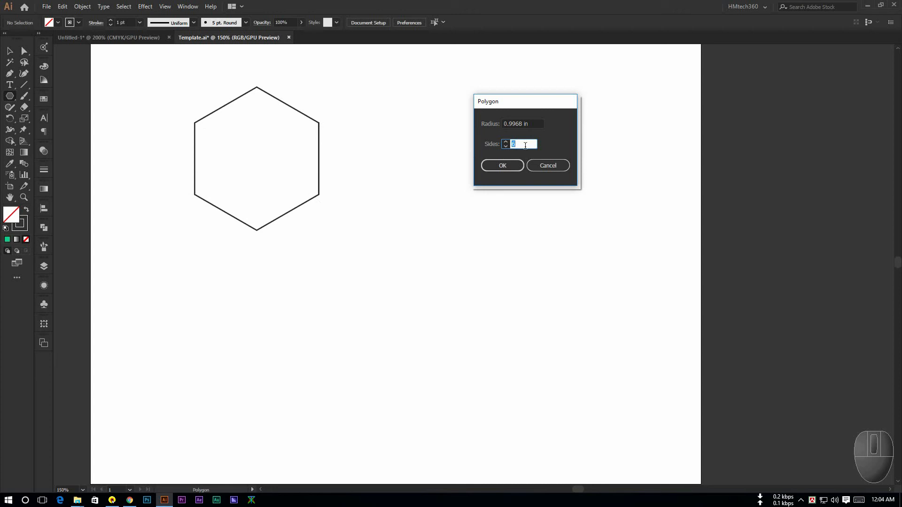
scroll(524, 143, "up", 2)
left_click(499, 166)
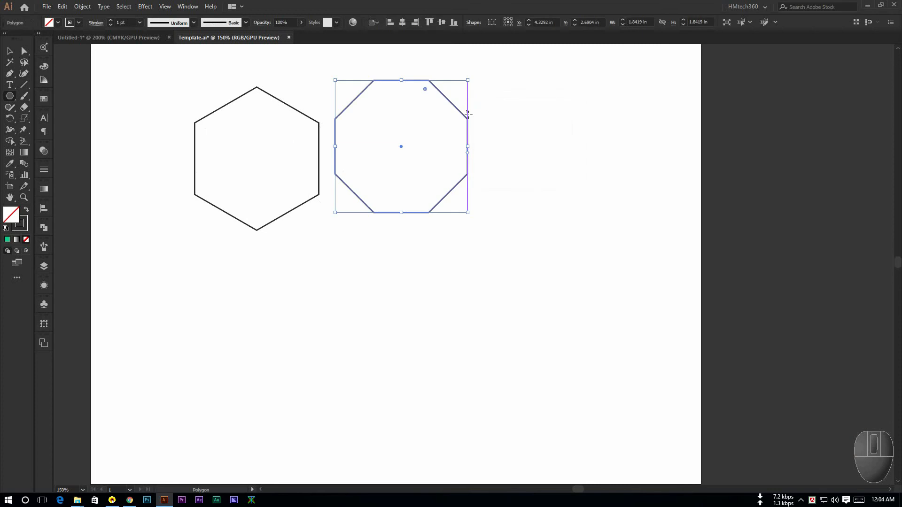
- Move the octagon down and to the right, away from the hexagon, and deselect it
key("v")
left_click_drag(360, 98, 400, 123)
left_click(377, 207)
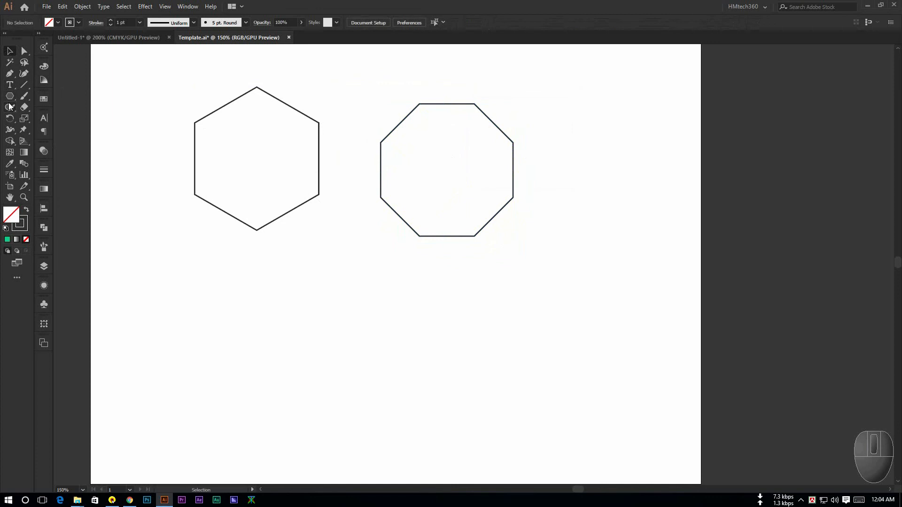
- Create a 3-sided polygon with a radius of 0.9968 in below and between the hexagon and the octagon
left_click(10, 97)
left_click(408, 278)
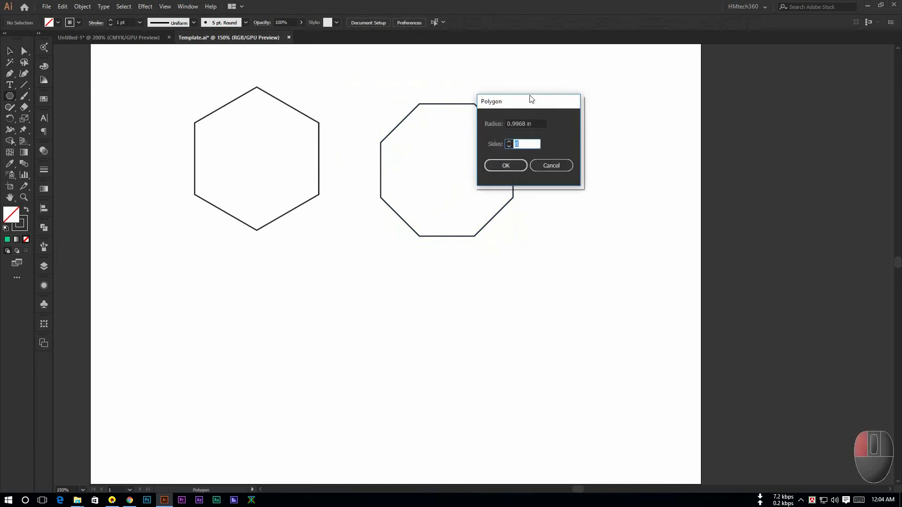
left_click_drag(531, 99, 560, 104)
scroll(552, 149, "down", 2)
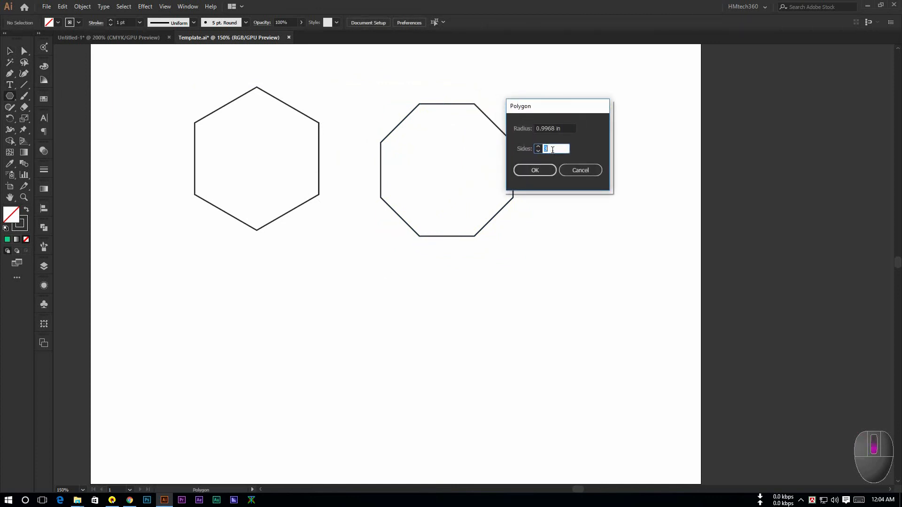
left_click(536, 170)
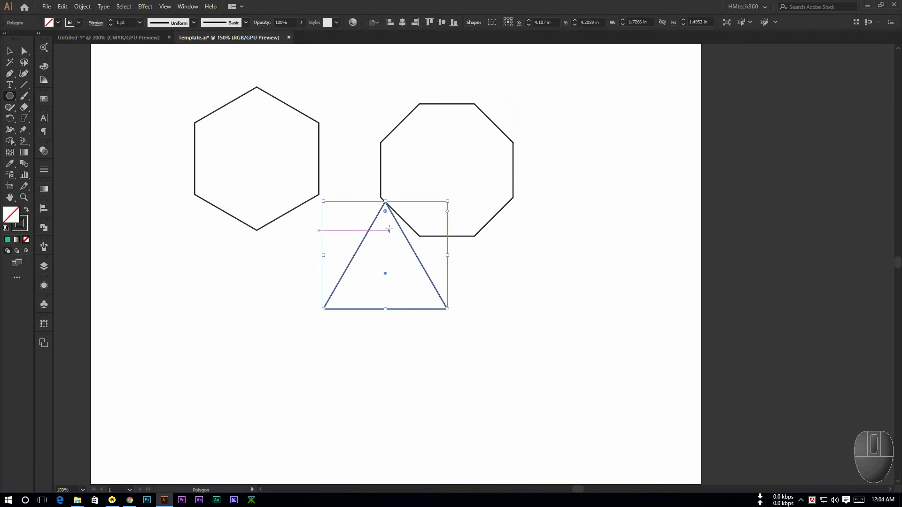
left_click(10, 50)
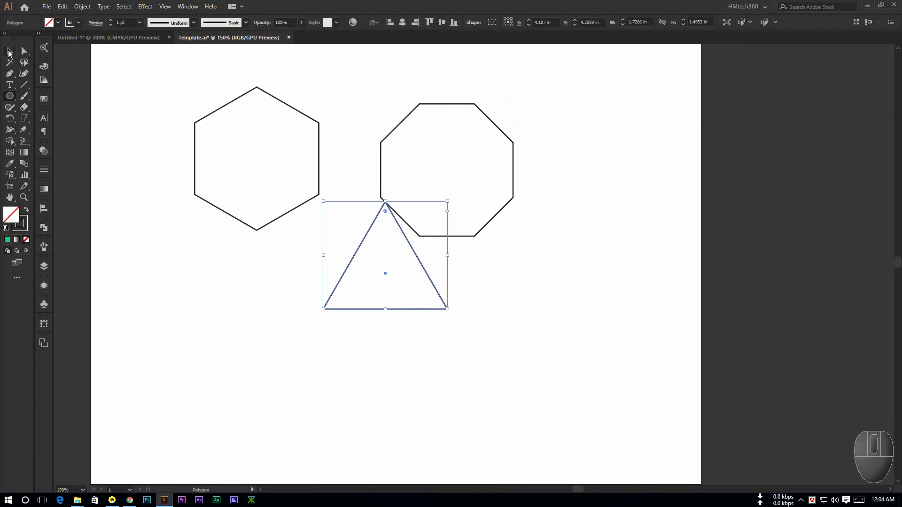
- Draw a polygon about 1.96 by 1.92 in overlapping the octagon's upper-right corner, varying its side count while drawing and ending with 14 sides
left_click(10, 96)
left_click_drag(544, 121, 598, 150)
key("Up")
key("Up")
key("Up")
key("Up")
key("Up")
key("Up")
key("Up")
key("Up")
key("Up")
key("Up")
key("Up")
key("Up")
key("Up")
key("Down")
key("Down")
key("Down")
key("Down")
key("Down")
key("Down")
key("Down")
key("Down")
key("Down")
key("Down")
key("Down")
key("Down")
key("Down")
key("Up")
key("Down")
key("Up")
key("Up")
key("Up")
key("Up")
key("Up")
key("Up")
key("Up")
key("Up")
key("Up")
key("Up")
key("Up")
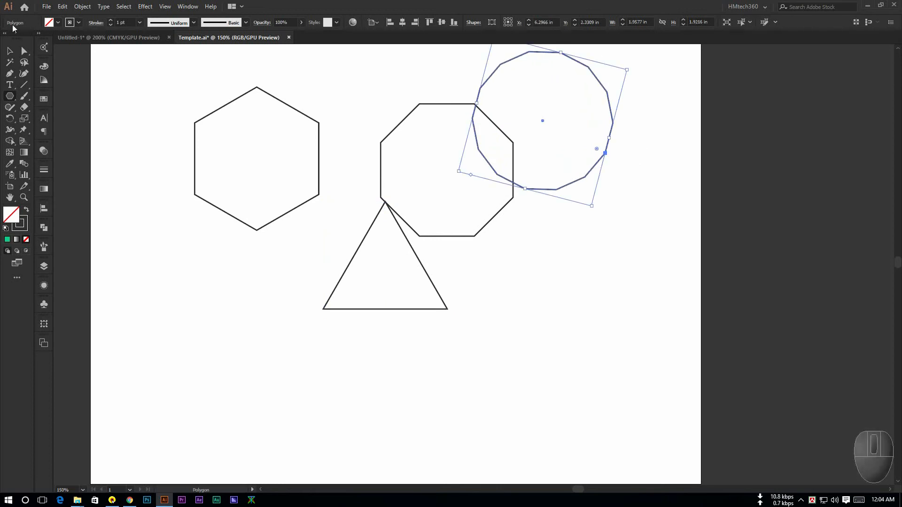
- Delete all four polygons from the artboard
key("v")
left_click_drag(178, 86, 650, 346)
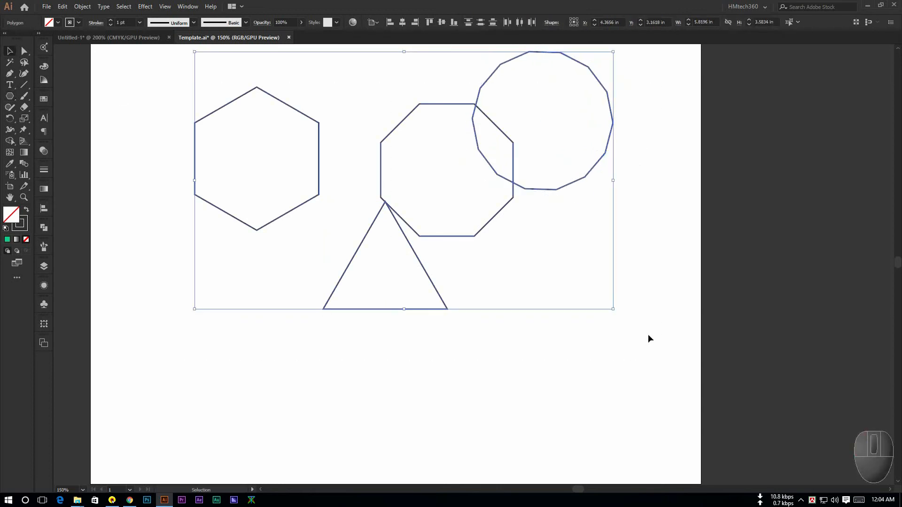
key("Delete")
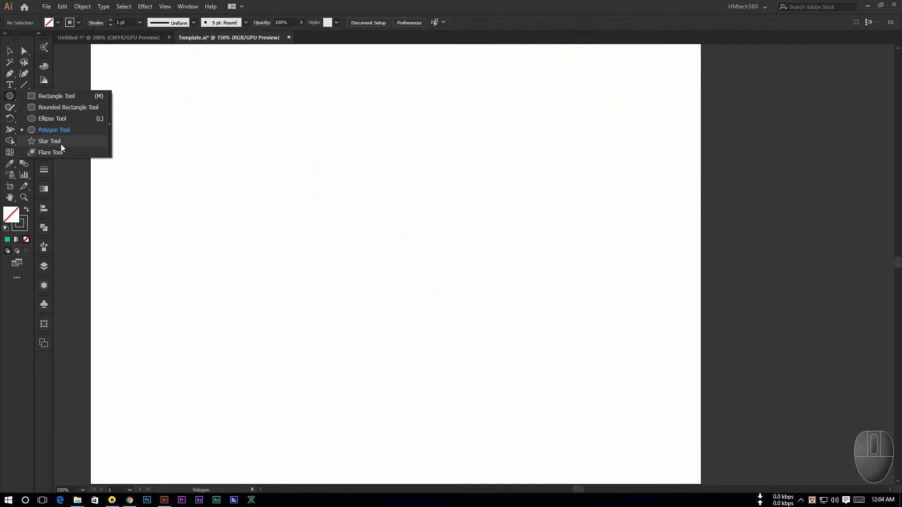
- Draw an upright five-pointed star about 2.04 by 1.94 in with the Star tool in the artboard's upper-left area
left_click(61, 144)
left_click_drag(263, 138, 316, 200)
key("shift")
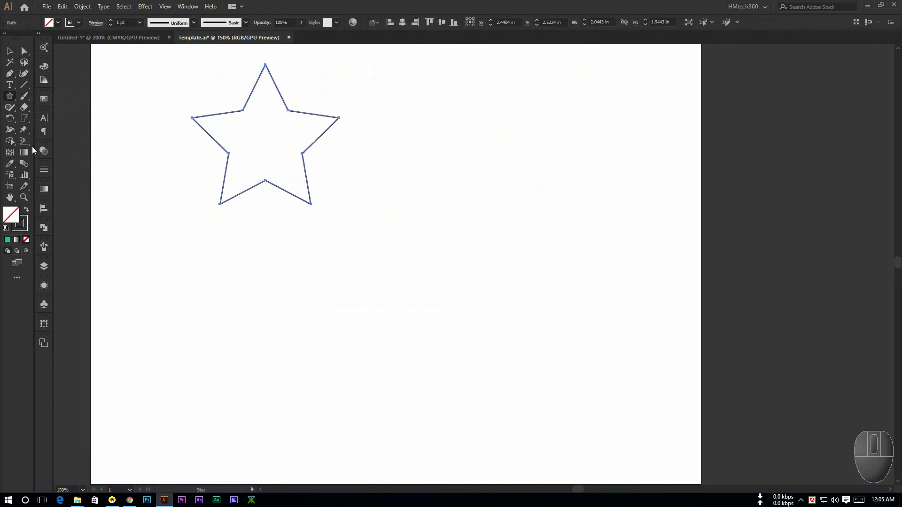
- Create a star with 8 points, Radius 1 of 1.0748 in and Radius 2 of 0.5374 in beside the five-pointed star
left_click(389, 144)
left_click_drag(447, 196, 615, 160)
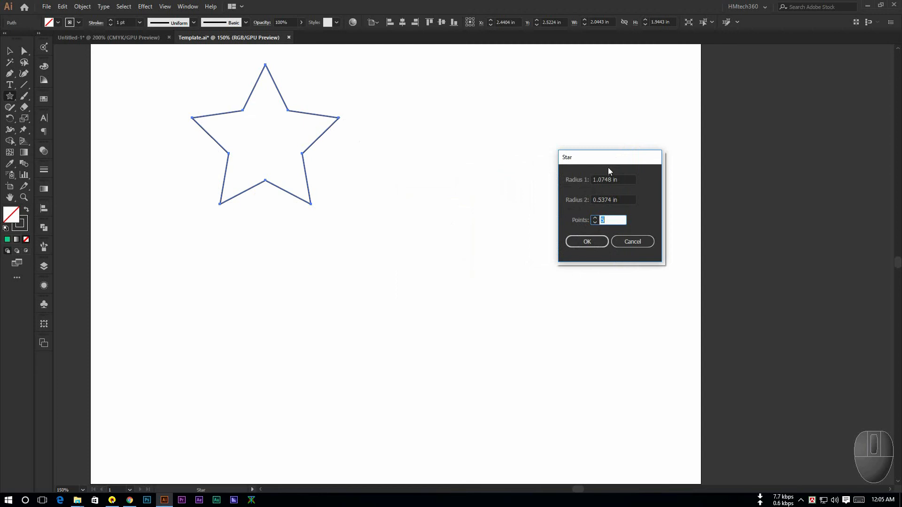
left_click_drag(603, 164, 613, 156)
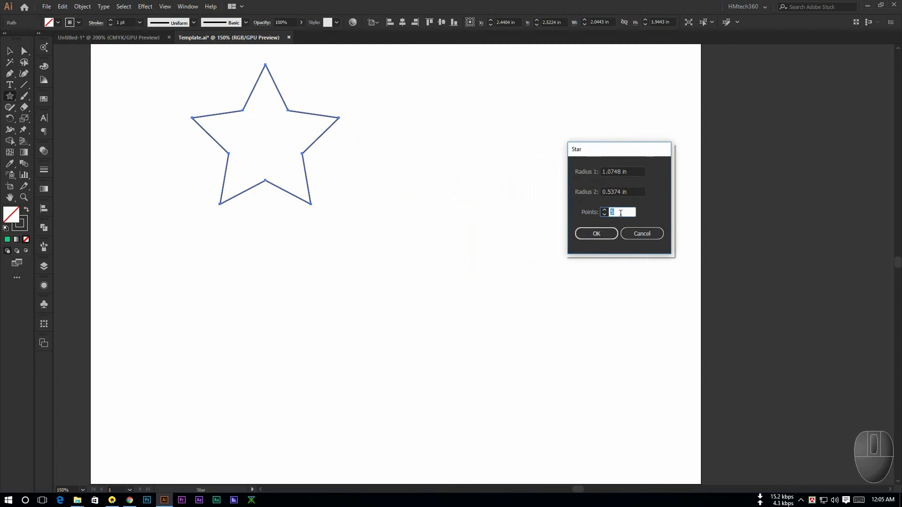
scroll(620, 213, "up", 2)
left_click(596, 234)
- Move the eight-pointed star horizontally to the right, clear of the five-pointed star, and deselect it
left_click(9, 51)
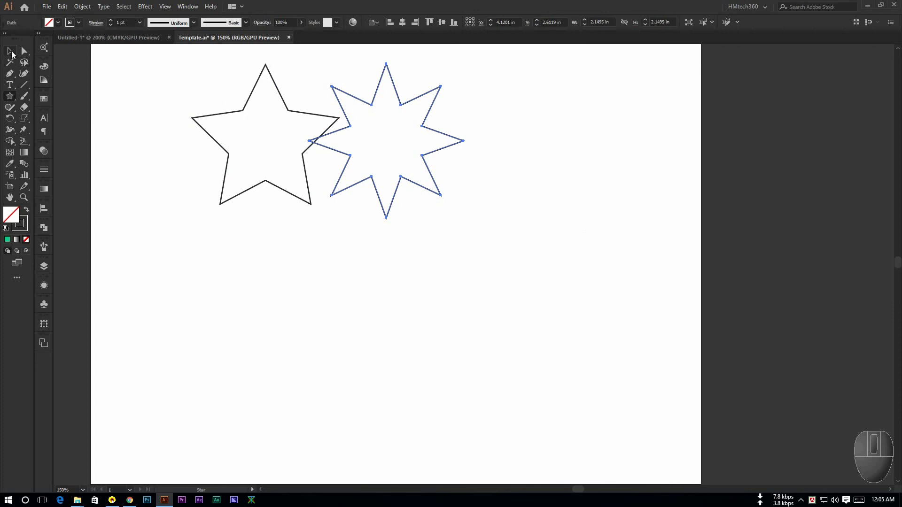
left_click_drag(375, 100, 433, 107)
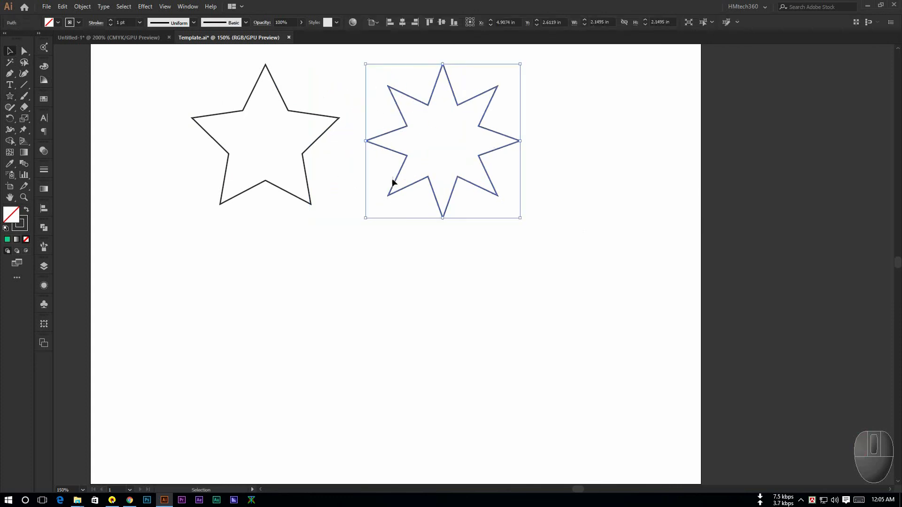
left_click(386, 220)
- Create an 8-pointed star with Radius 1 of 1.5 in and Radius 2 of 0.5374 in, below and right of the existing eight-pointed star
left_click(9, 96)
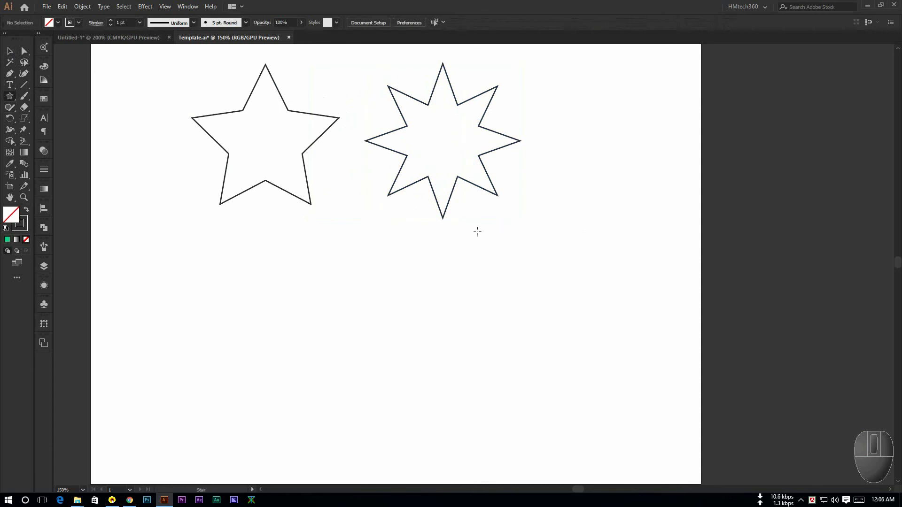
left_click(499, 225)
left_click_drag(613, 147, 630, 147)
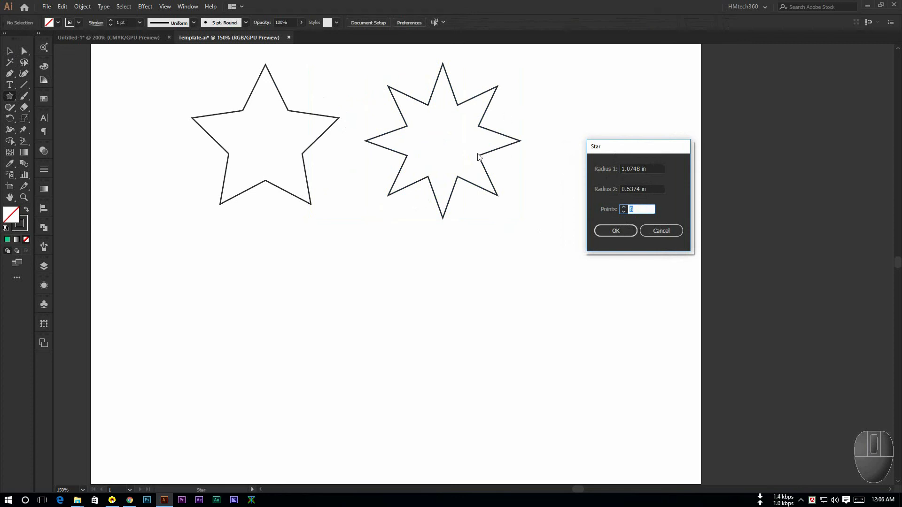
left_click(628, 189)
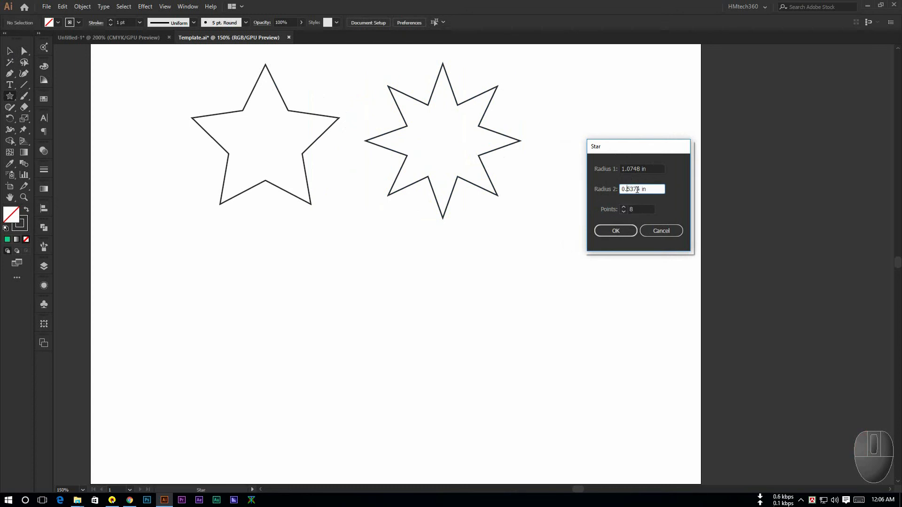
left_click(623, 169)
left_click(621, 169)
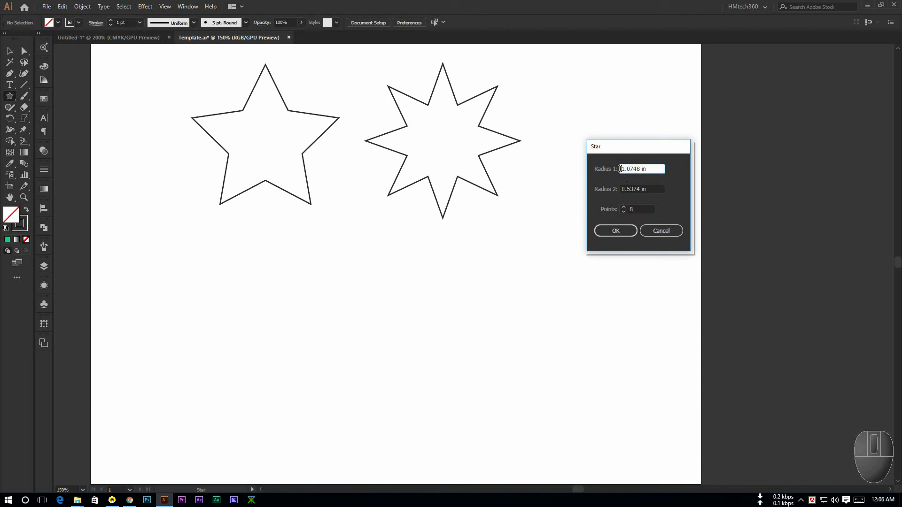
left_click_drag(620, 168, 619, 190)
type("1.5")
left_click(615, 231)
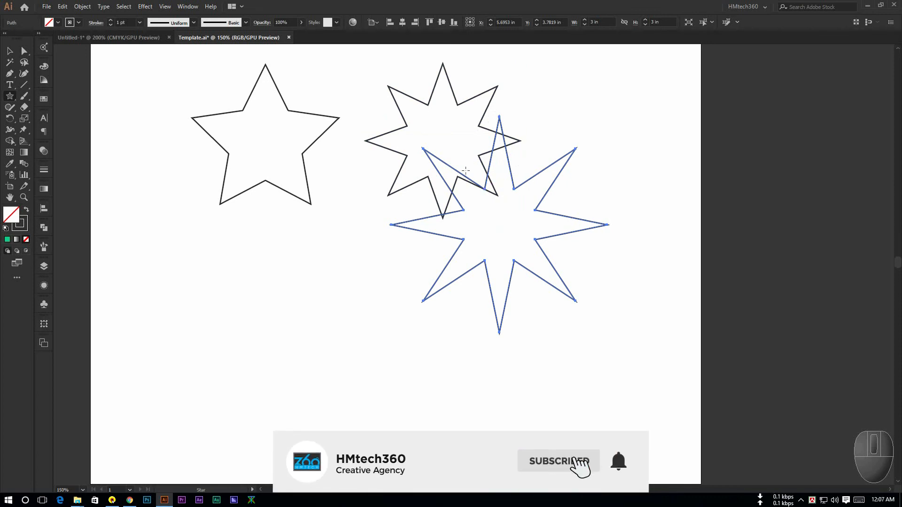
- Create another 8-pointed star below the five-pointed one, keeping Radius 1 at 1.5 in and enlarging Radius 2
left_click(637, 210)
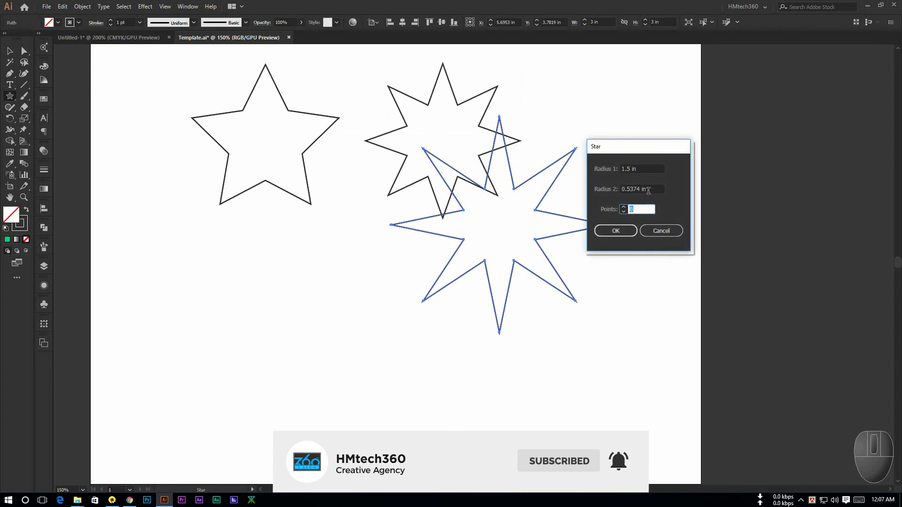
left_click(625, 192)
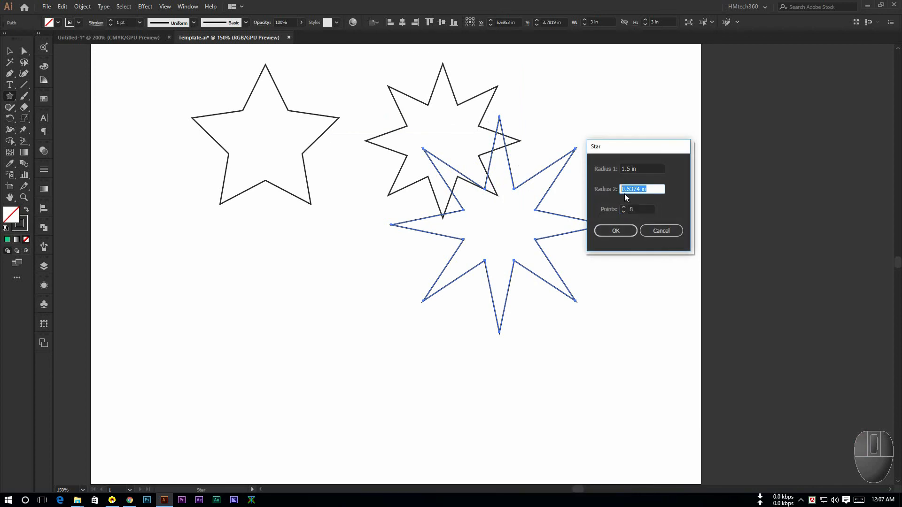
type(".87")
left_click(613, 230)
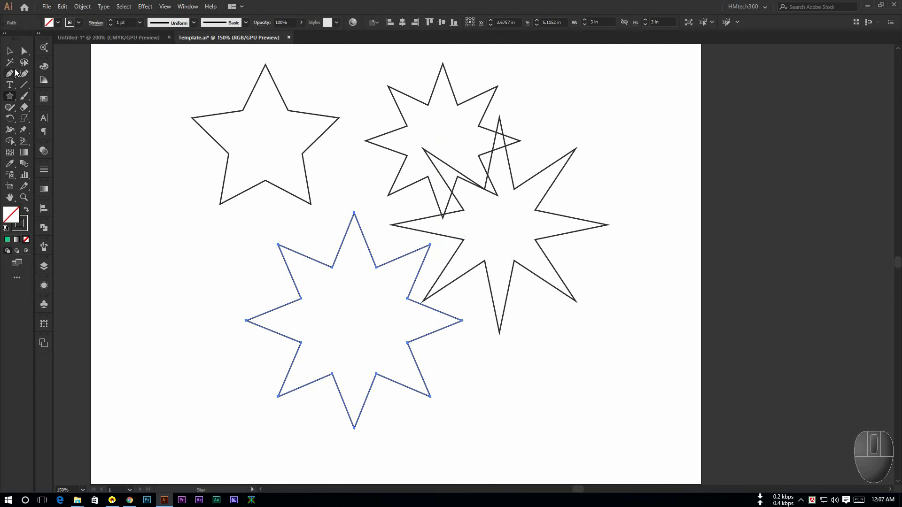
- Draw two sharp 13-pointed stars near the artboard's left edge, a small one and one about 1.88 by 1.87 in just below it
left_click_drag(175, 228, 191, 189)
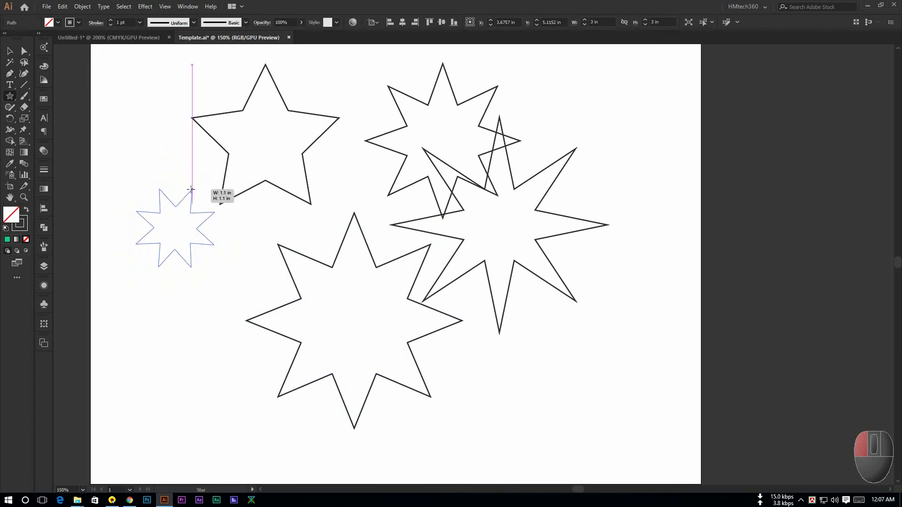
key("Up")
key("Up")
key("Up")
key("Up")
key("Up")
key("Up")
key("Up")
key("Up")
key("Up")
key("Up")
left_click_drag(192, 189, 191, 190)
key("Up")
key("Up")
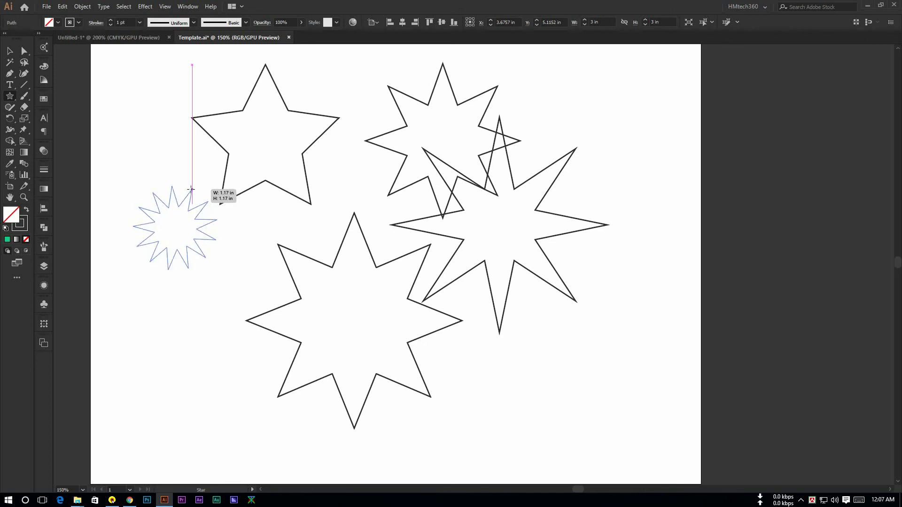
key("ctrl")
mouse_move(191, 189)
left_mouse_down()
mouse_move(223, 145)
mouse_move(192, 192)
mouse_move(218, 166)
mouse_move(195, 201)
mouse_move(217, 177)
mouse_move(216, 201)
mouse_move(187, 221)
mouse_move(178, 210)
mouse_move(203, 203)
mouse_move(208, 191)
mouse_move(204, 197)
left_mouse_up()
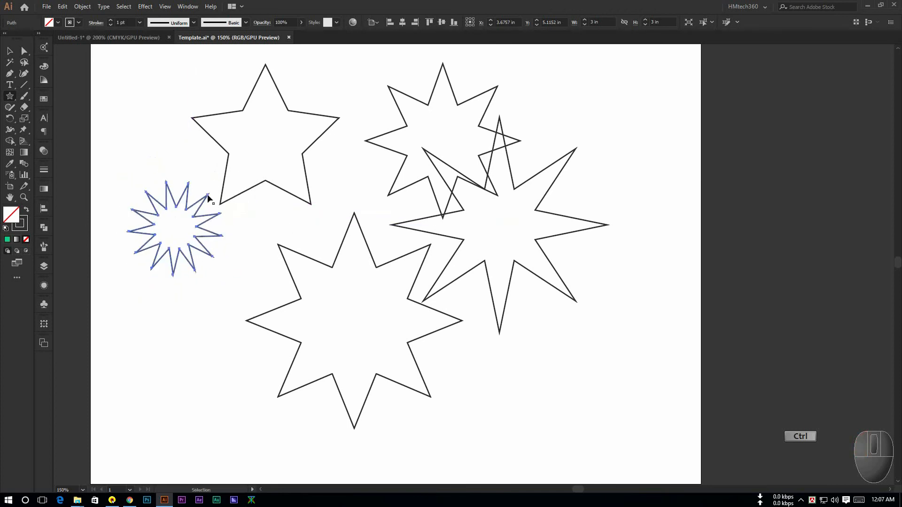
left_click_drag(197, 308, 247, 357)
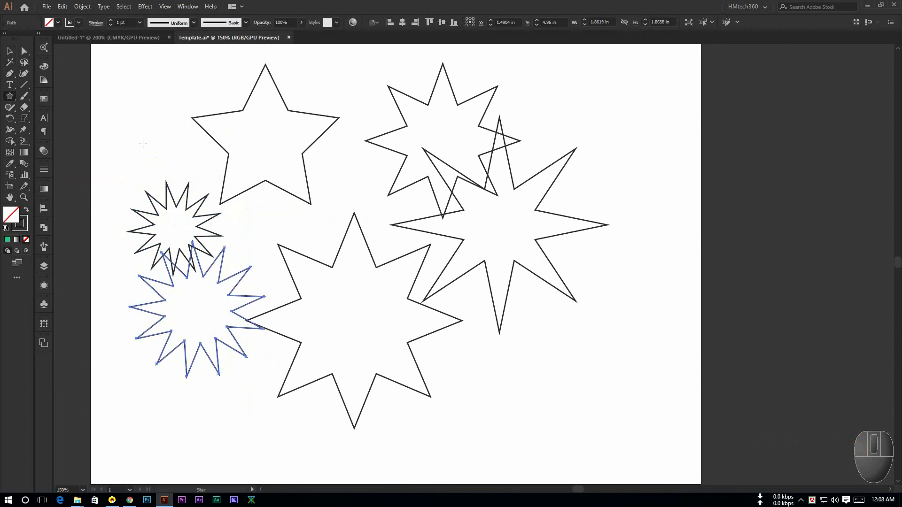
- Draw a six-pointed star about 0.99 by 0.88 in to the upper left of the five-pointed star, and deselect it
mouse_move(153, 93)
left_mouse_down()
mouse_move(193, 123)
mouse_move(172, 125)
left_mouse_up()
key("Down")
key("Down")
key("Down")
key("Down")
key("Down")
key("Down")
key("Down")
key("Down")
key("Down")
key("Down")
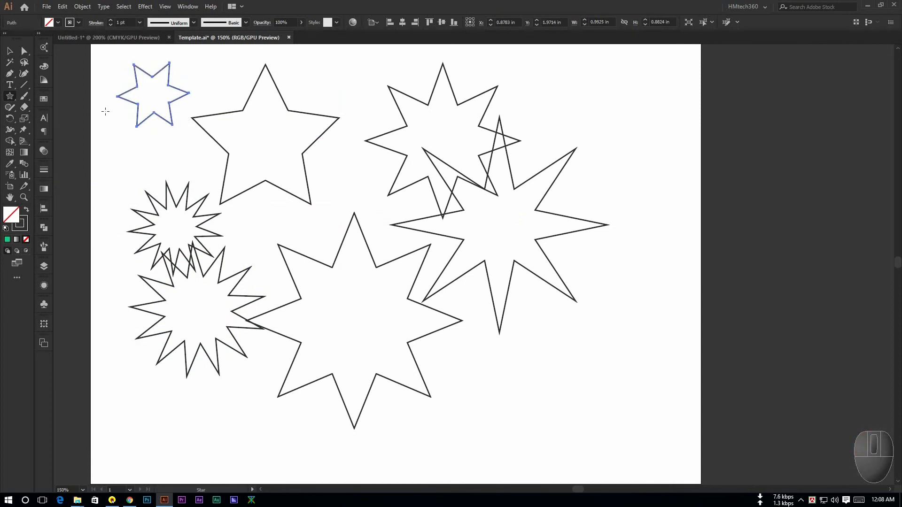
left_click(9, 51)
left_click(127, 111)
- Delete all the stars from the artboard
scroll(147, 169, "down", 1)
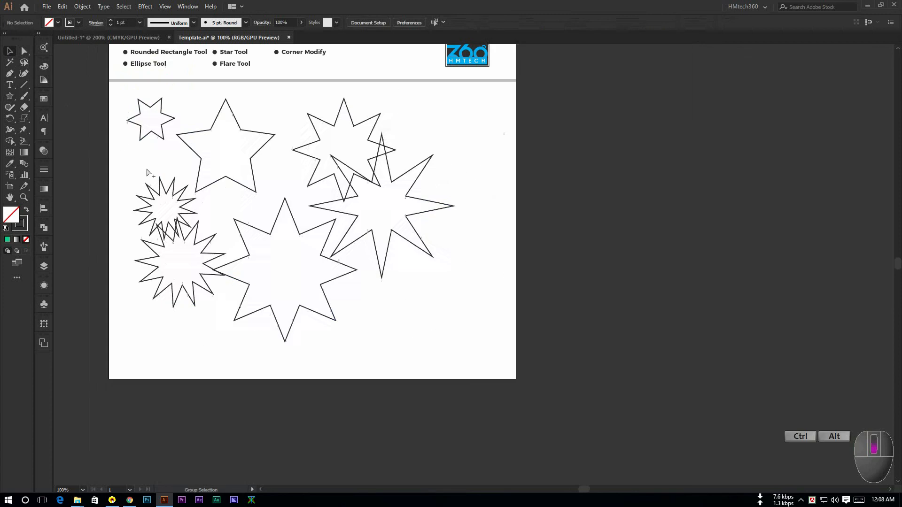
left_click_drag(112, 112, 455, 346)
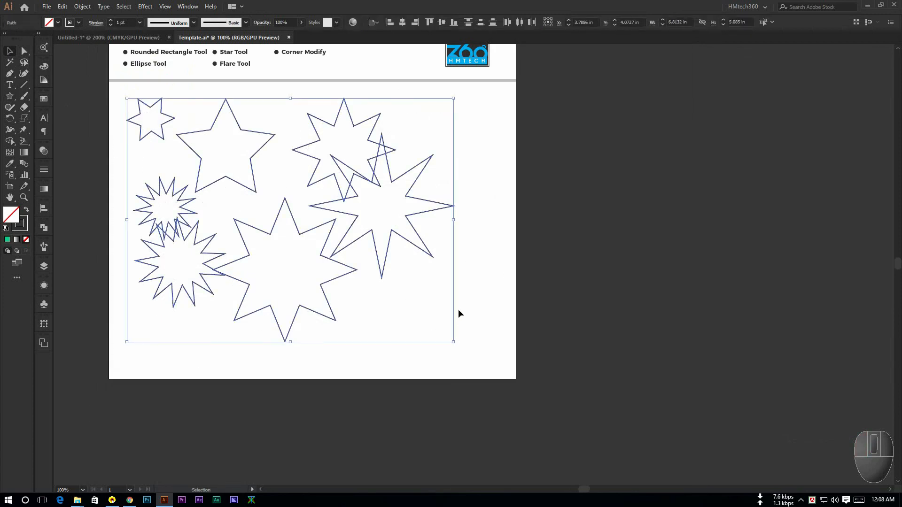
key("Delete")
- Examine the list of tools in the template's header
left_click_drag(310, 211, 371, 240)
left_click(340, 199, "ctrl")
left_click(340, 199, "ctrl")
left_click_drag(355, 184, 365, 244)
scroll(369, 225, "down", 2)
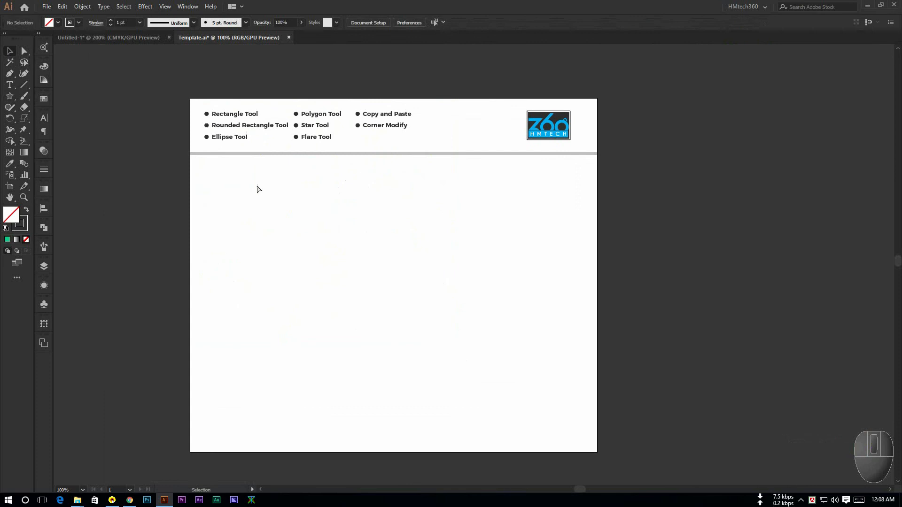
scroll(242, 165, "up", 1)
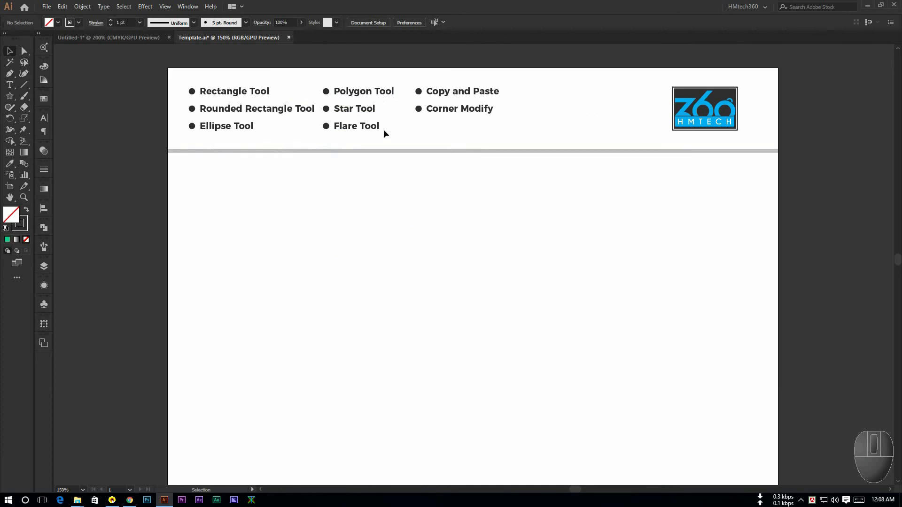
scroll(351, 135, "down", 1)
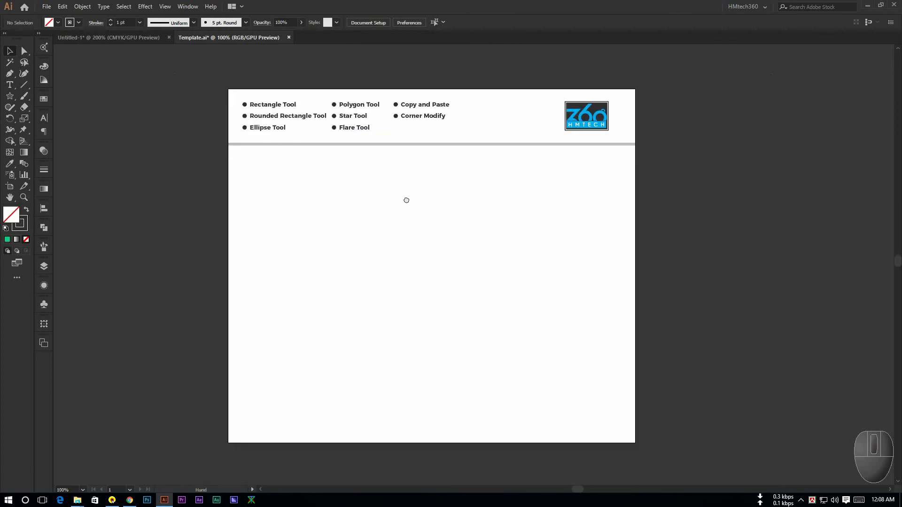
left_click_drag(407, 199, 370, 181)
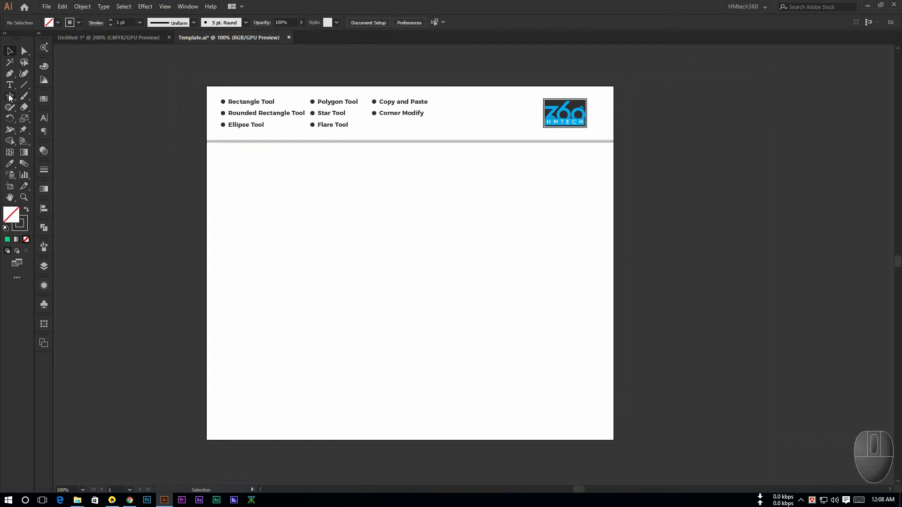
- Draw a lens flare about 5.81 by 4.69 in with the Flare tool, centred below the header with its rings trailing to the lower left
left_click_drag(10, 97, 46, 96)
left_click(9, 96)
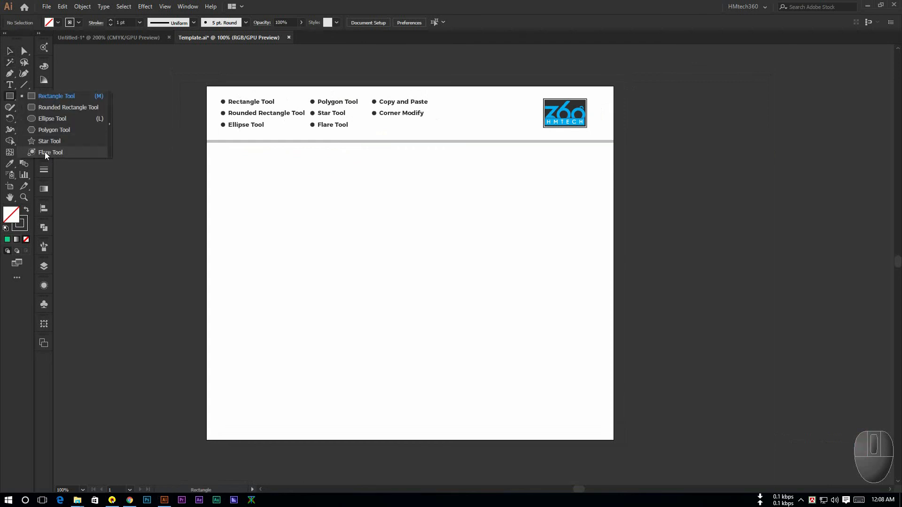
left_click(44, 151)
left_click_drag(405, 205, 409, 212)
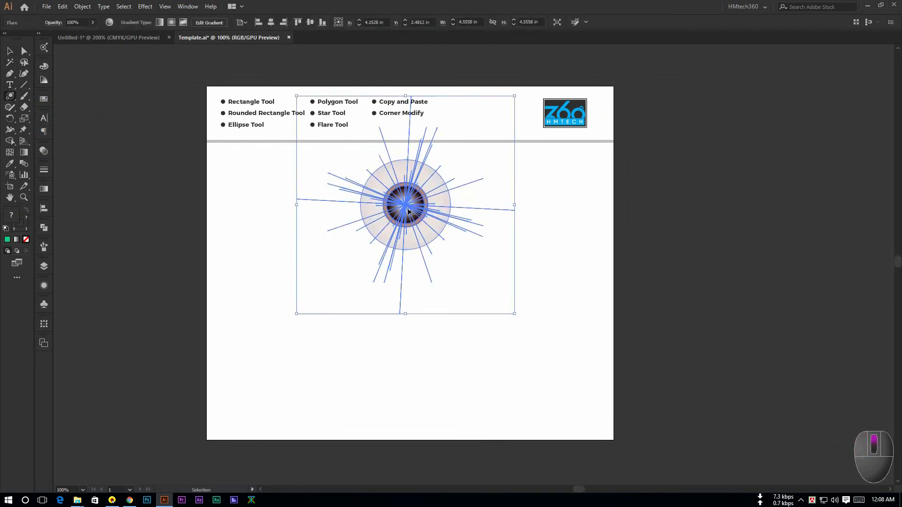
scroll(409, 212, "up", 2)
scroll(409, 211, "down", 1)
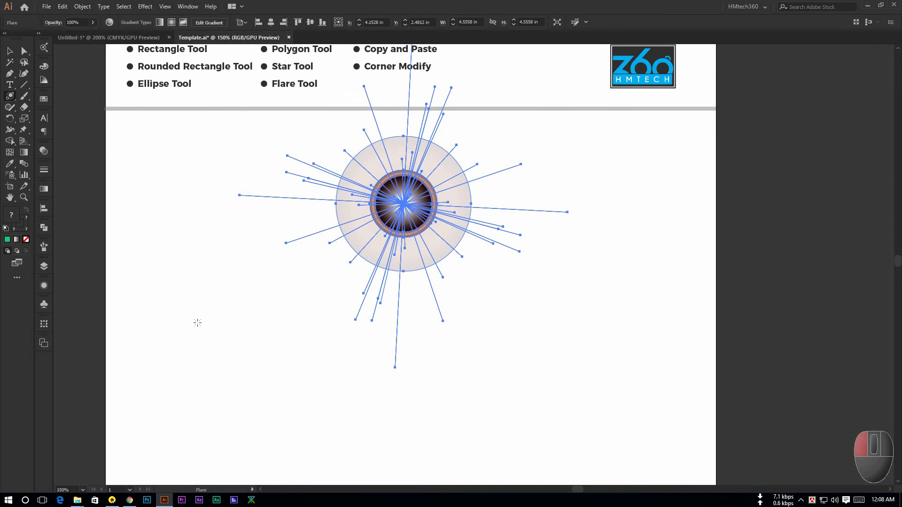
left_click_drag(197, 322, 200, 326)
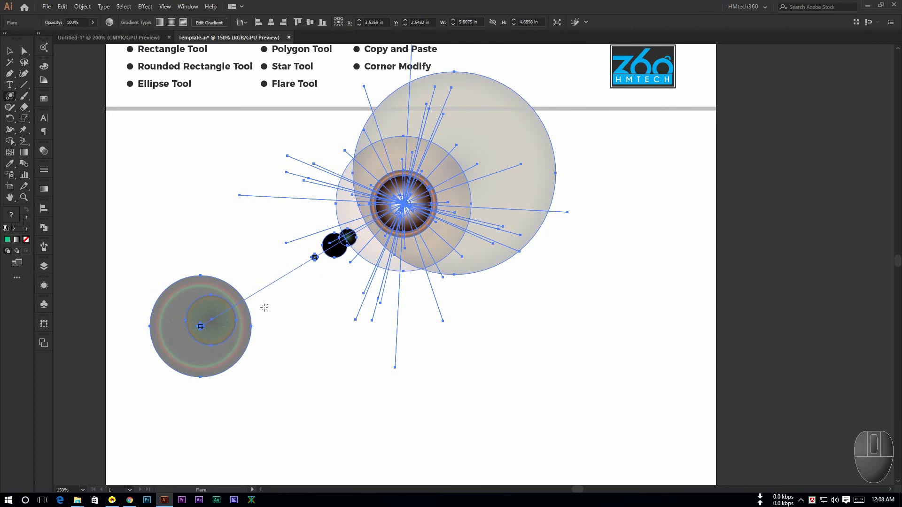
- Move the lens flare down and right, to about X 4.21 in and Y 3.48 in on the artboard, and deselect it
scroll(381, 217, "down", 2)
scroll(381, 216, "up", 1)
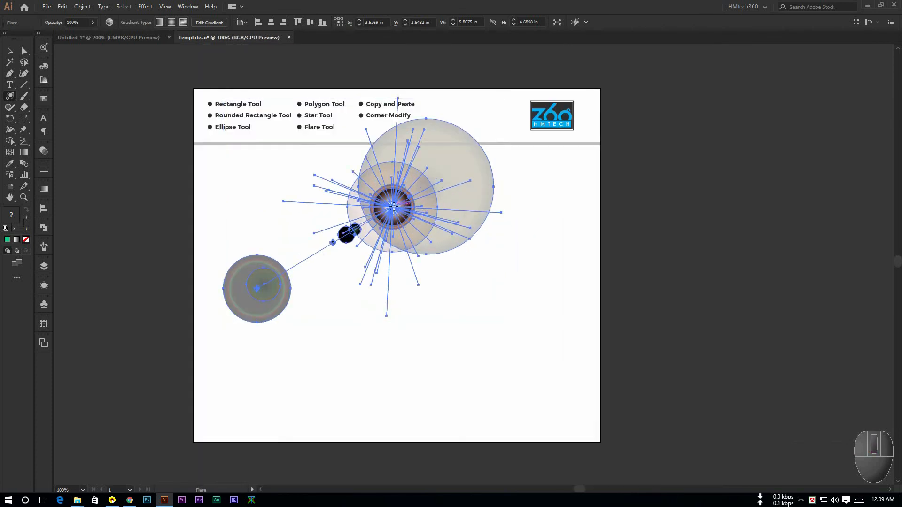
left_click_drag(399, 213, 434, 193)
left_click(10, 51)
left_click(341, 190)
left_click(577, 185)
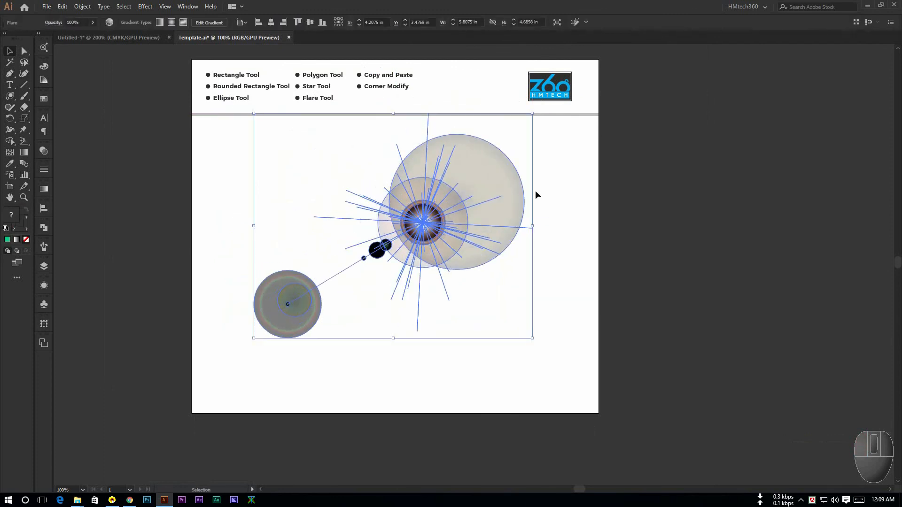
left_click(564, 173)
left_click(438, 244)
left_click(525, 288)
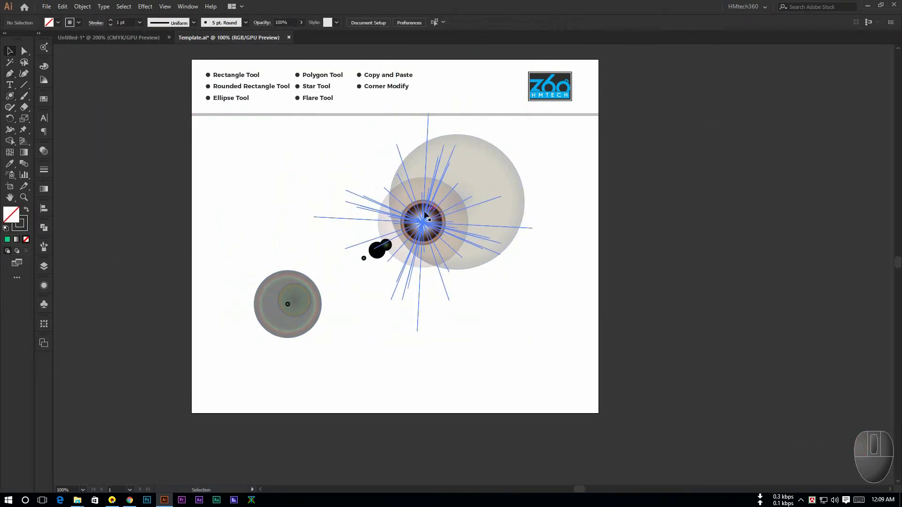
- Cover the area below the header with a rectangle about 8.5 by 6.11 in, filled with near-black #0A0A0A and without a stroke
left_click(10, 95)
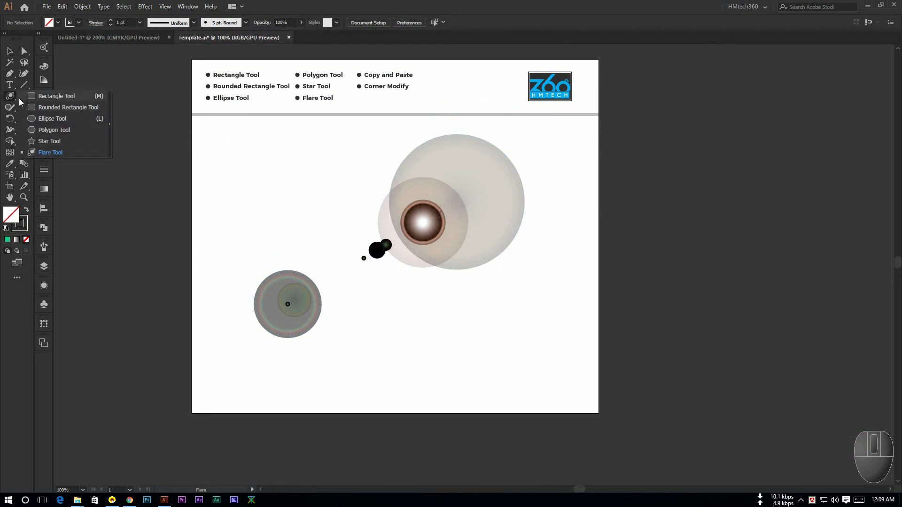
left_click(47, 100)
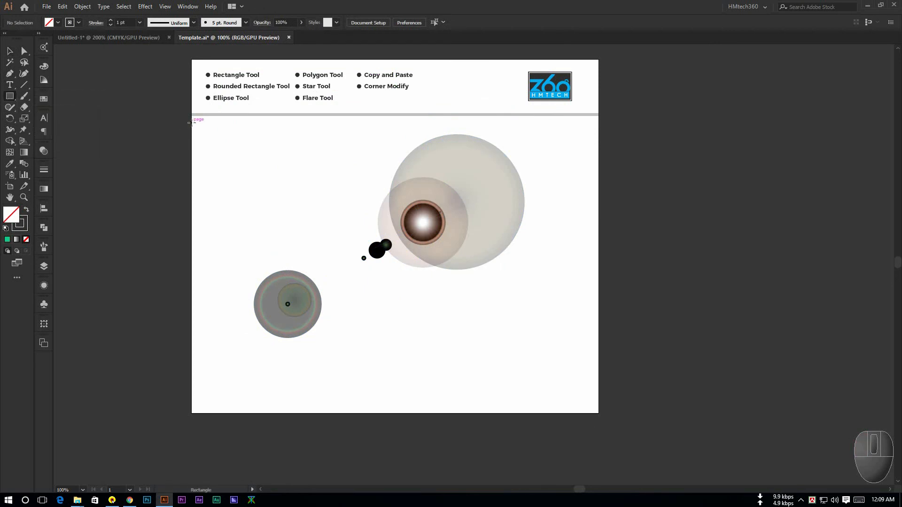
left_click_drag(191, 121, 599, 413)
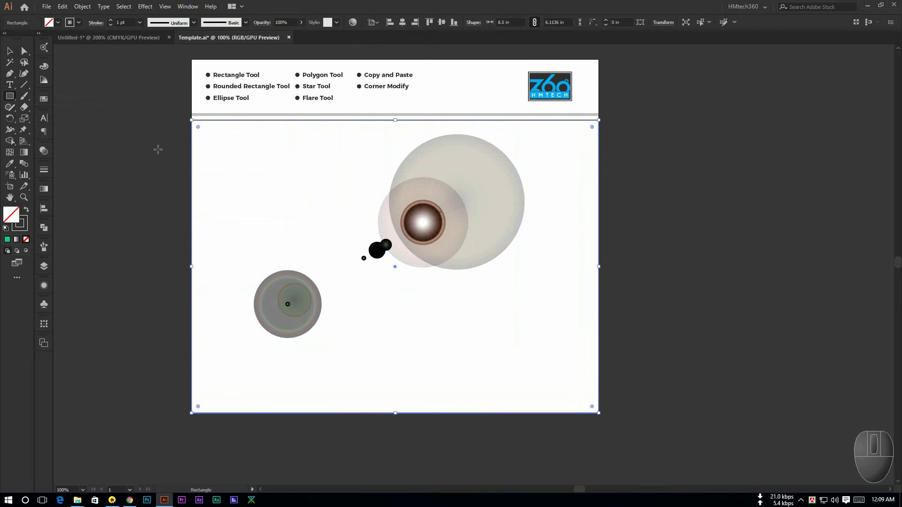
left_click(26, 211)
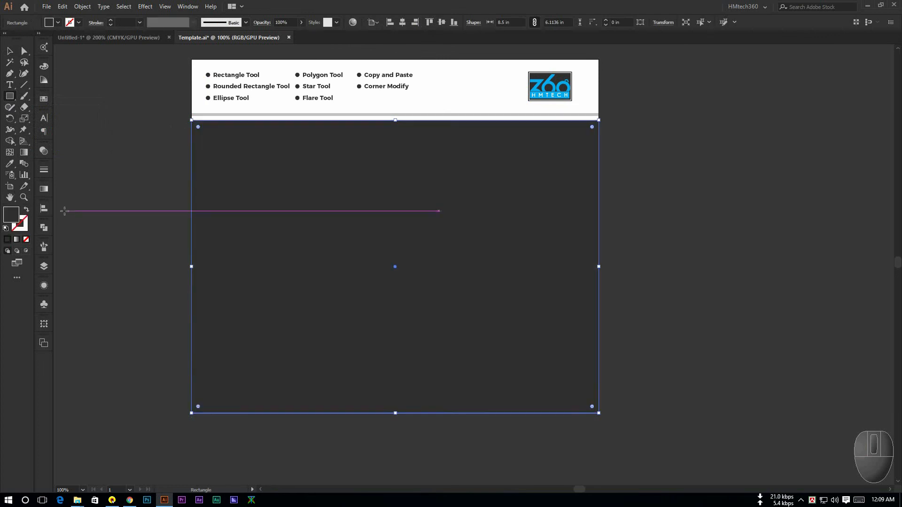
double_click(12, 216)
left_click(497, 288)
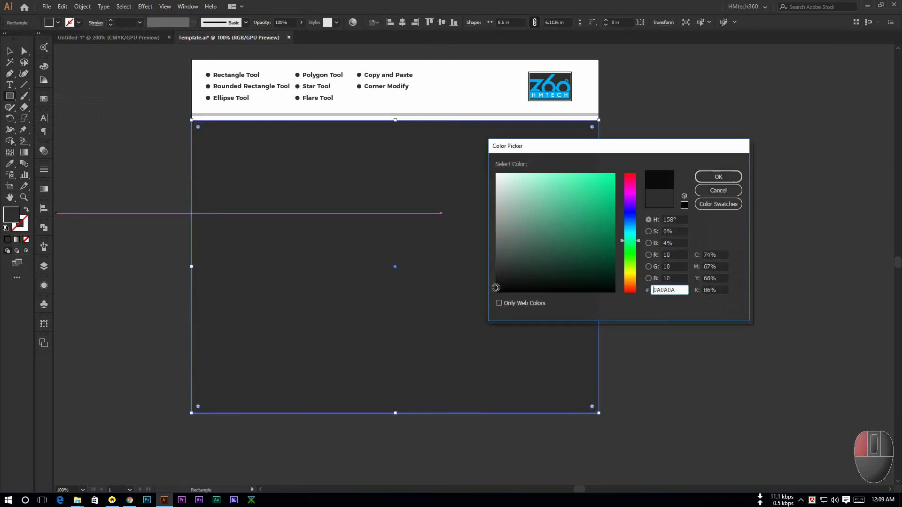
left_click(718, 176)
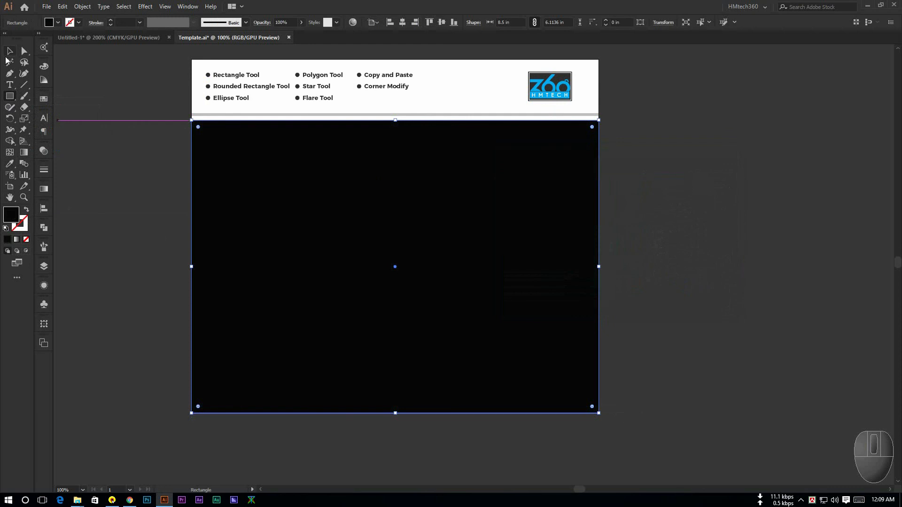
- Send the black rectangle to the back, behind the lens flare, and deselect it
left_click(10, 52)
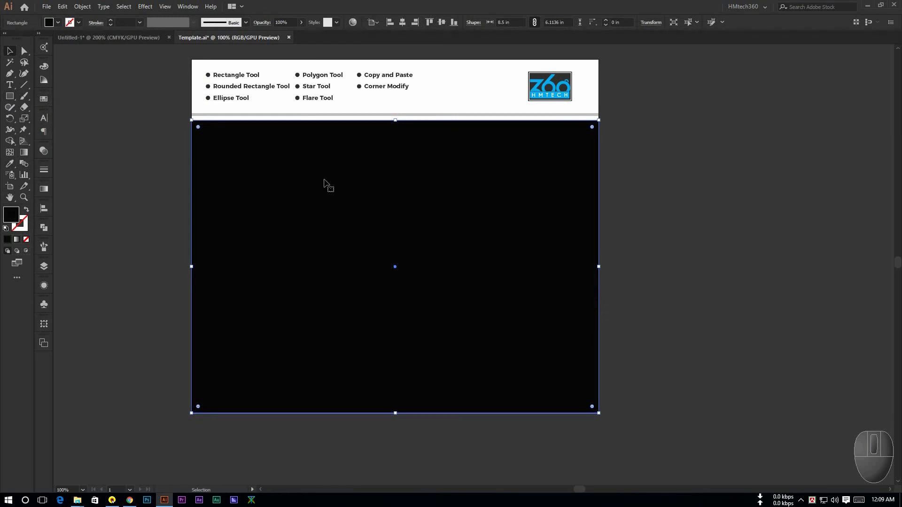
right_click(370, 224)
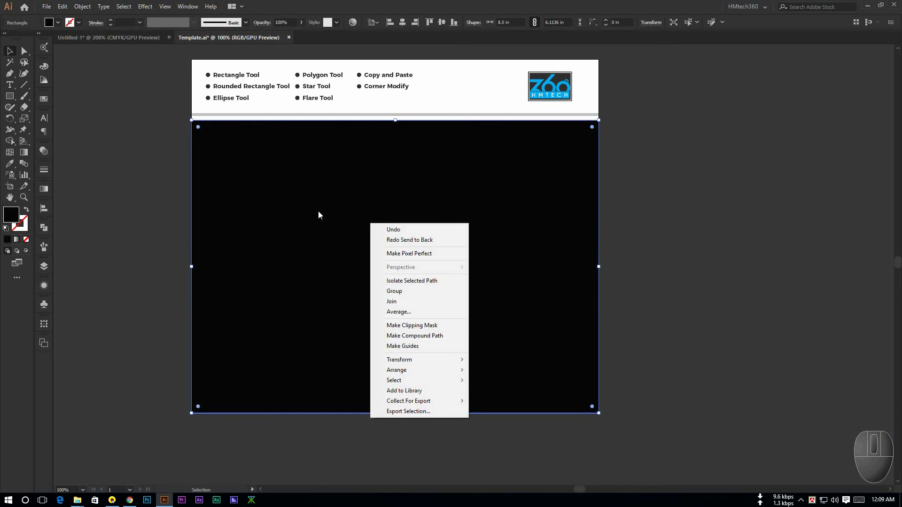
left_click(9, 52)
left_click(124, 171)
left_click(365, 202)
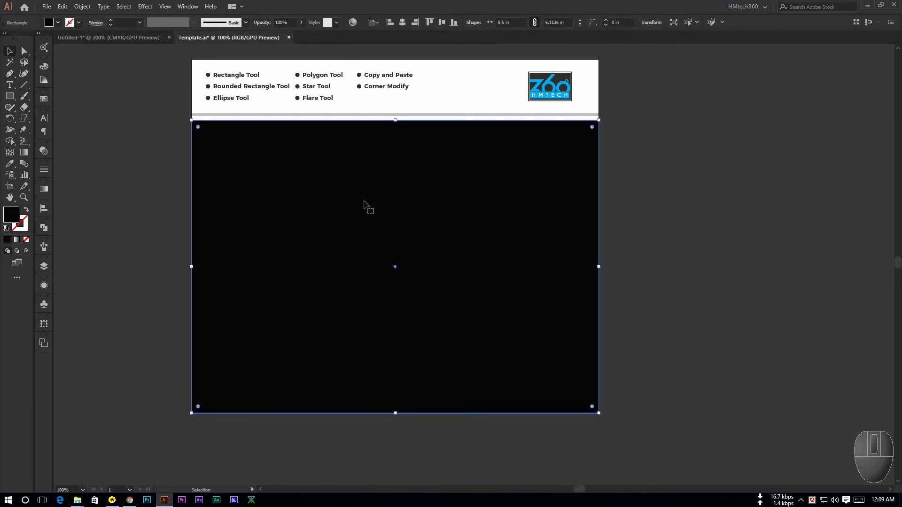
right_click(354, 196)
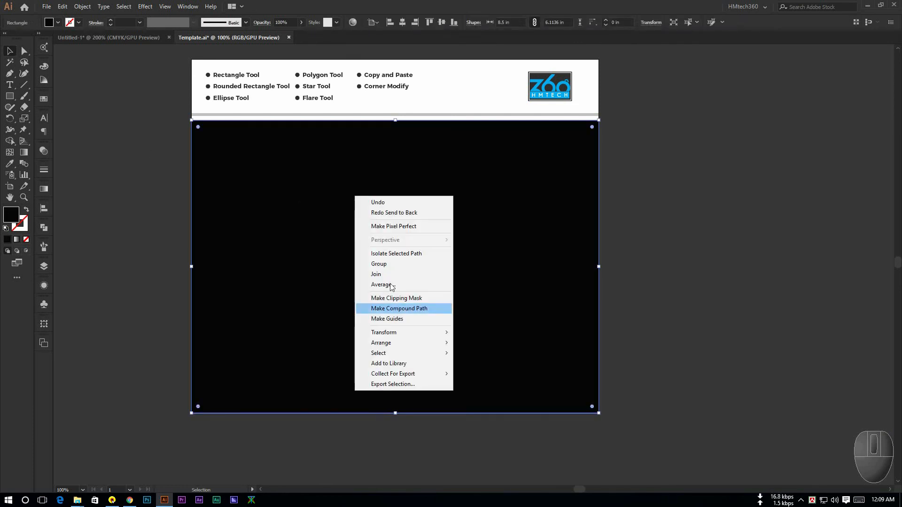
mouse_move(410, 343)
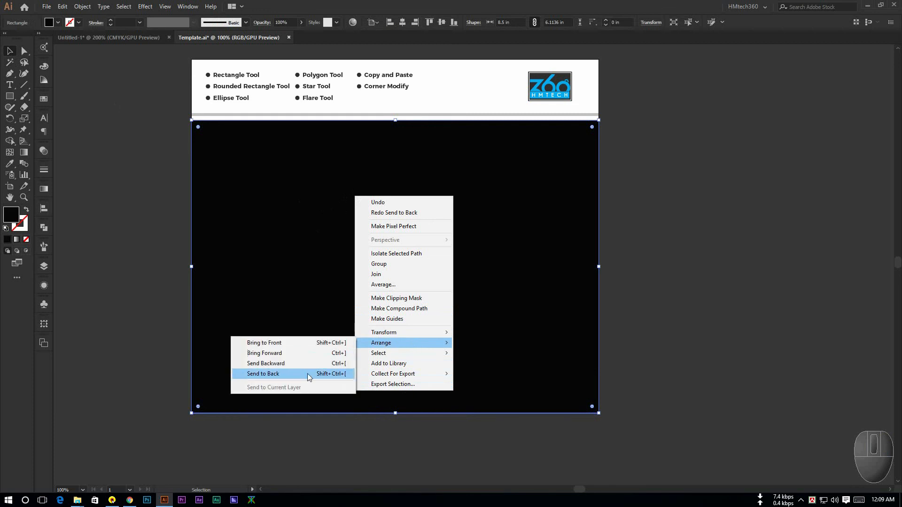
left_click(289, 373)
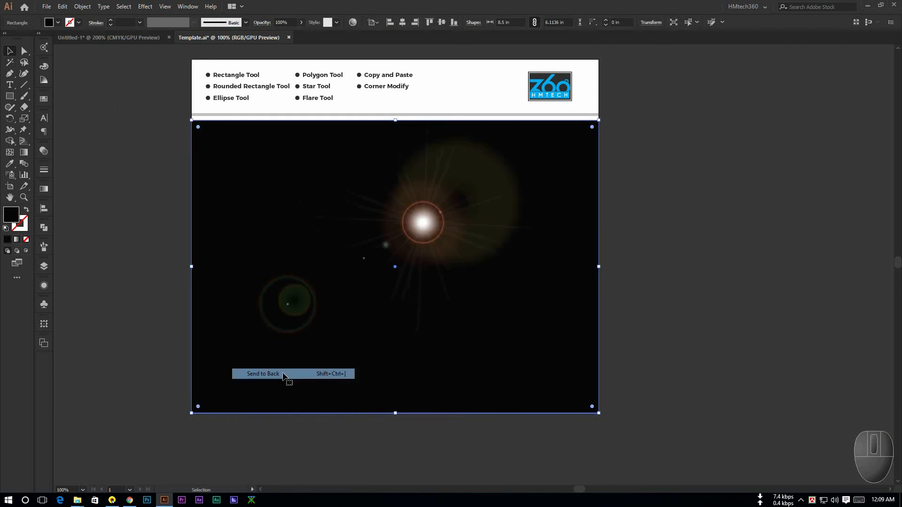
left_click(121, 317)
- Scale the lens flare down to about 3.13 by 2.53 in, place it in the upper left of the black rectangle, and deselect it
scroll(620, 266, "up", 1)
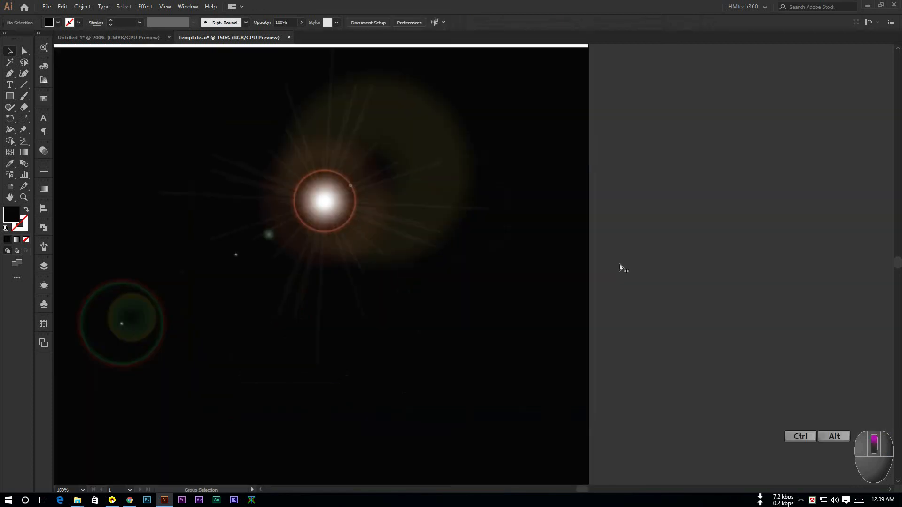
left_click_drag(364, 286, 509, 231)
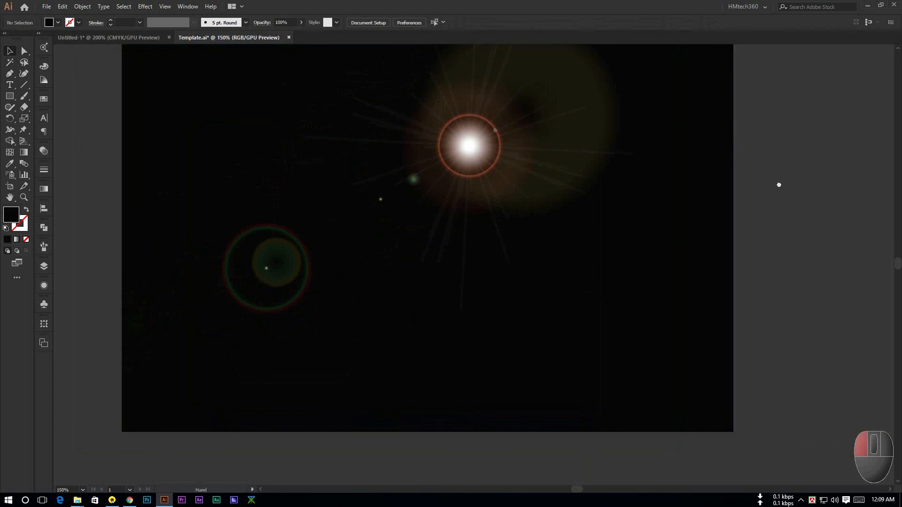
left_click_drag(779, 185, 727, 252)
left_click(536, 243)
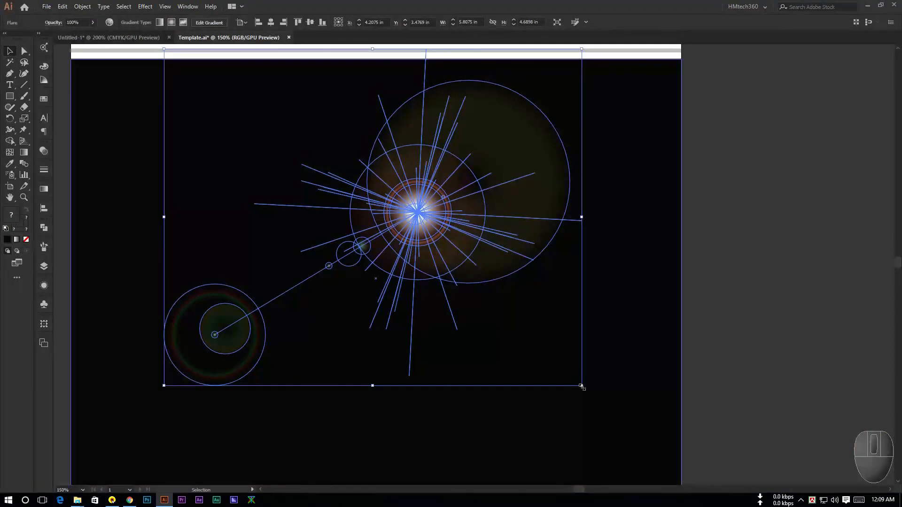
left_click_drag(581, 386, 485, 308)
left_click(813, 226)
left_click_drag(446, 211, 395, 170)
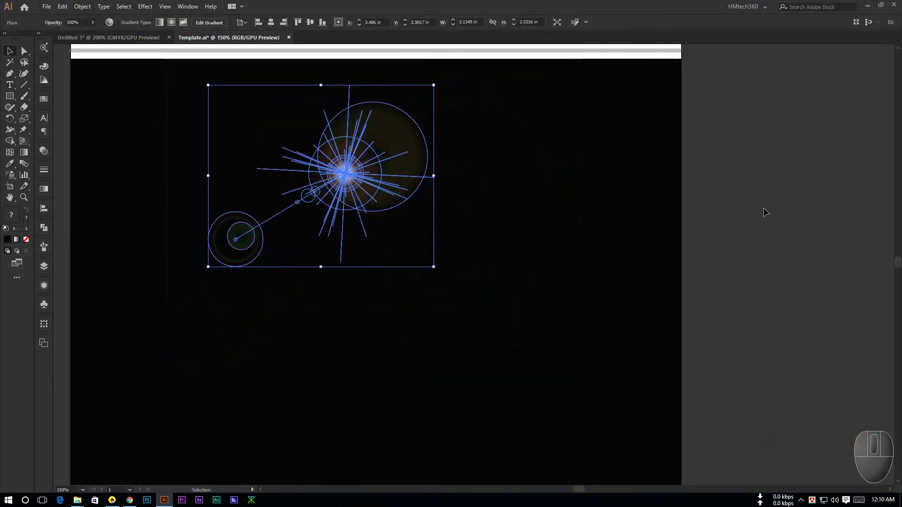
left_click(765, 213)
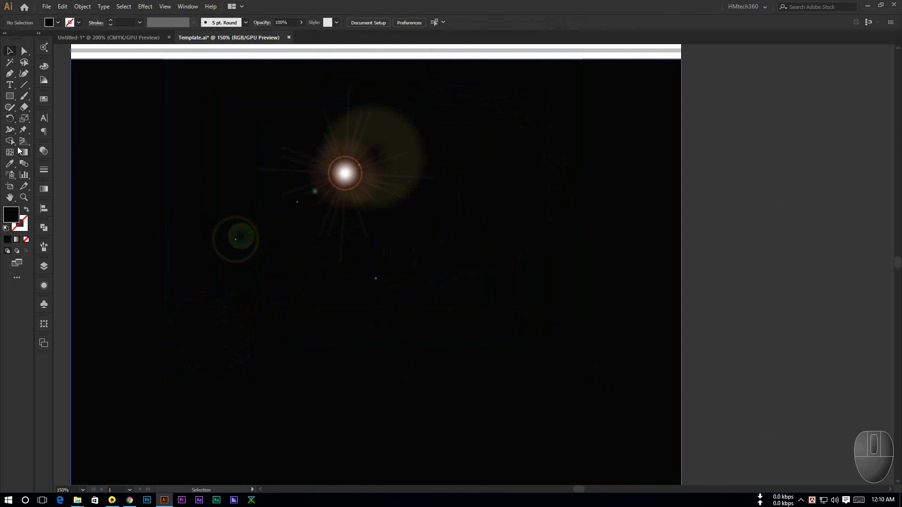
- Draw a second flare without trailing rings, about 3.49 by 3.49 in, to the right of the first one, and deselect it
left_click(9, 100)
left_click_drag(9, 101, 35, 150)
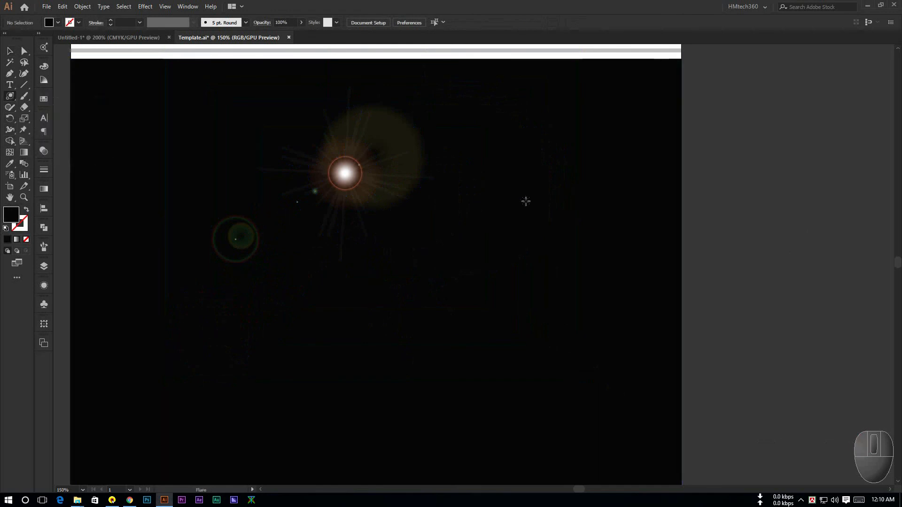
mouse_move(558, 169)
left_mouse_down()
mouse_move(583, 192)
mouse_move(576, 185)
left_mouse_up()
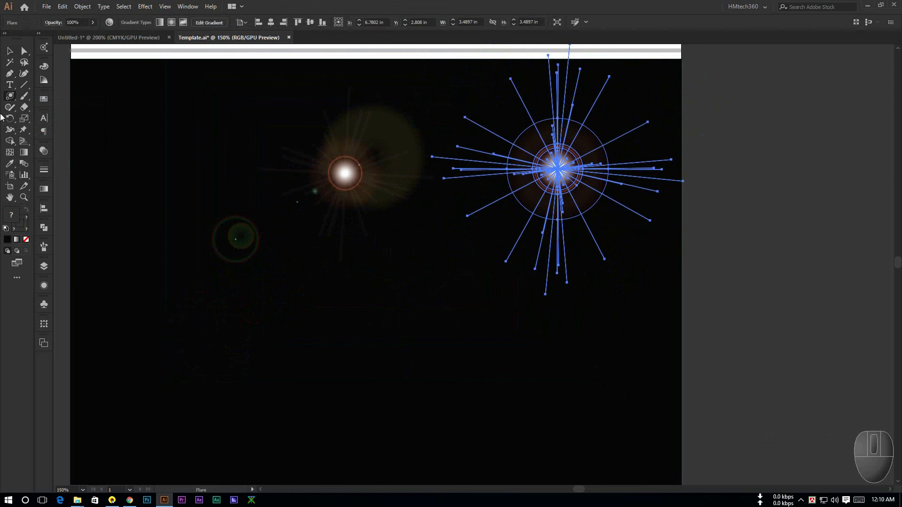
left_click_drag(394, 294, 406, 297)
key("ctrl+z")
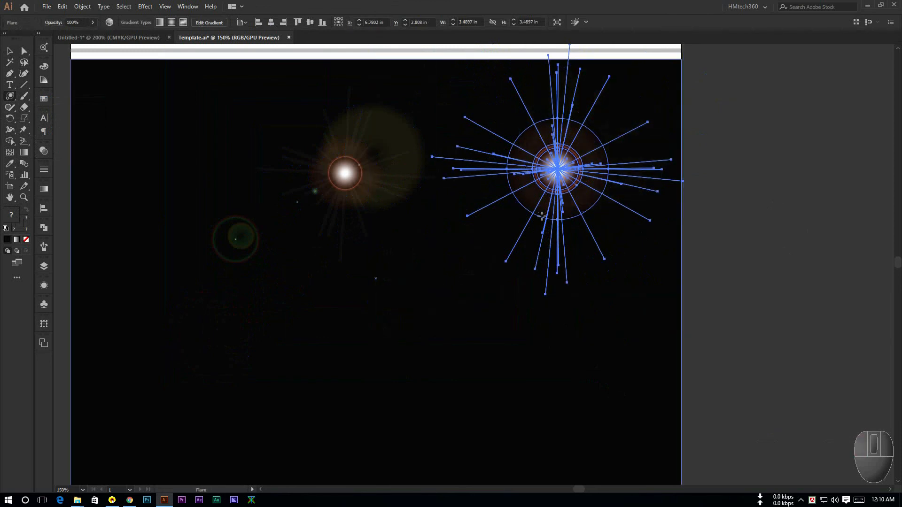
left_click(9, 50)
left_click(725, 196)
key("ctrl+1")
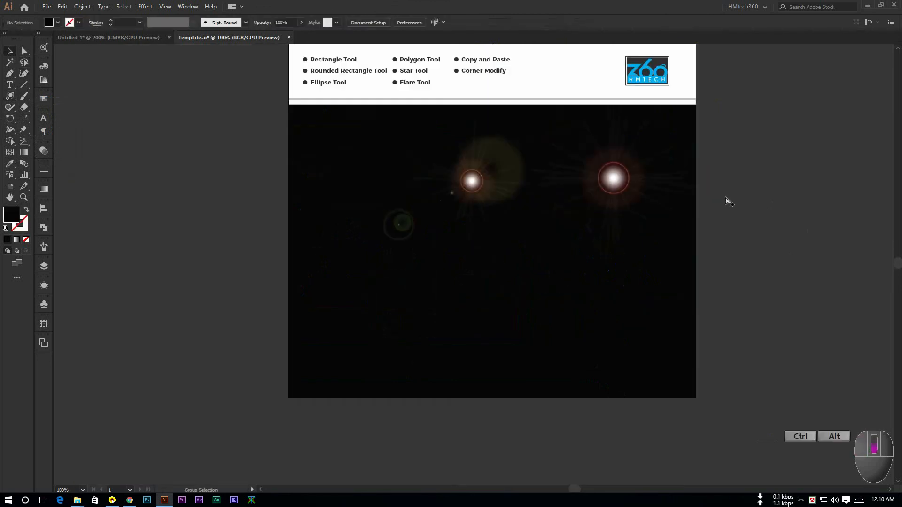
left_click_drag(739, 201, 718, 212)
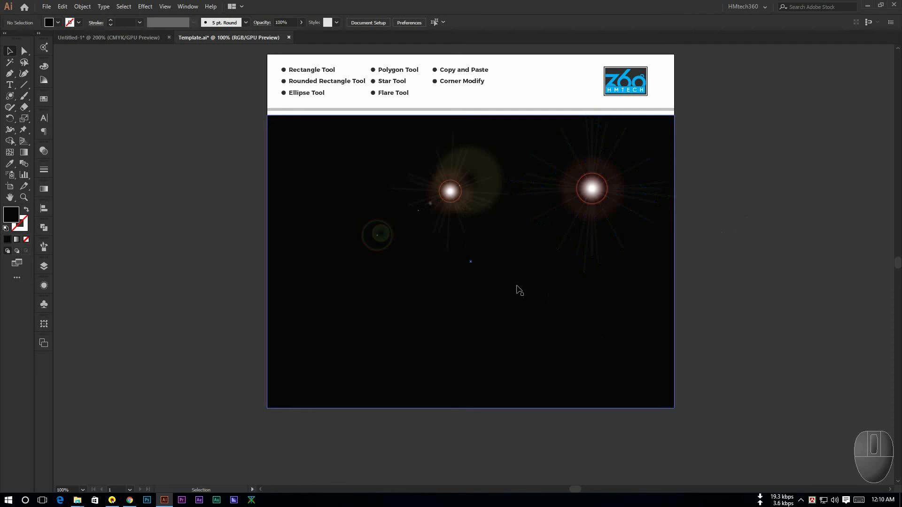
- Delete the black background rectangle and both flares from the artboard
left_click(517, 289)
key("Delete")
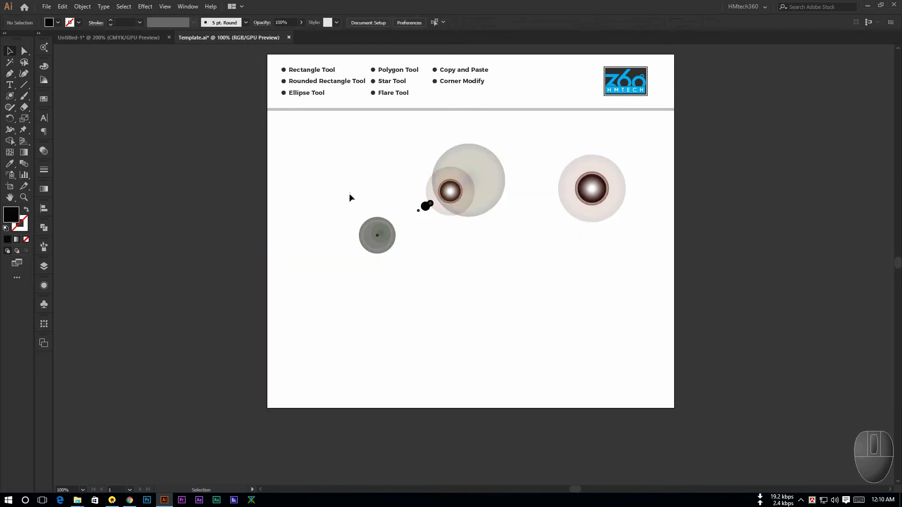
left_click_drag(357, 105, 641, 267)
key("Delete")
left_click_drag(467, 232, 441, 255)
scroll(430, 245, "up", 1)
scroll(431, 245, "down", 1)
scroll(387, 162, "up", 1)
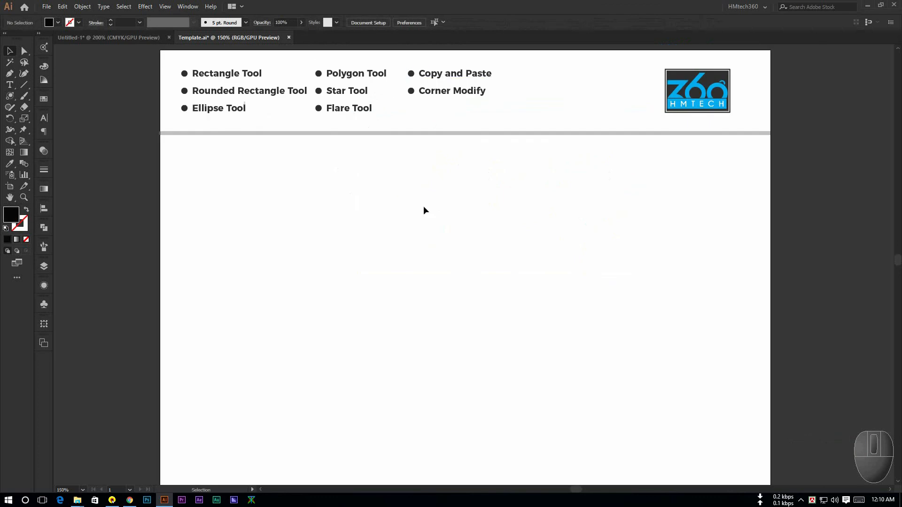
left_click_drag(423, 207, 423, 183)
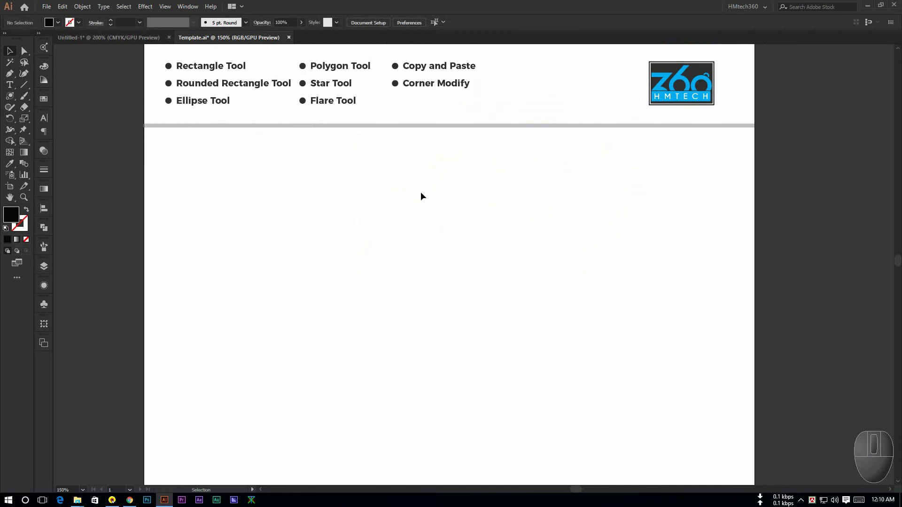
- Draw a black circle about 2.18 in across with the Ellipse tool, below the header in the artboard's left half
left_click(10, 96)
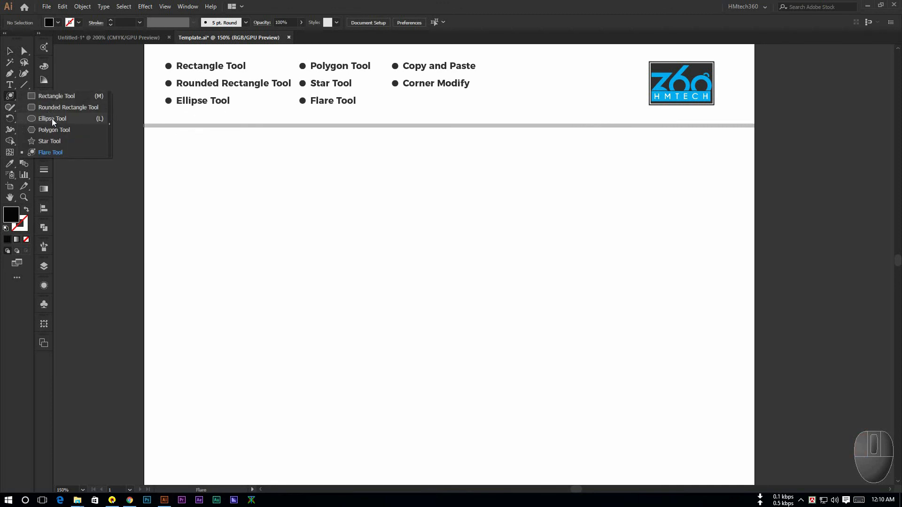
left_click(52, 119)
left_click_drag(328, 242, 406, 321)
key("v")
key("ctrl+equal")
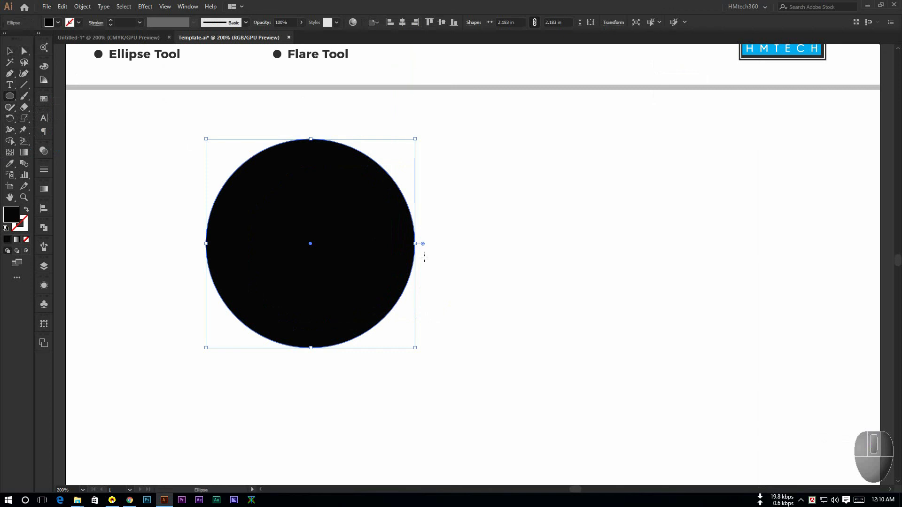
- Turn the circle into a pie shape with a wedge opening on its right, from slightly below horizontal to about 45° above, and keep it selected
left_click_drag(425, 246, 420, 305)
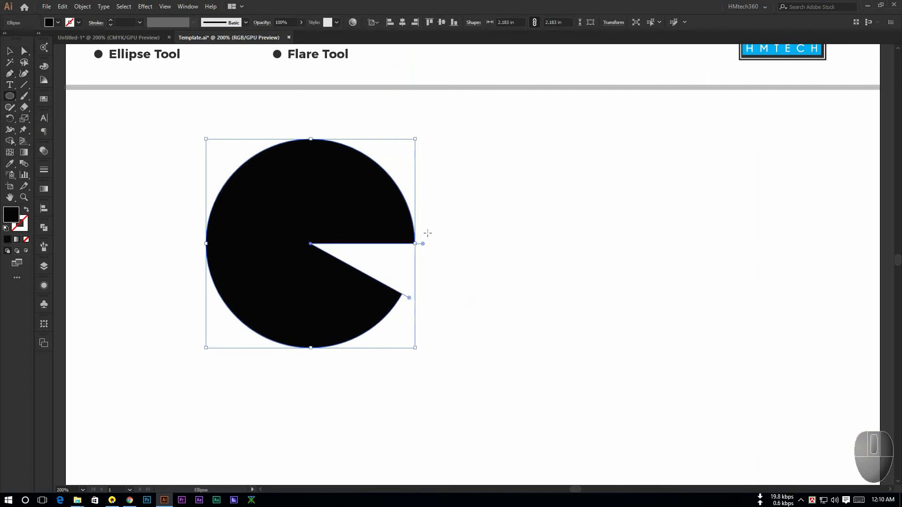
left_click_drag(421, 245, 389, 164)
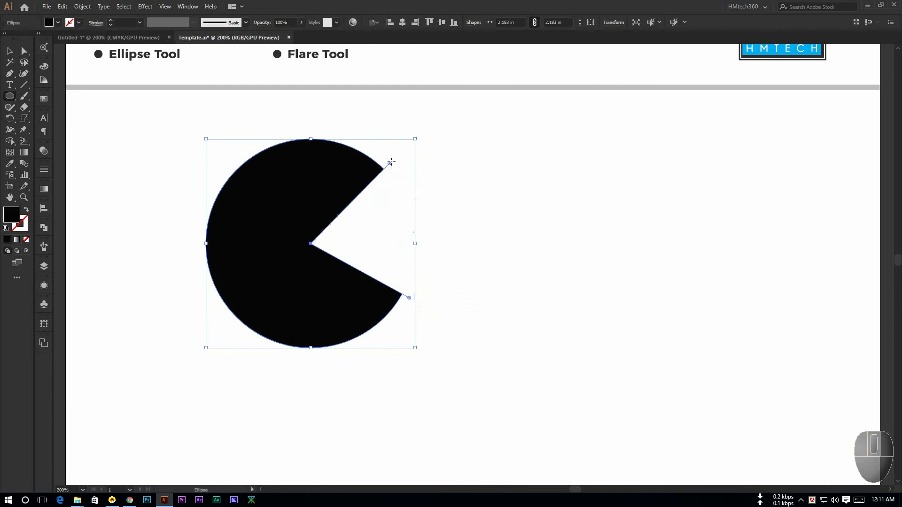
left_click_drag(411, 297, 419, 254)
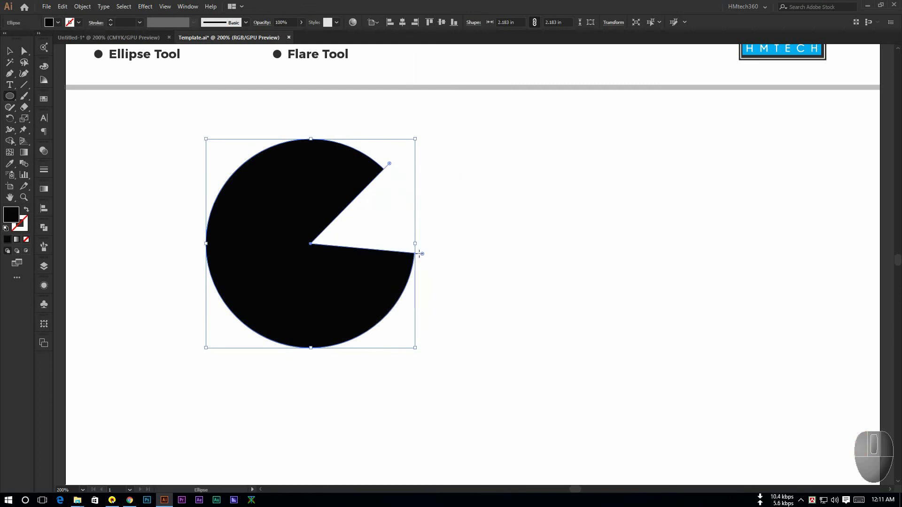
key("v")
left_click(436, 183)
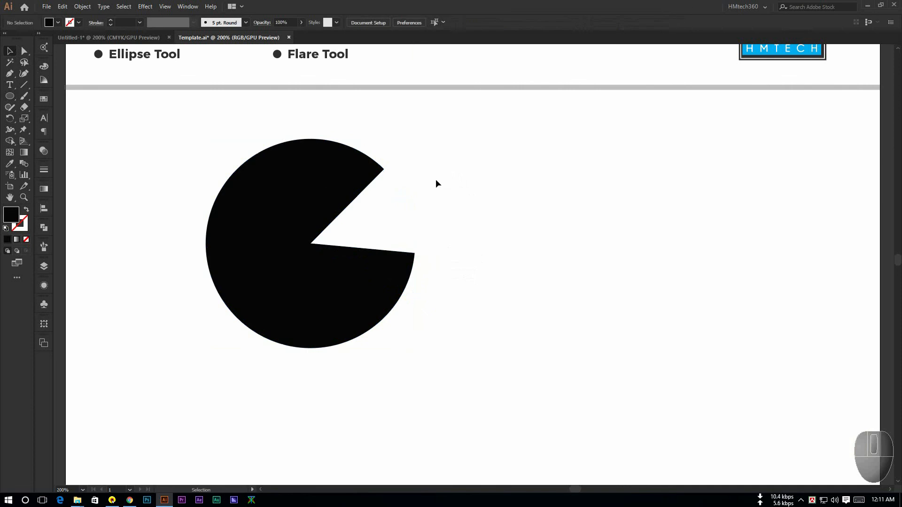
left_click_drag(415, 178, 429, 171)
left_click(343, 278)
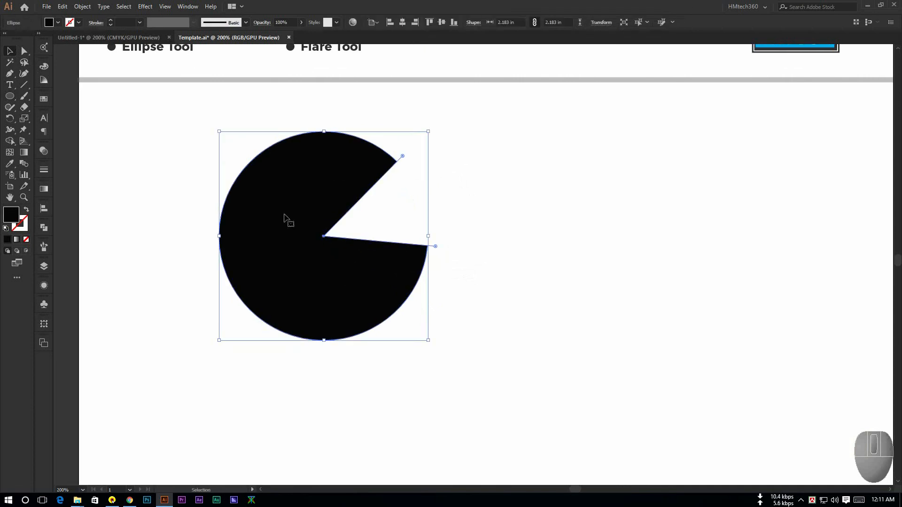
- Duplicate the black pie slightly down and to the right, and fill the copy with green 3A9B76
left_click_drag(279, 210, 299, 222)
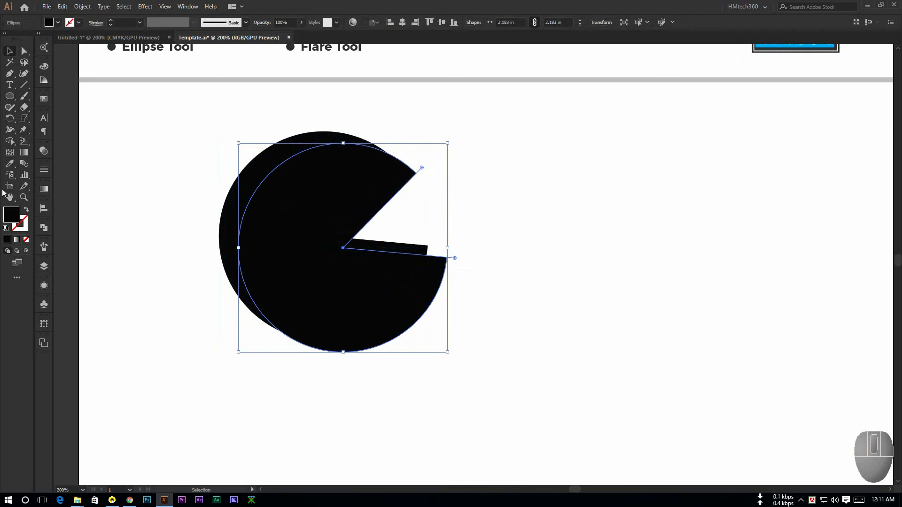
double_click(13, 219)
left_click(570, 220)
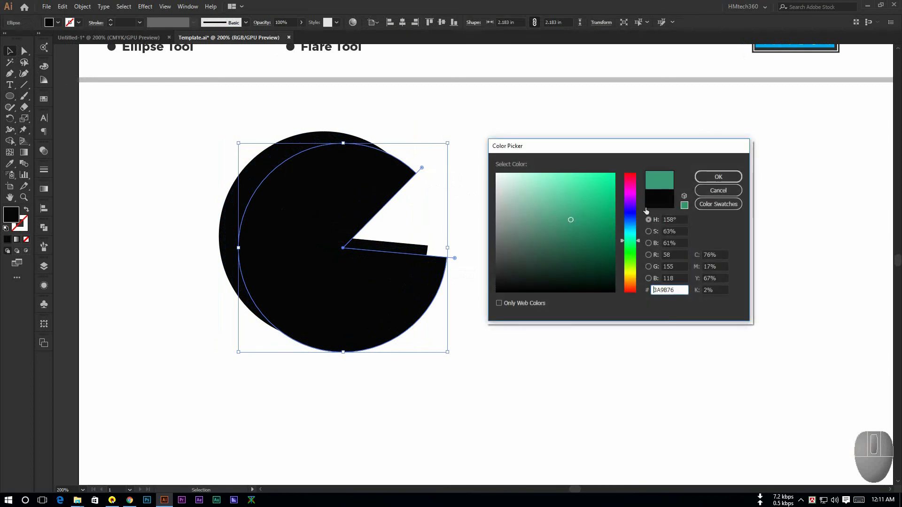
left_click(718, 177)
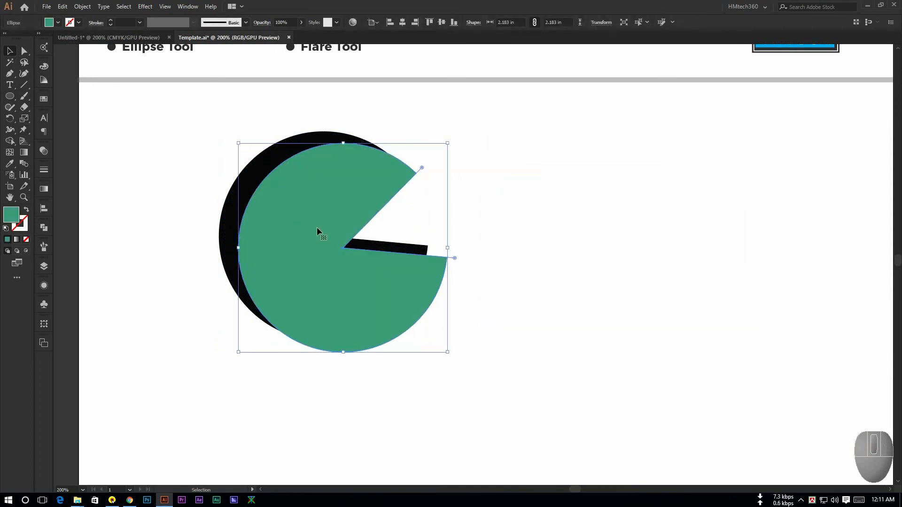
- Duplicate the green pie further down and to the right, fill the copy with a dark orange-brown, and deselect it
mouse_move(316, 227)
left_mouse_down()
mouse_move(337, 240)
mouse_move(331, 232)
left_mouse_up()
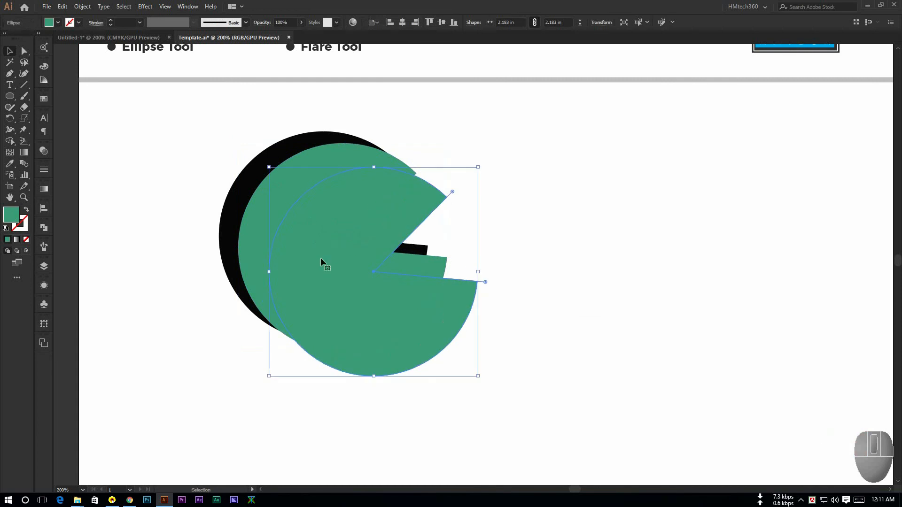
double_click(11, 215)
left_click_drag(630, 250, 634, 280)
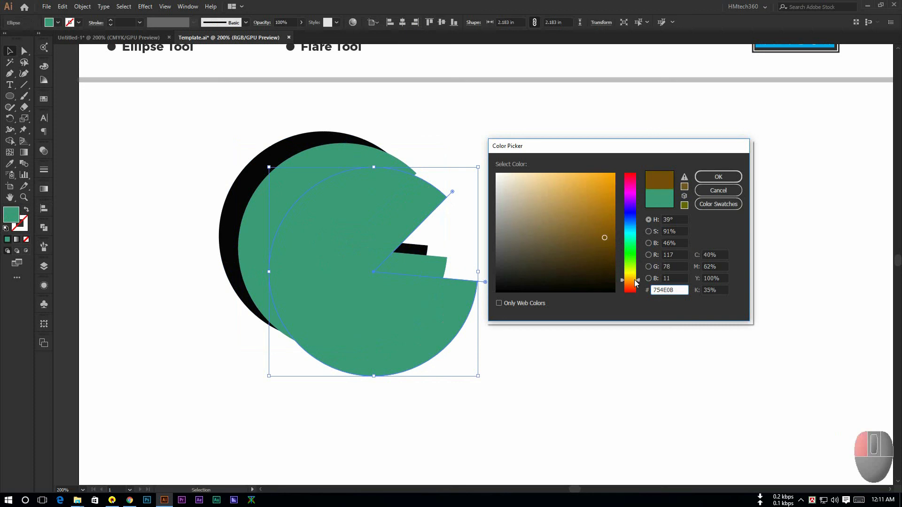
left_click(610, 213)
left_click(718, 177)
left_click(634, 157)
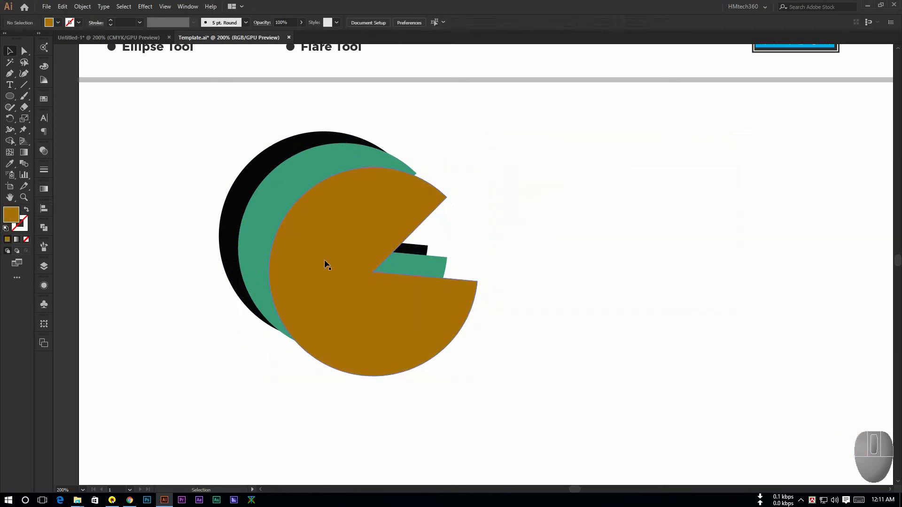
- Change the frontmost pie's fill to a brighter orange, about E5910A, and deselect it
left_click(325, 264)
double_click(10, 221)
left_click(611, 182)
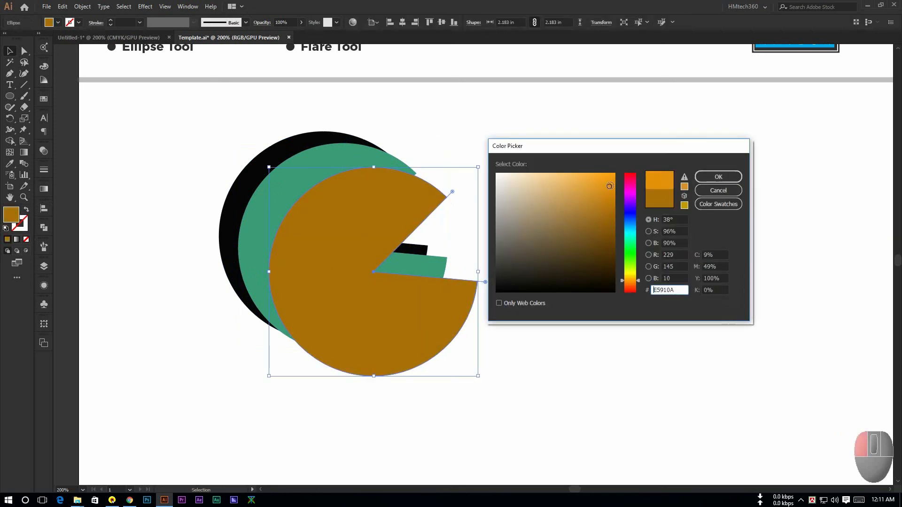
left_click(718, 177)
left_click(651, 157)
scroll(611, 188, "down", 1)
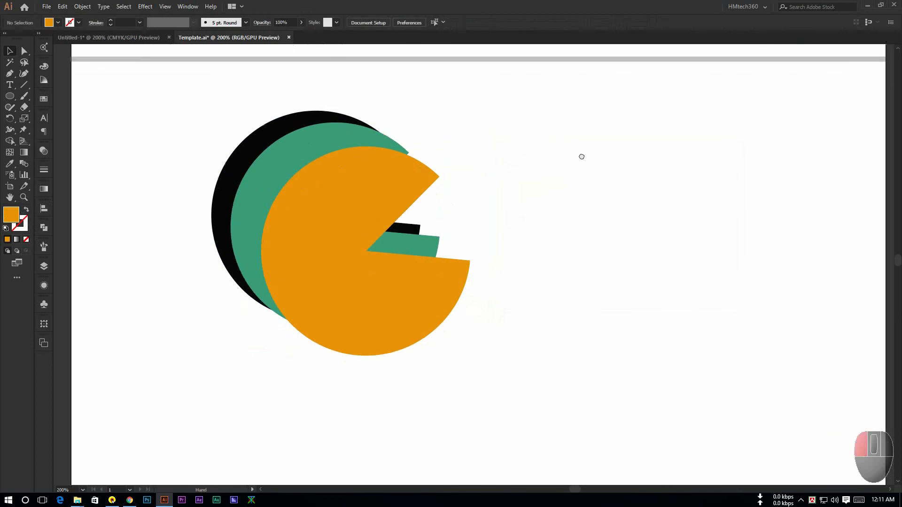
- Try duplicating the orange pie slightly down and to the right, and undo the copy
left_click(362, 281)
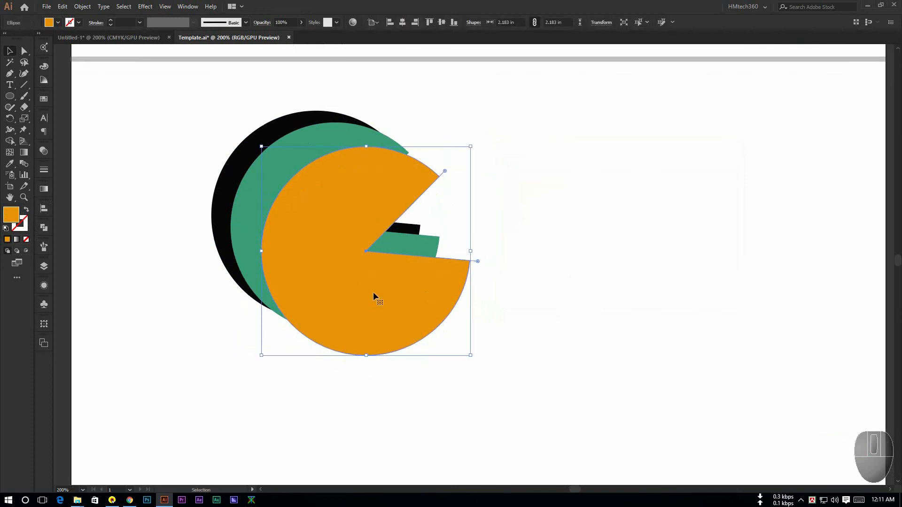
left_click(550, 291)
left_click_drag(321, 264, 345, 289)
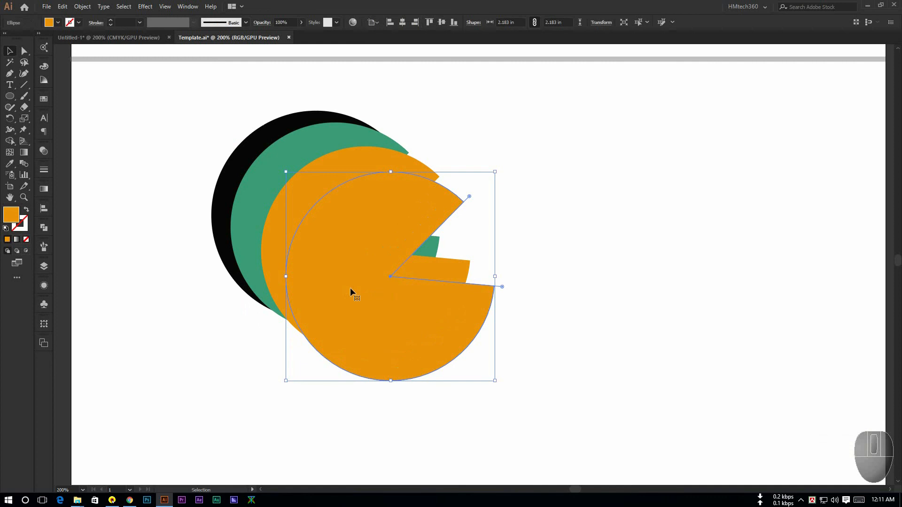
key("ctrl+z")
left_click(530, 223)
left_click_drag(484, 176, 498, 192)
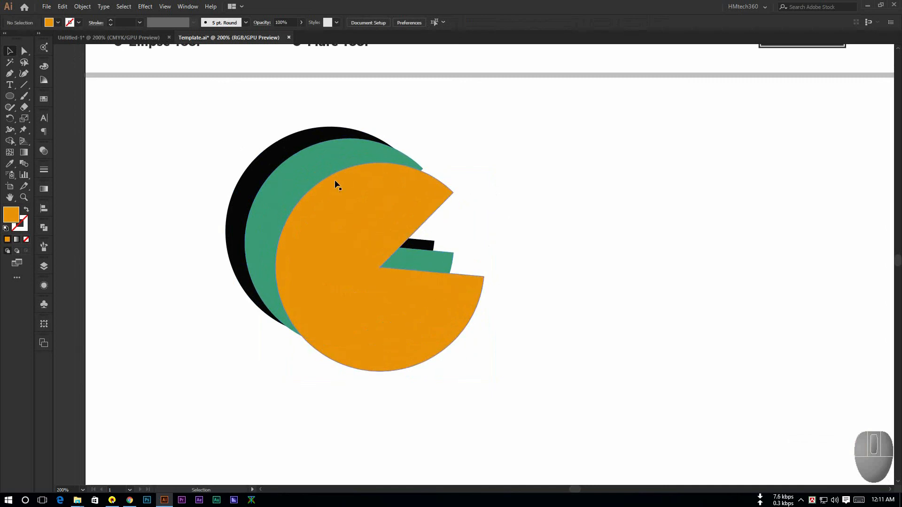
- Copy the orange pie and paste it with the regular Paste command
left_click(366, 226)
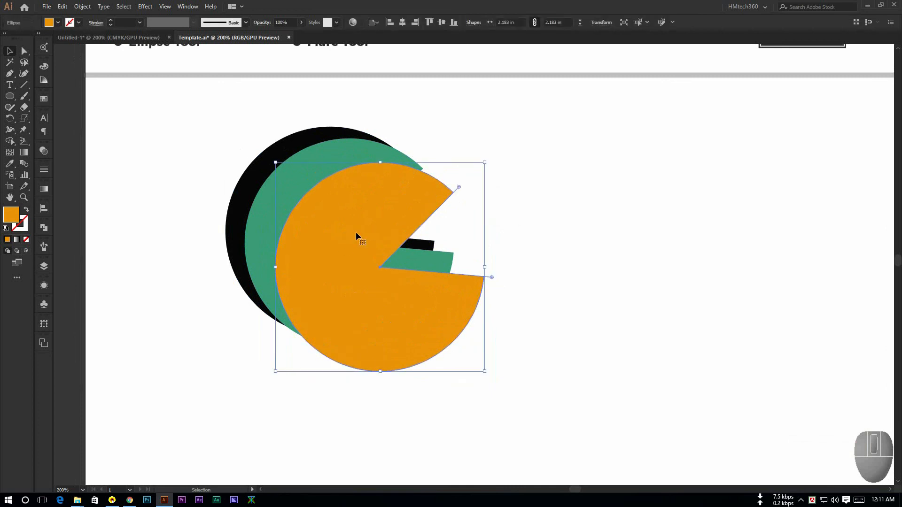
left_click(62, 7)
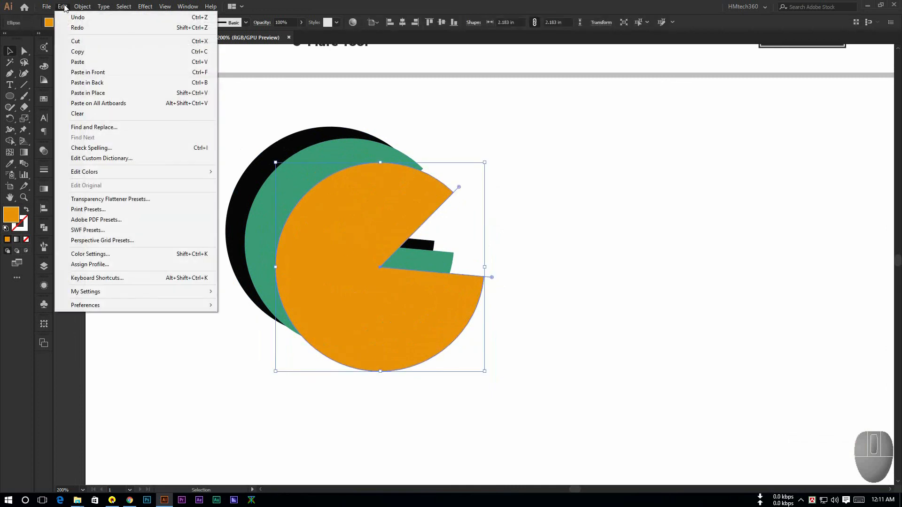
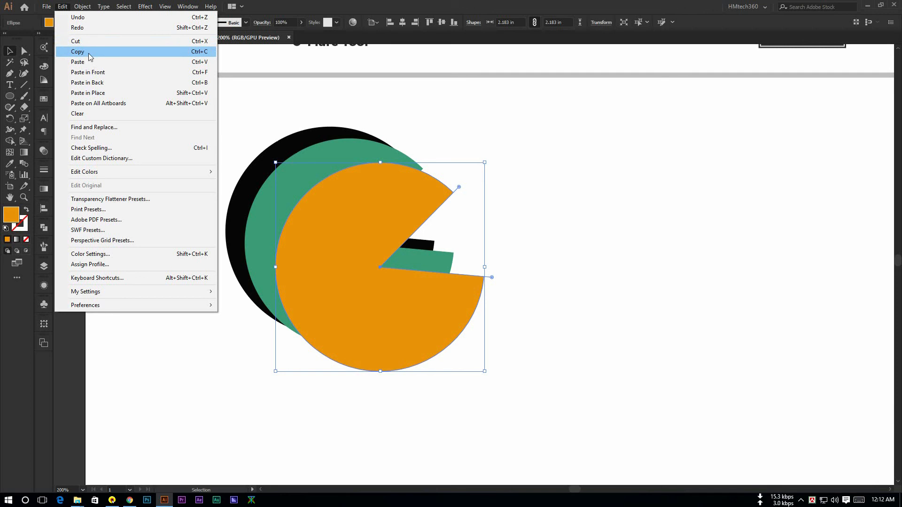
left_click(89, 52)
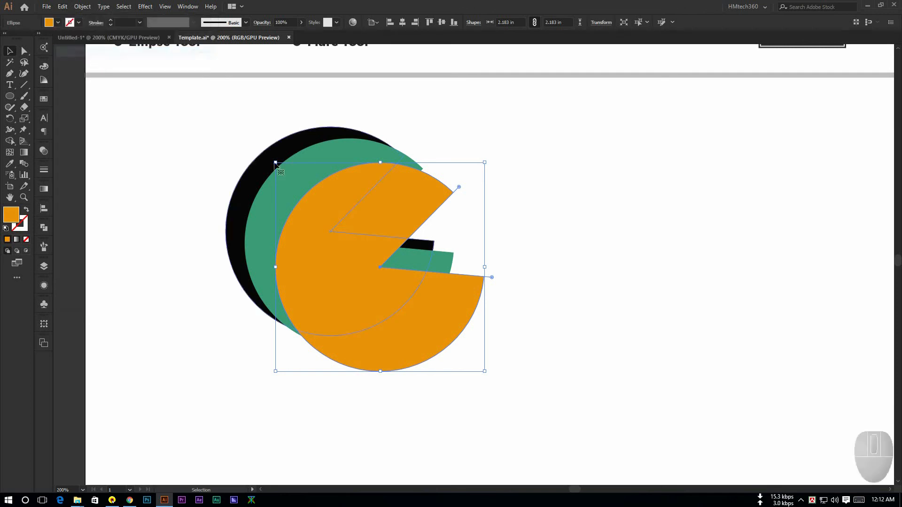
left_click(516, 194)
left_click(383, 209)
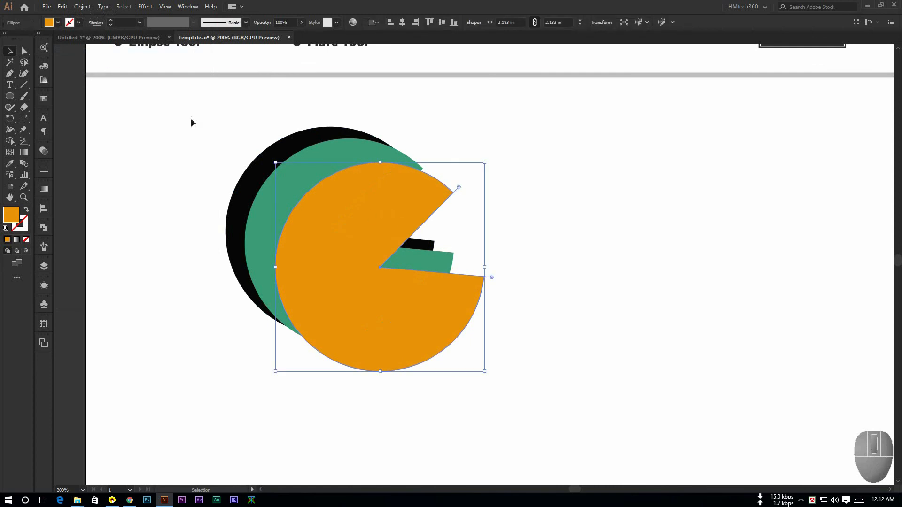
left_click(191, 119)
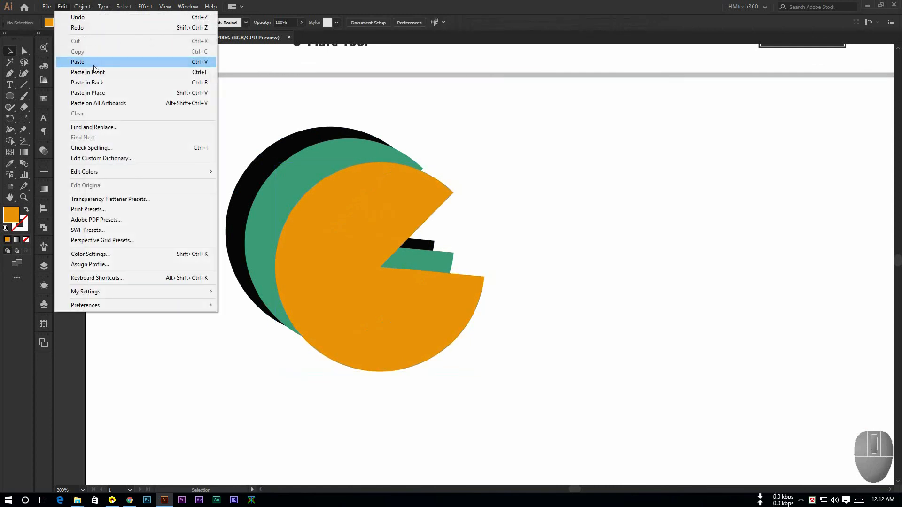
left_click(94, 66)
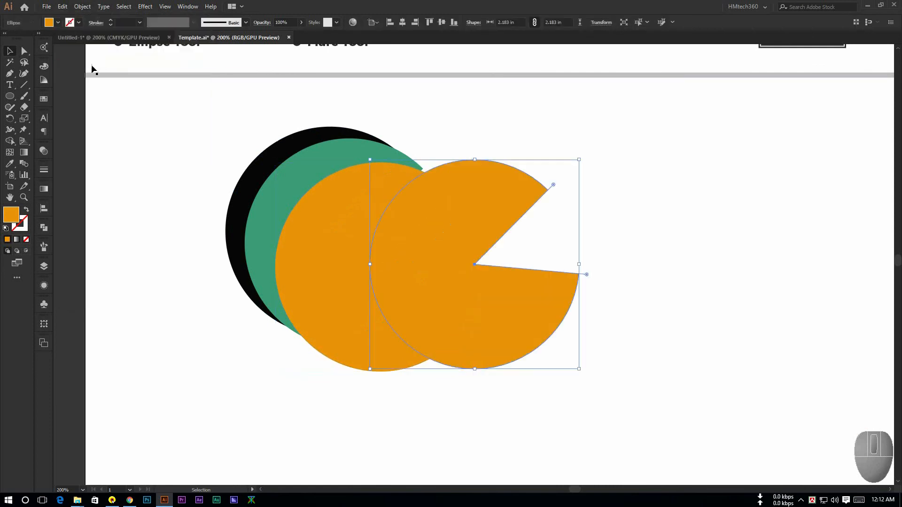
- Delete the pasted orange pie that overlaps the original on its right
left_click(62, 6)
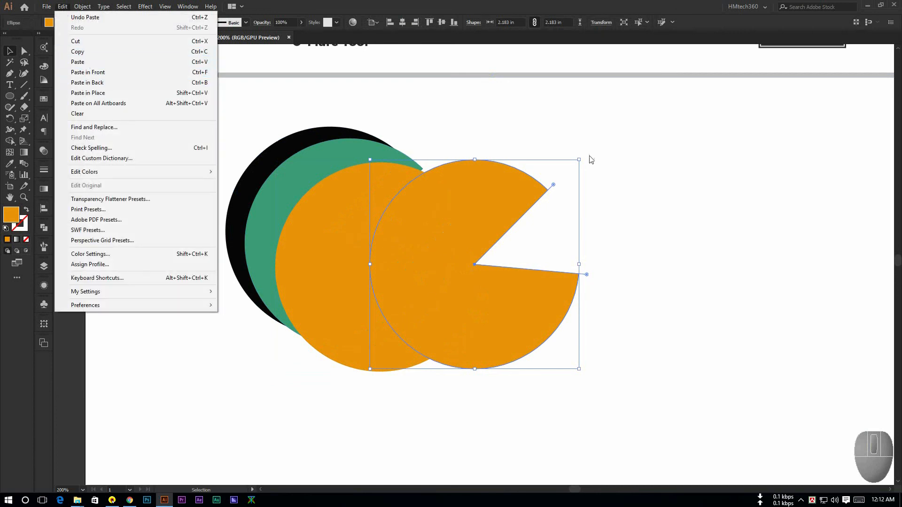
left_click(605, 157)
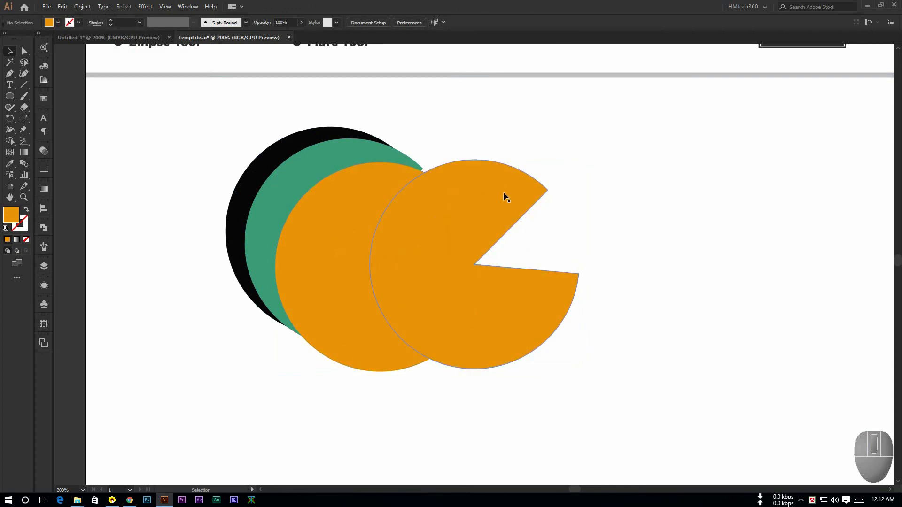
left_click(472, 199)
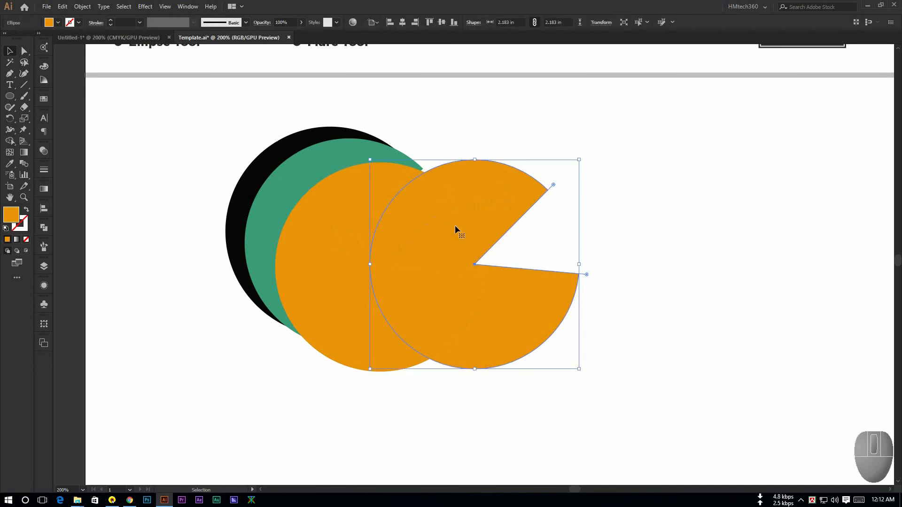
key("Delete")
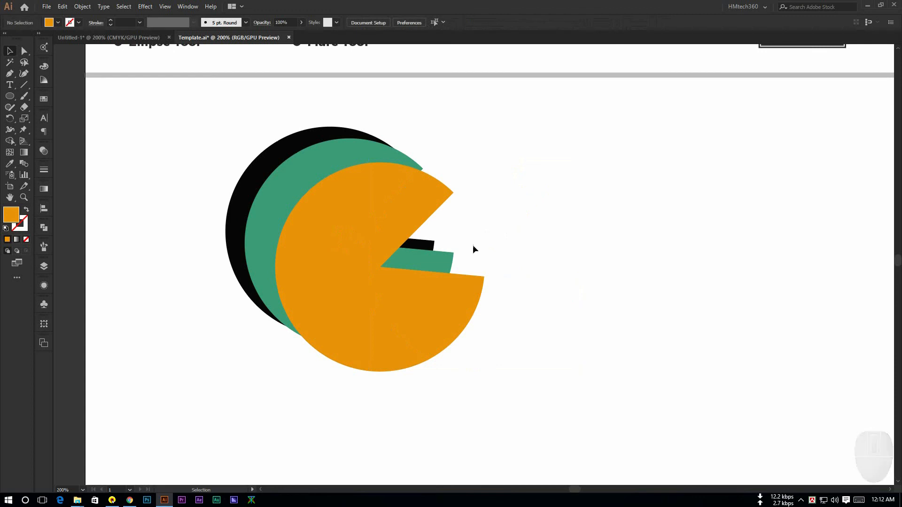
- Cut the orange pie, restore it at its original position with Paste in Front, and deselect it
left_click(356, 222)
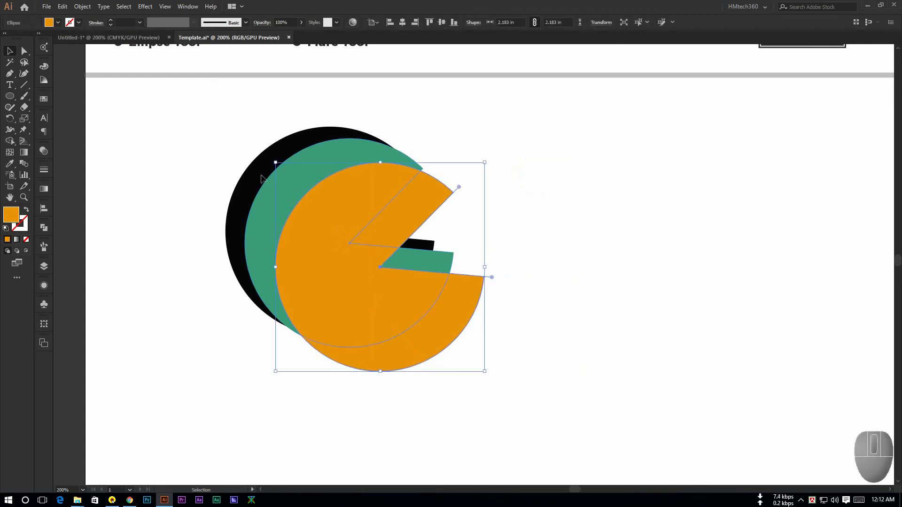
left_click(62, 7)
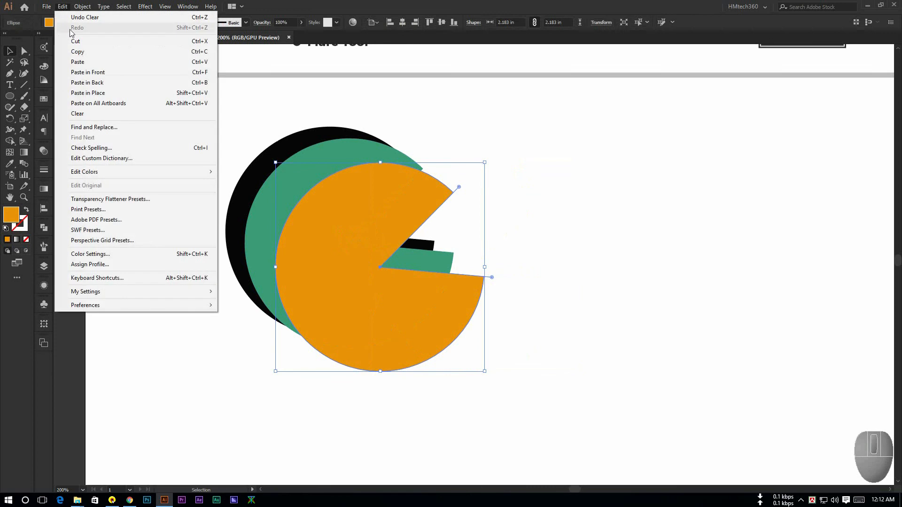
left_click(94, 41)
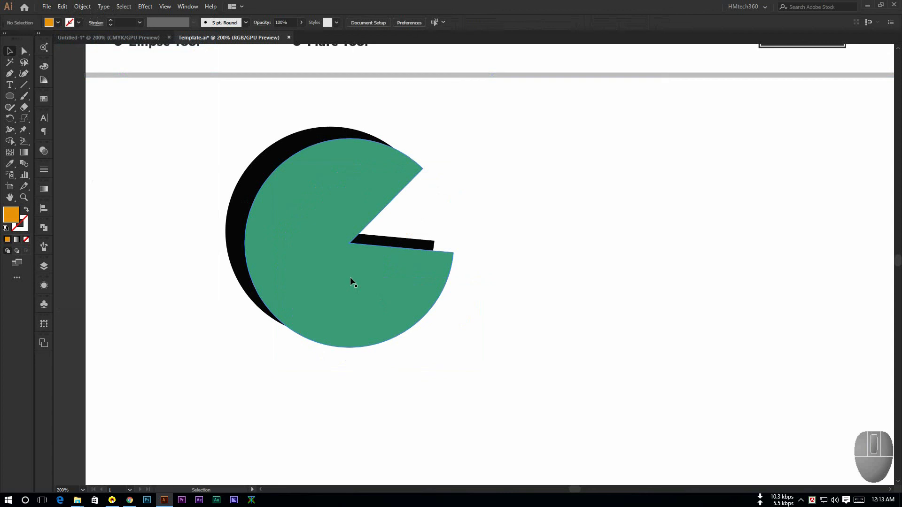
left_click(63, 7)
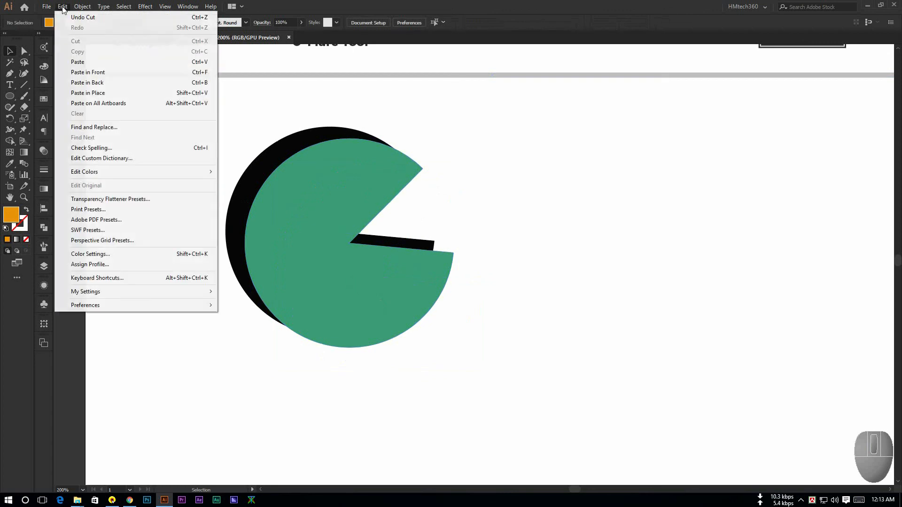
left_click(106, 72)
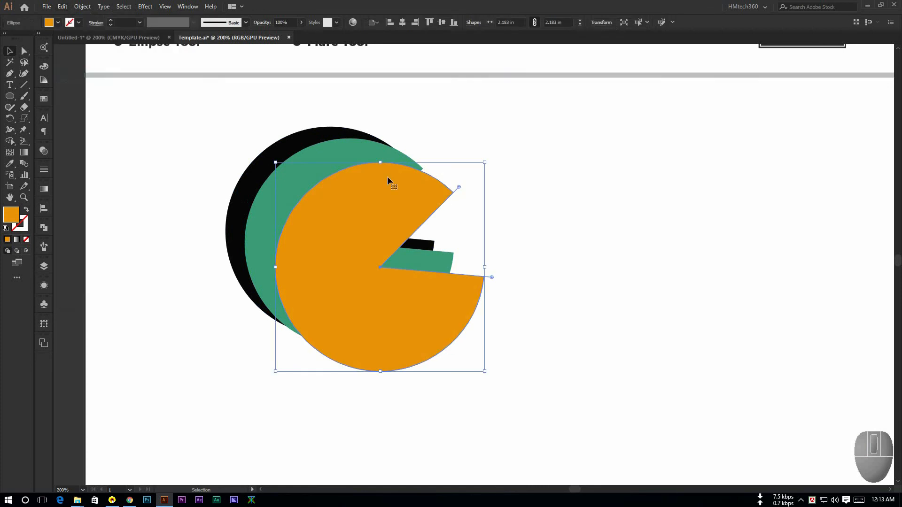
left_click(443, 128)
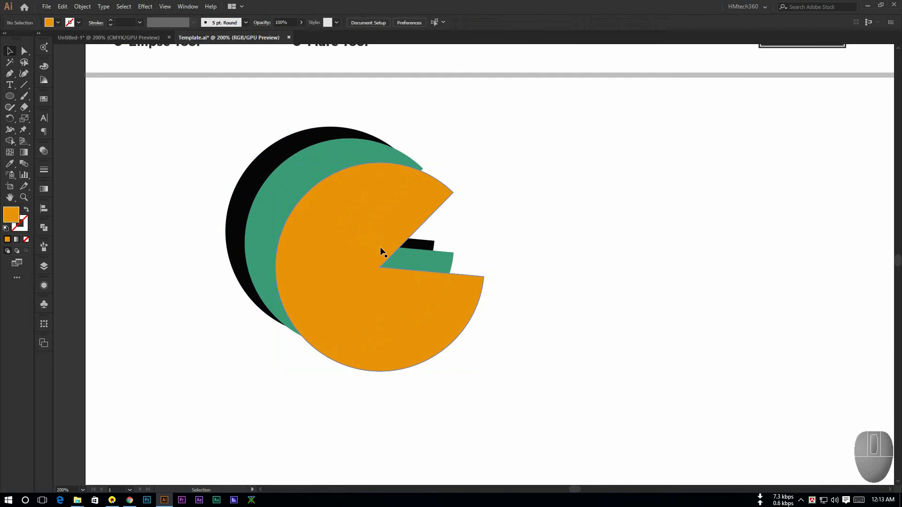
- Cut the black pie from behind the other two, bring it back above them with Paste in Front, and leave it selected
left_click(262, 155)
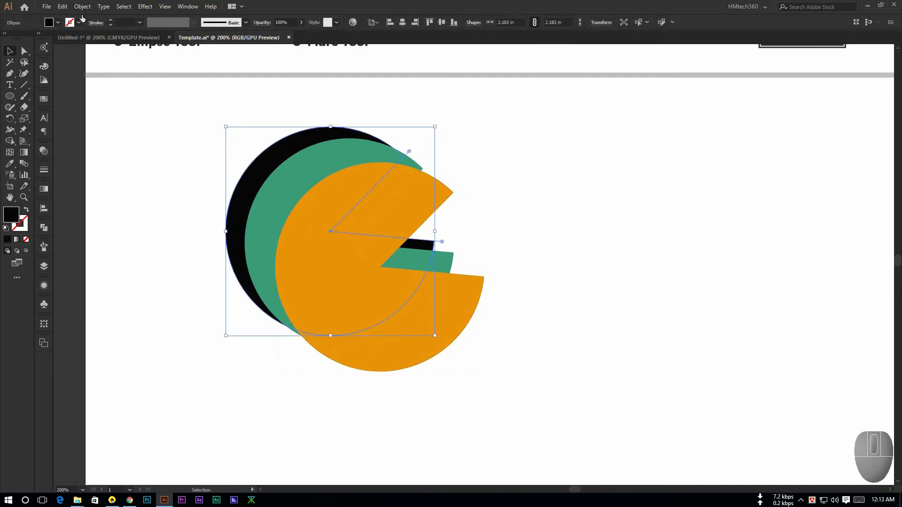
left_click(174, 137)
left_click(260, 163)
left_click(83, 6)
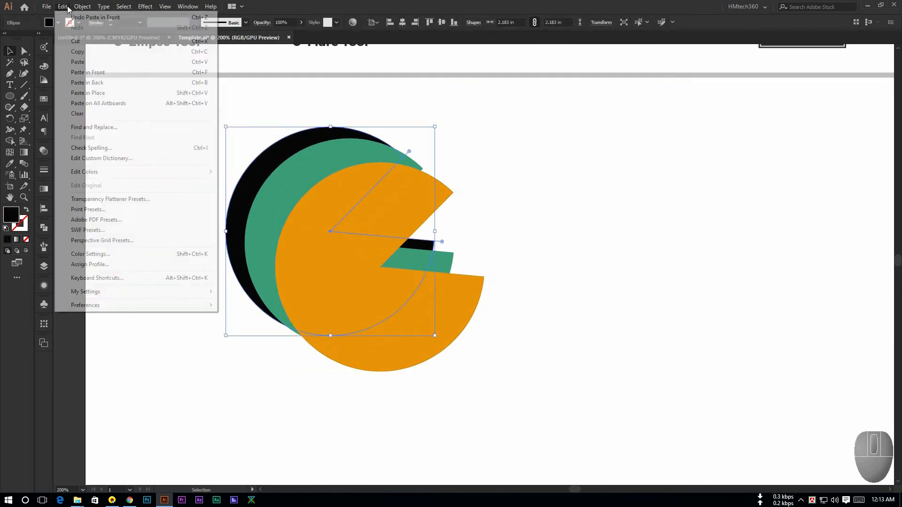
left_click(81, 6)
left_click(81, 7)
mouse_move(63, 7)
left_click(98, 42)
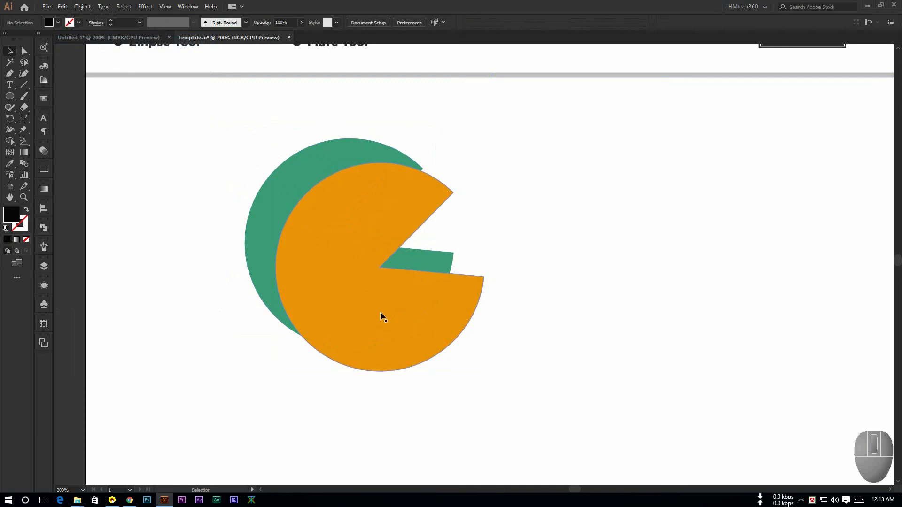
left_click(62, 6)
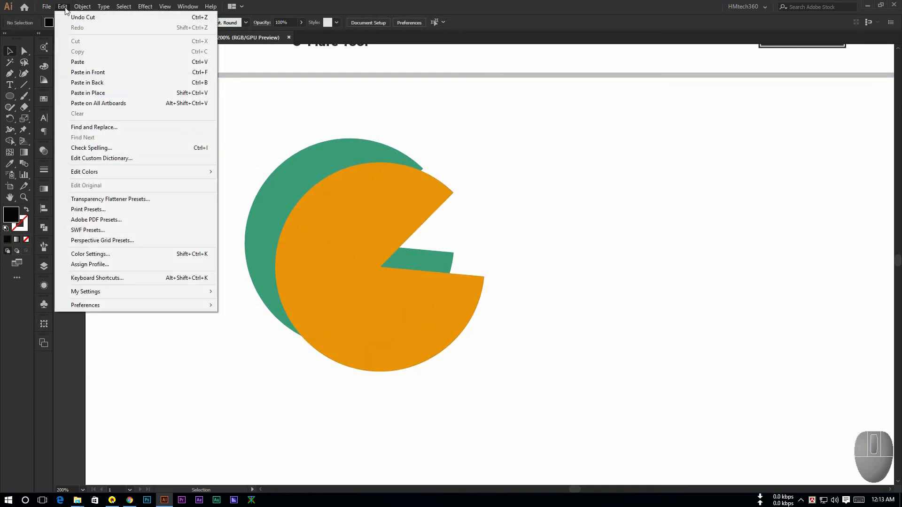
left_click(114, 74)
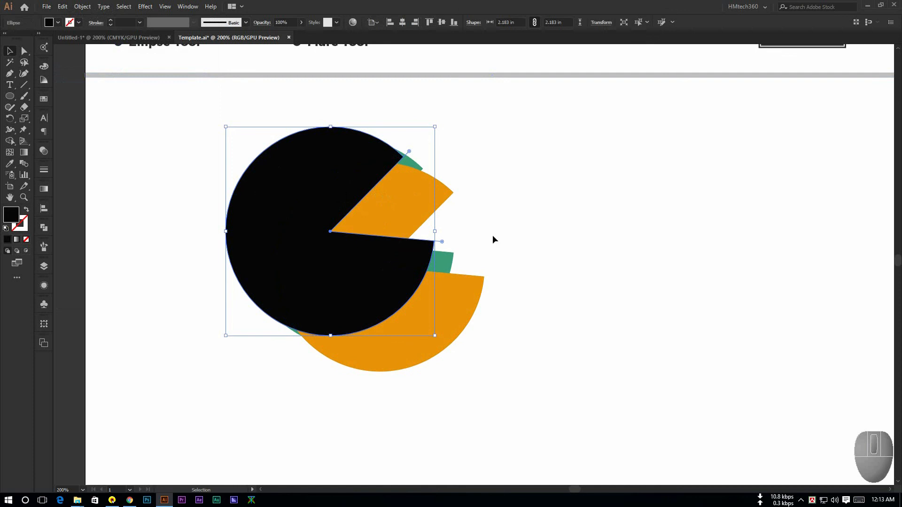
left_click(511, 230)
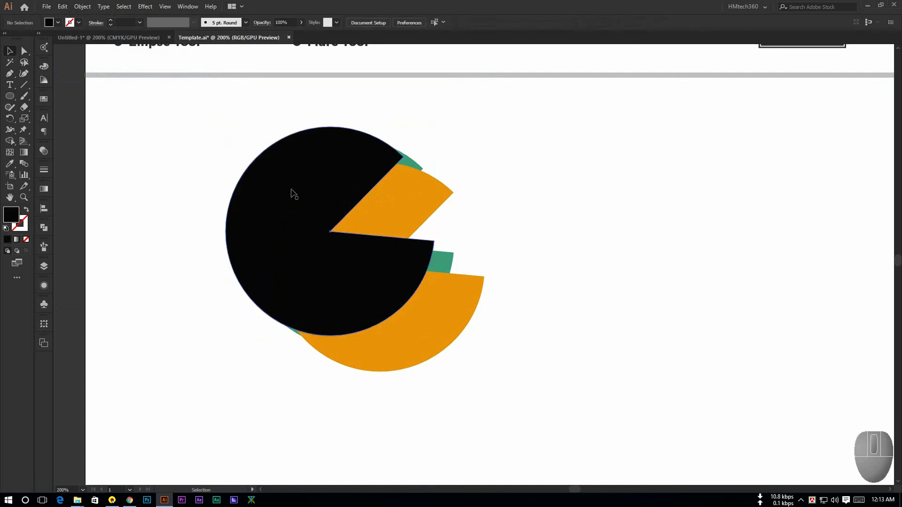
left_click(317, 203)
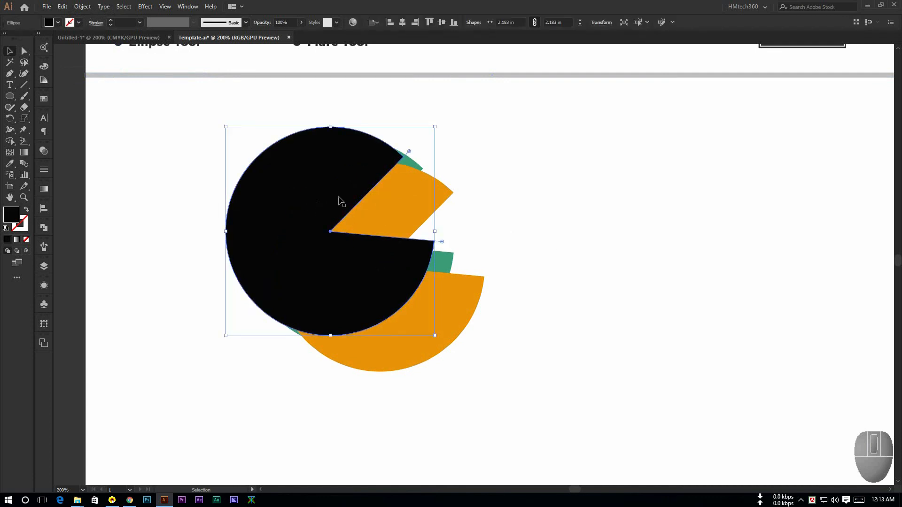
- Cut the black pie, return it behind the green and orange pies with Paste in Back, and deselect it
left_click(485, 195)
left_click(325, 188)
key("ctrl+x")
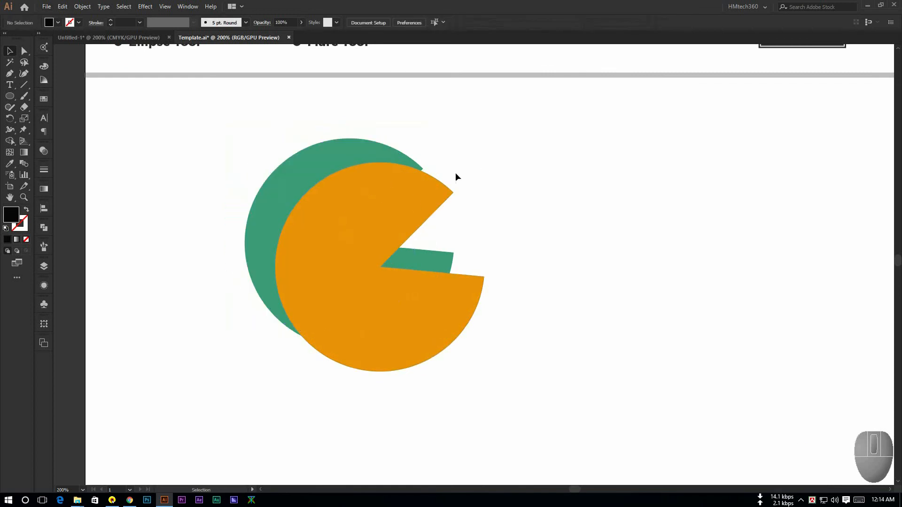
left_click(62, 7)
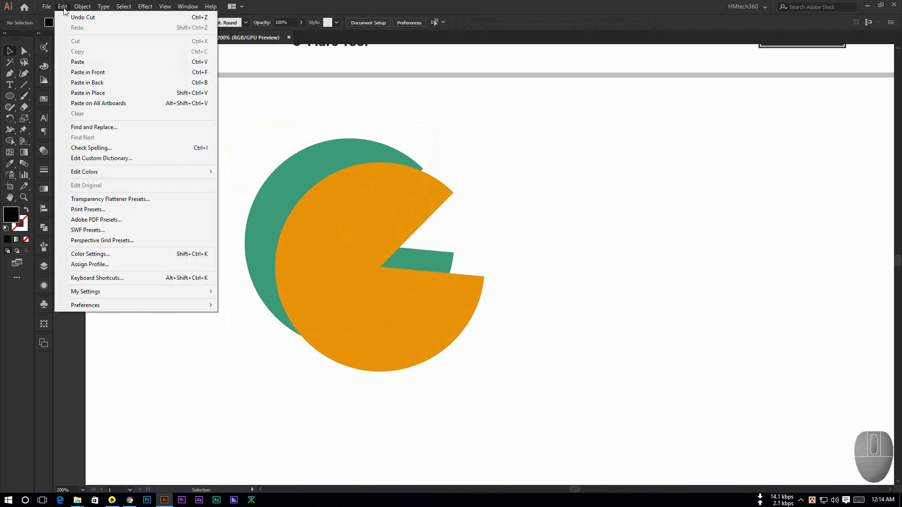
left_click(106, 83)
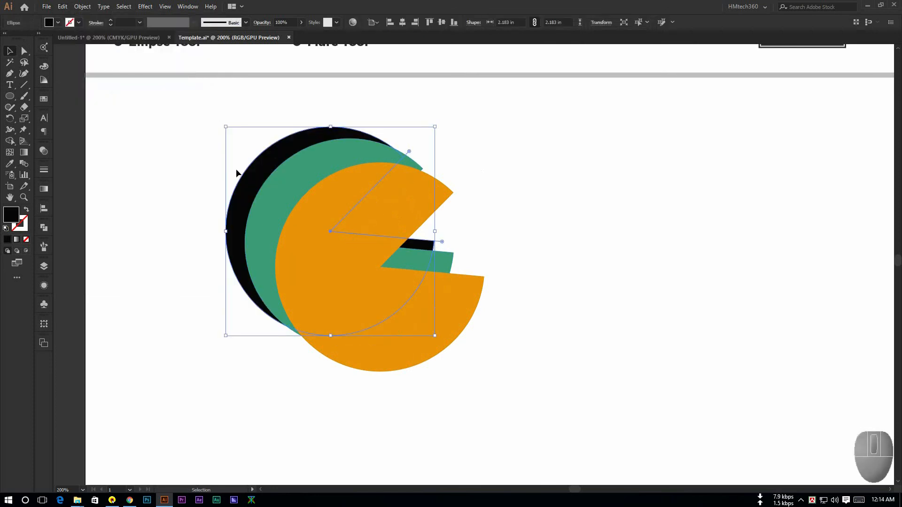
left_click(533, 203)
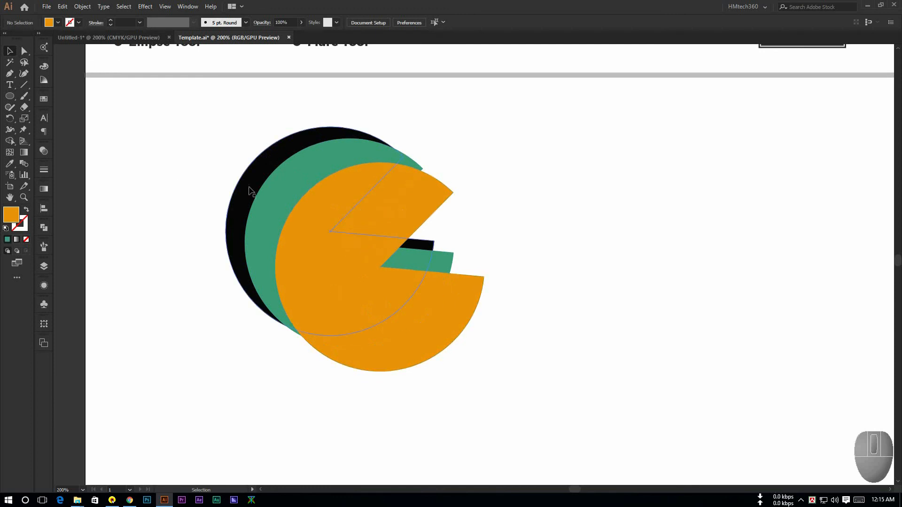
- Cut the orange pie and restore it at its original position with Paste in Place
left_click(522, 235)
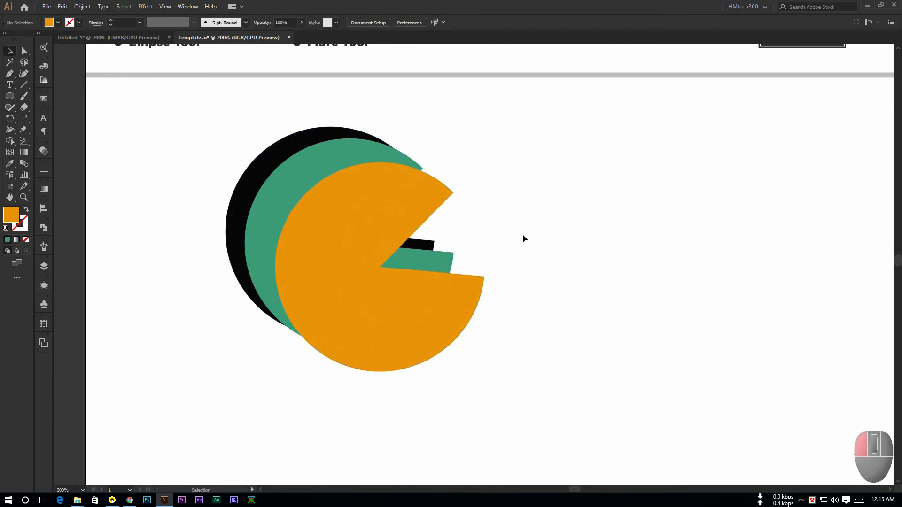
left_click(368, 250)
left_click(560, 224)
left_click(349, 229)
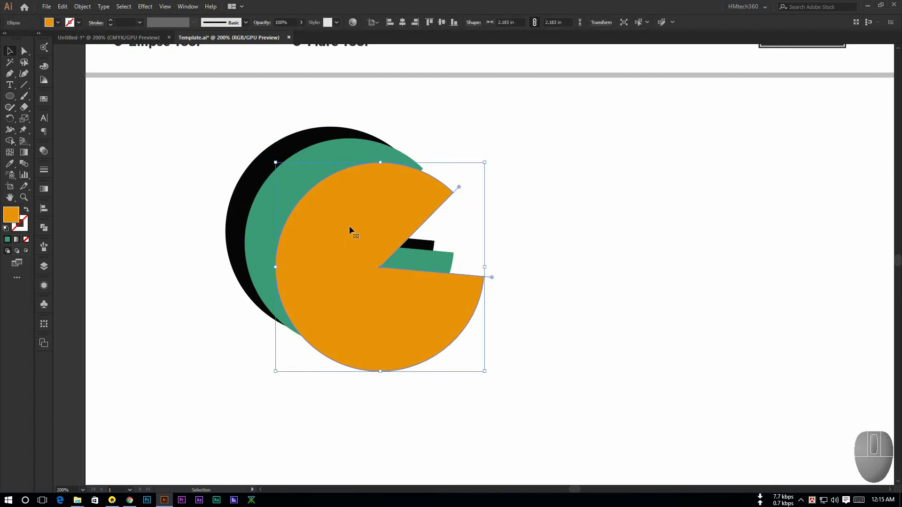
key("ctrl")
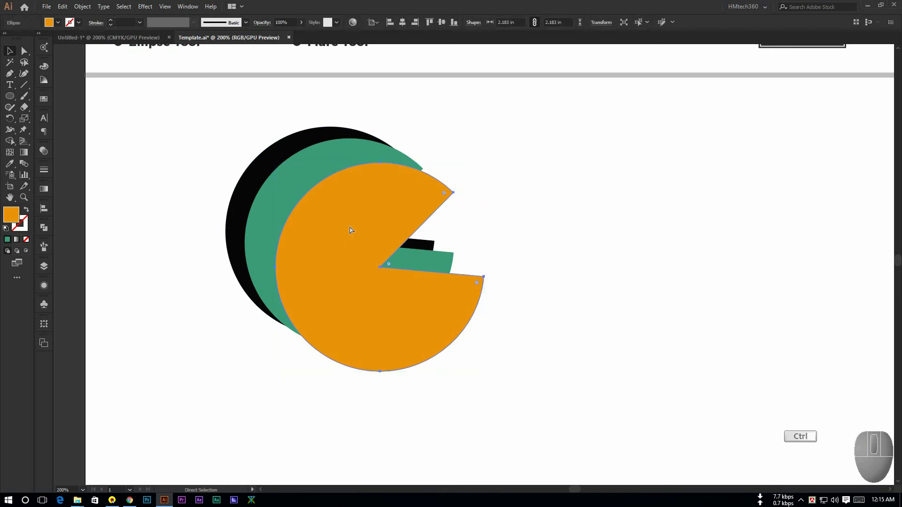
key("ctrl+x")
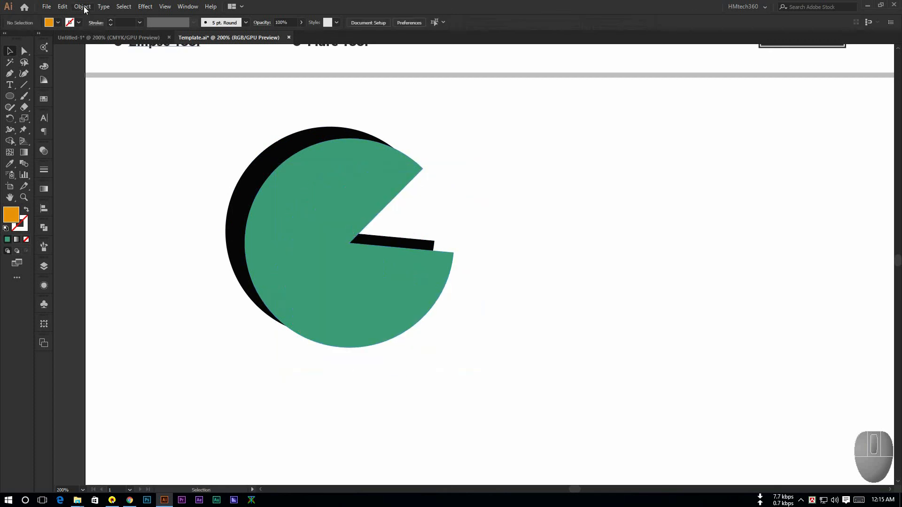
left_click(66, 7)
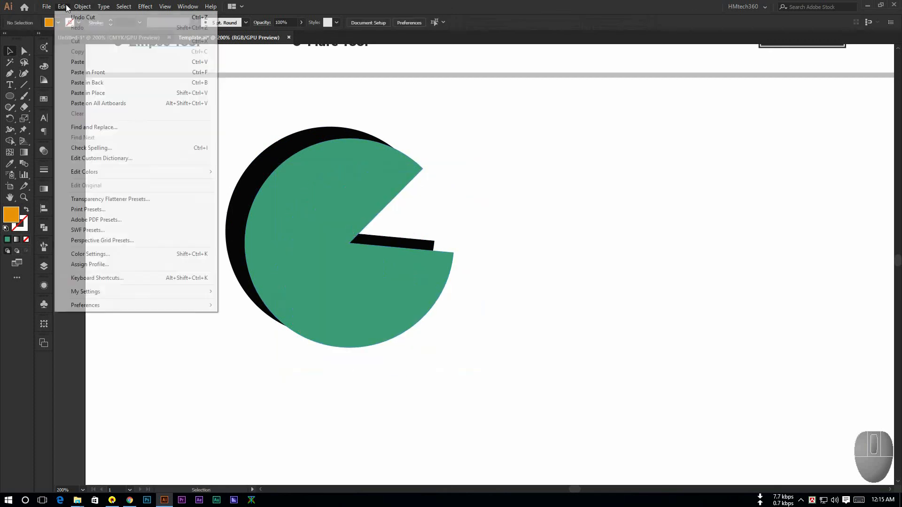
left_click(97, 94)
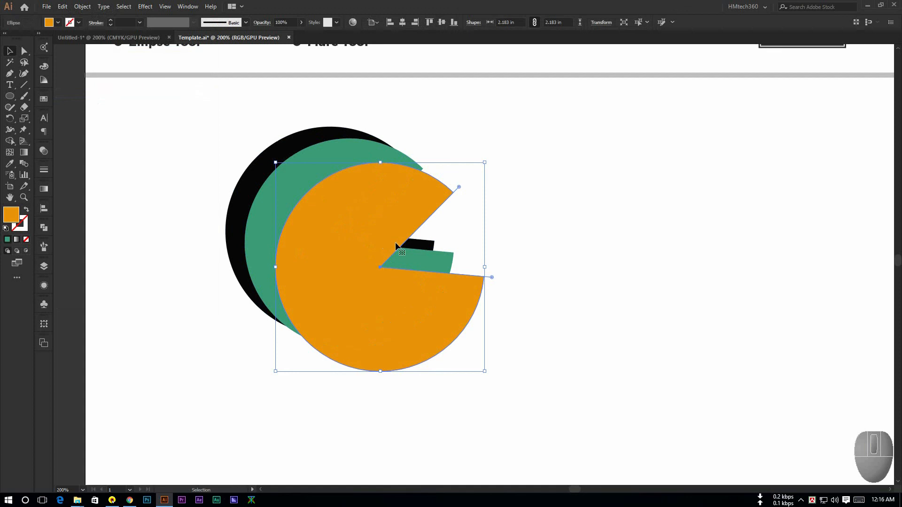
- Duplicate the orange pie with Paste in Place, move the duplicate clear of the original to its right, and delete it
left_click(548, 228)
left_click(360, 227)
key("ctrl")
left_click(525, 223)
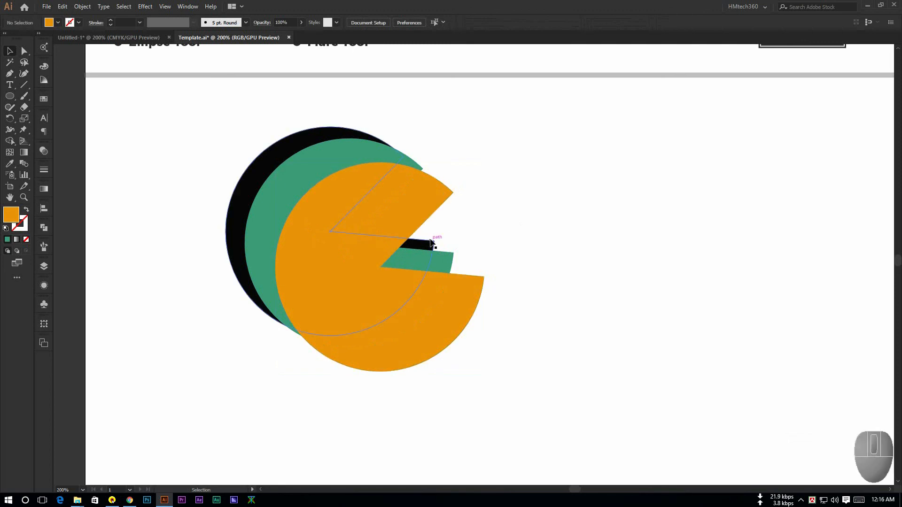
key("ctrl+shift")
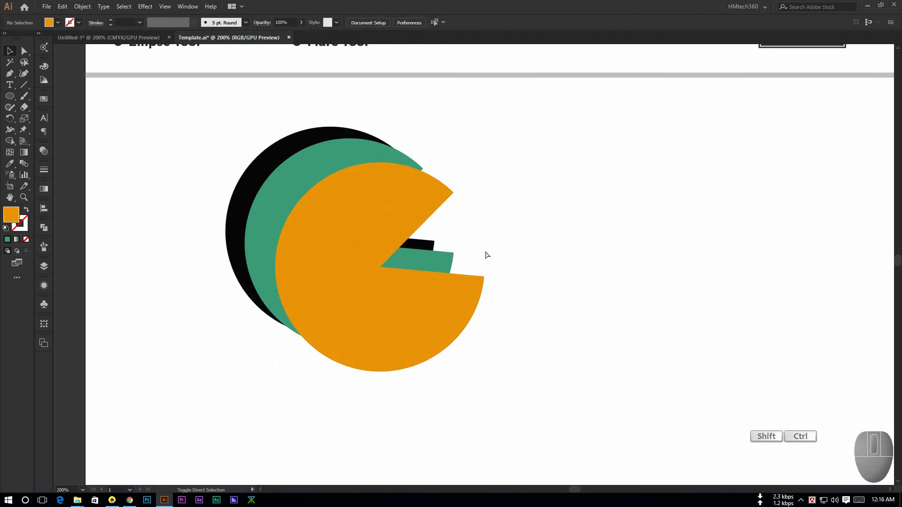
key("ctrl+shift+v")
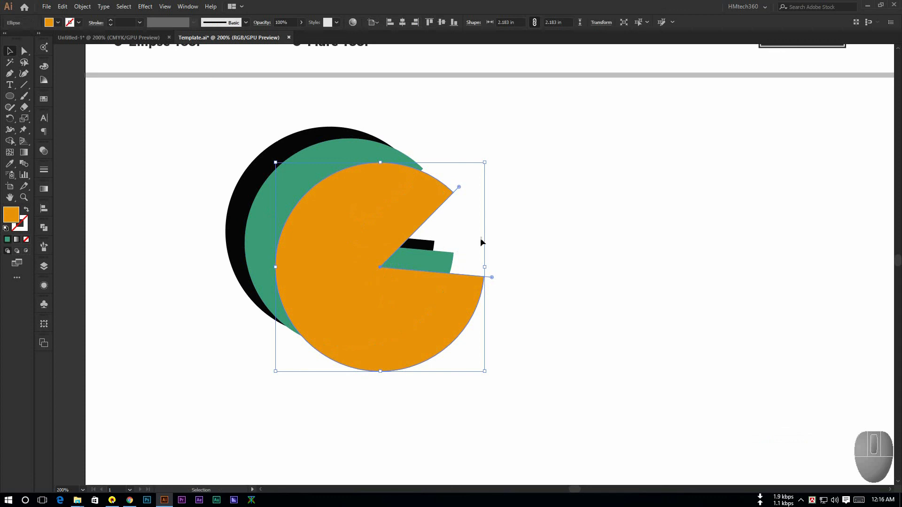
left_click(567, 262)
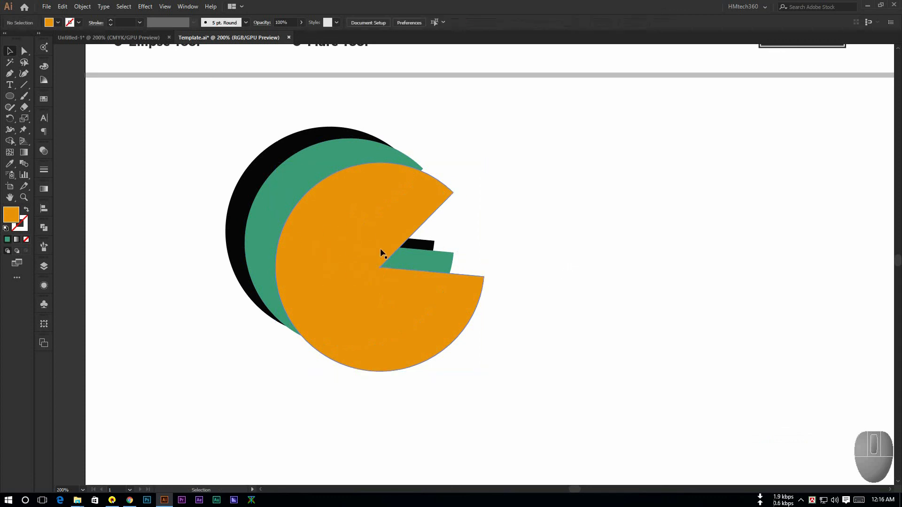
left_click_drag(353, 246, 514, 249)
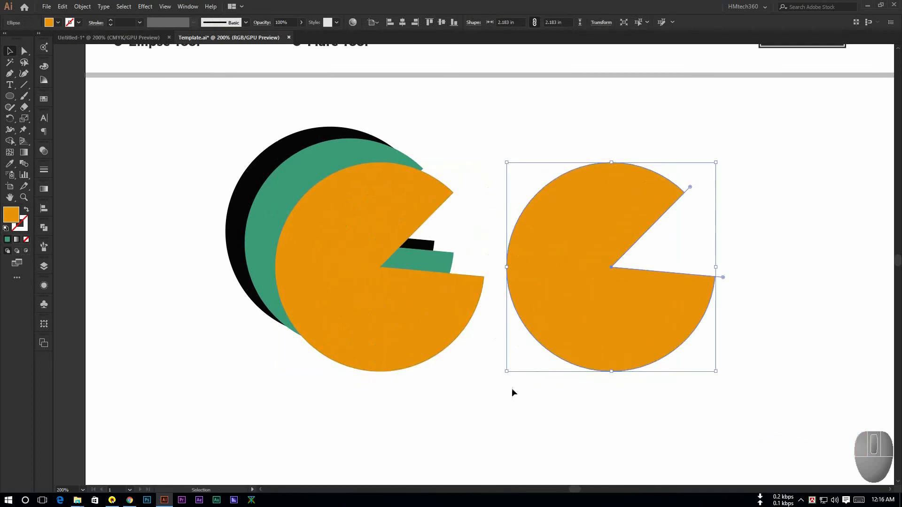
key("Delete")
- Repeat the Paste in Place duplication of the orange pie, shift the duplicate so it partly overlaps the original, and delete it
left_click(365, 340)
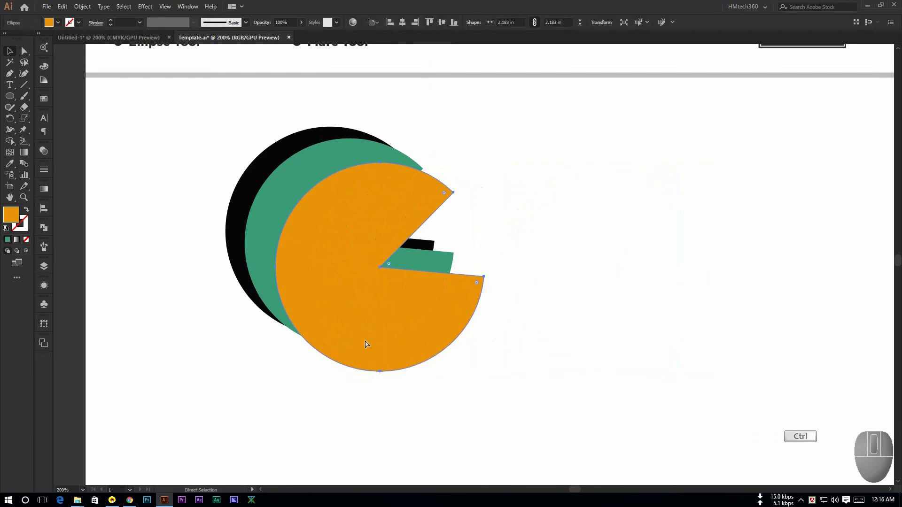
key("ctrl+c")
left_click(66, 7)
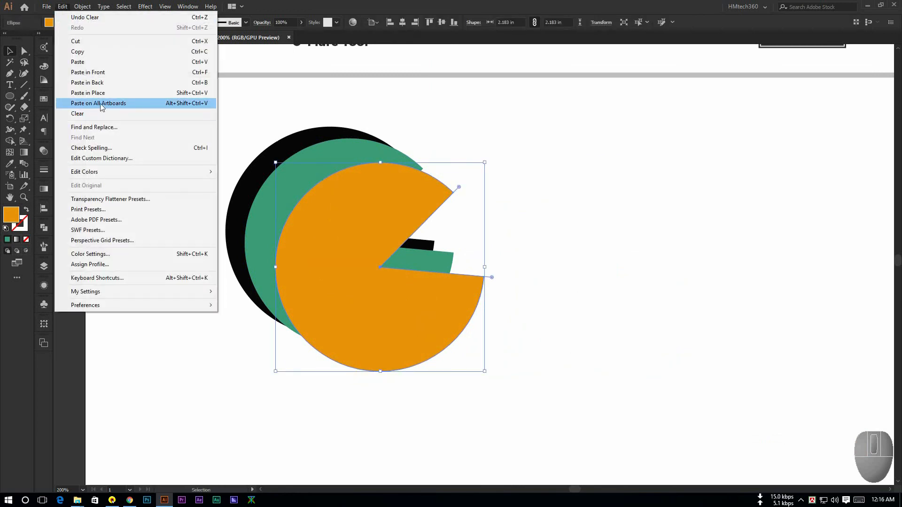
left_click(108, 93)
left_click(487, 282)
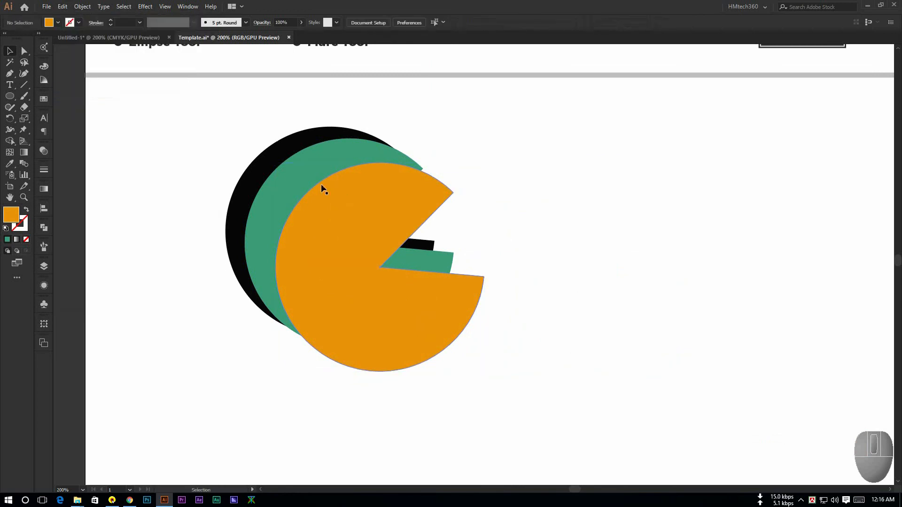
left_click_drag(346, 252, 485, 266)
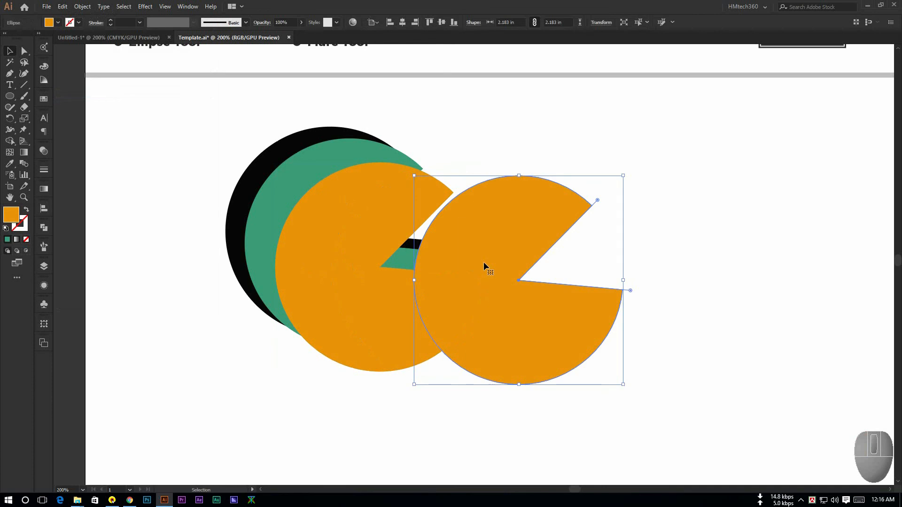
key("Delete")
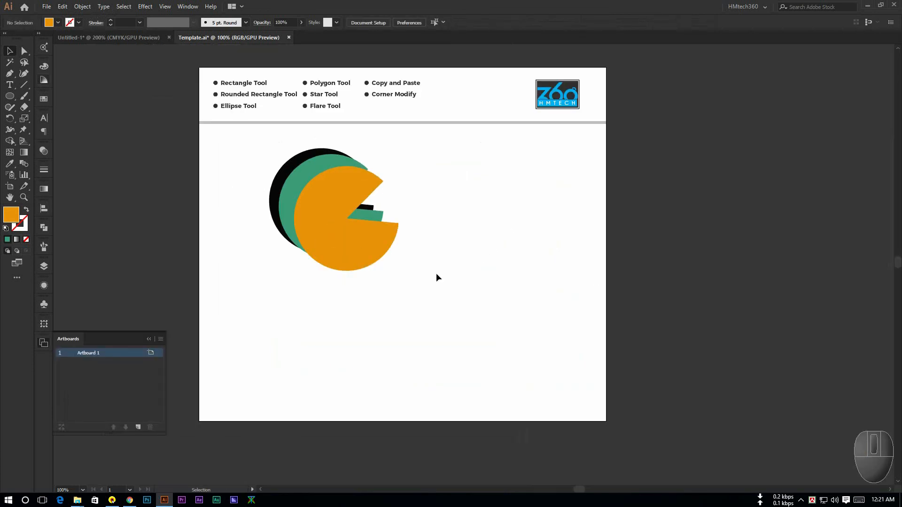
left_click(62, 7)
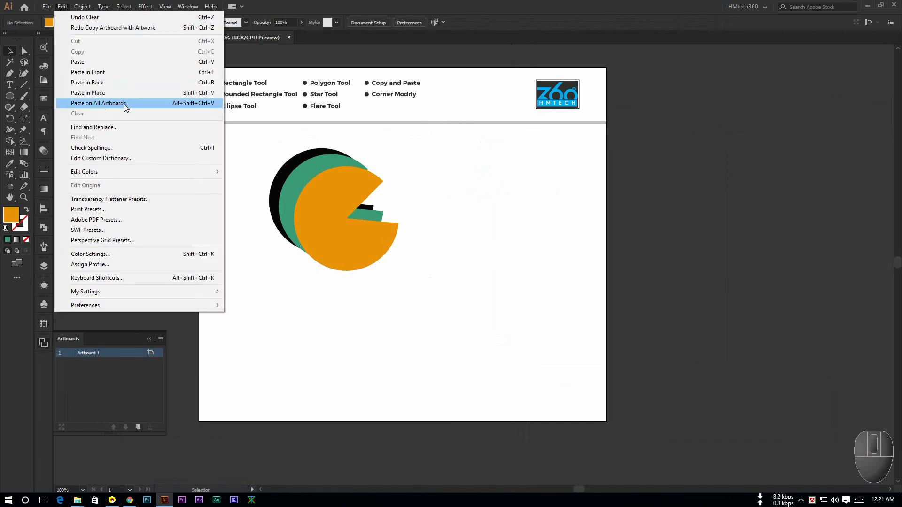
left_click(444, 204)
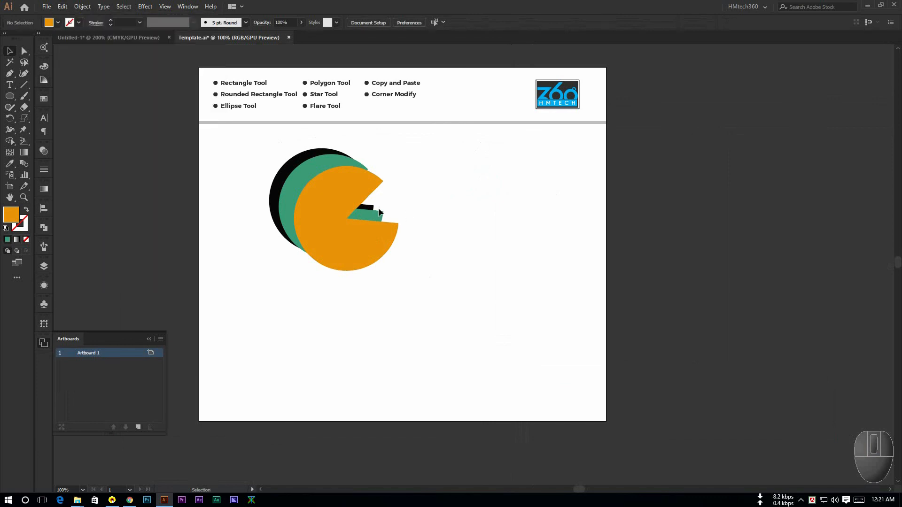
scroll(379, 208, "down", 2)
scroll(379, 208, "up", 1)
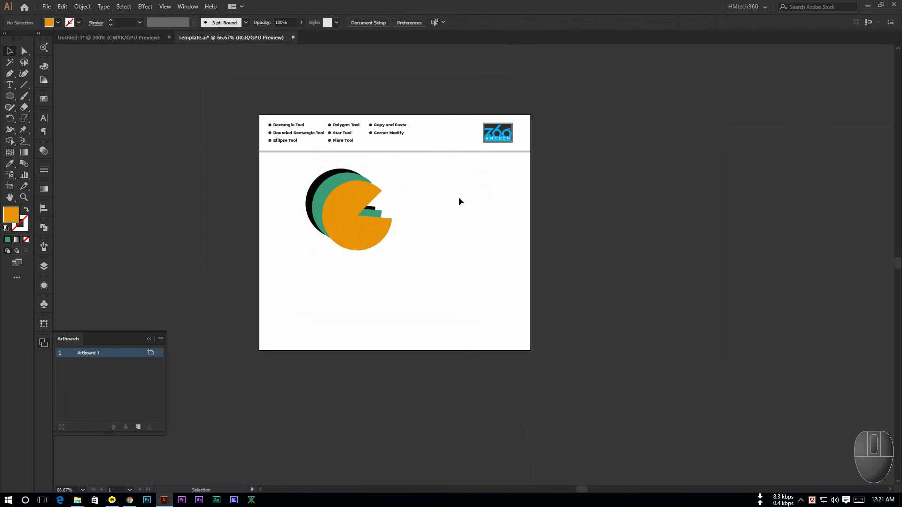
scroll(413, 211, "up", 1)
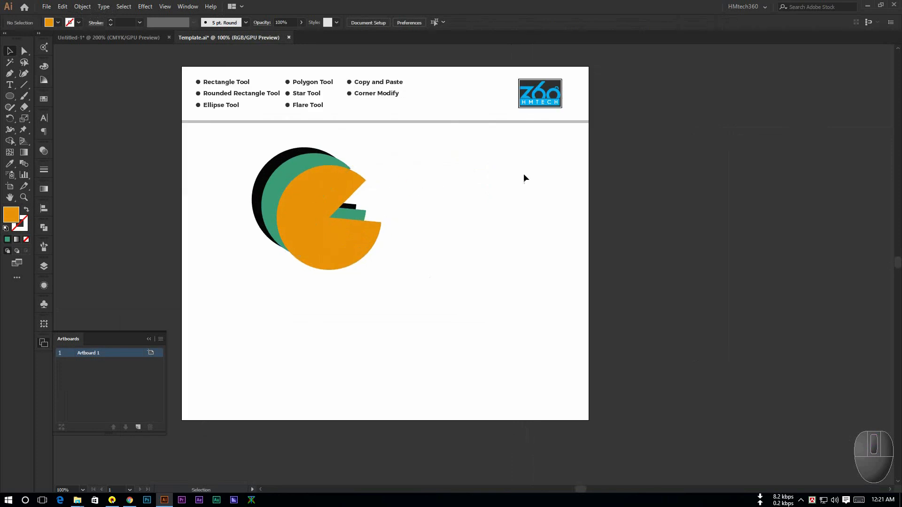
scroll(418, 213, "down", 1)
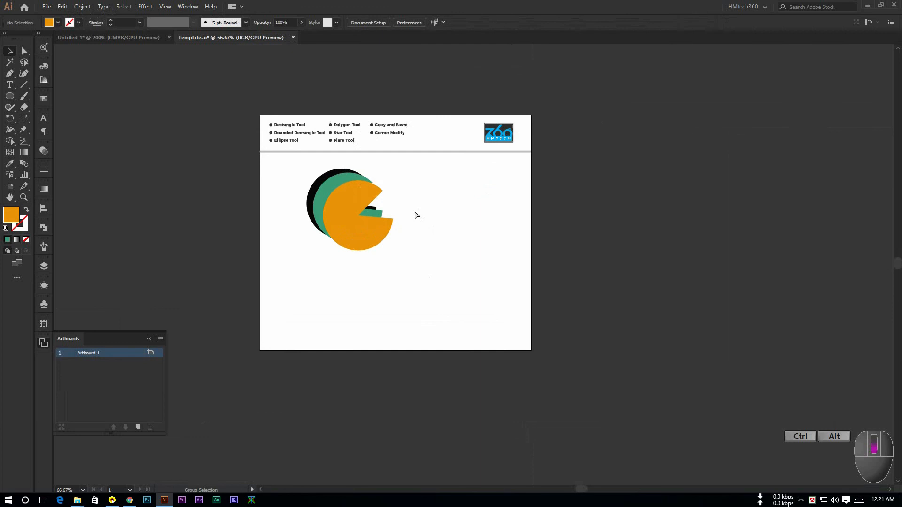
- Duplicate the artboard with its artwork twice using the Artboard tool, lining up the two copies to the right of the original
left_click_drag(452, 210, 407, 205)
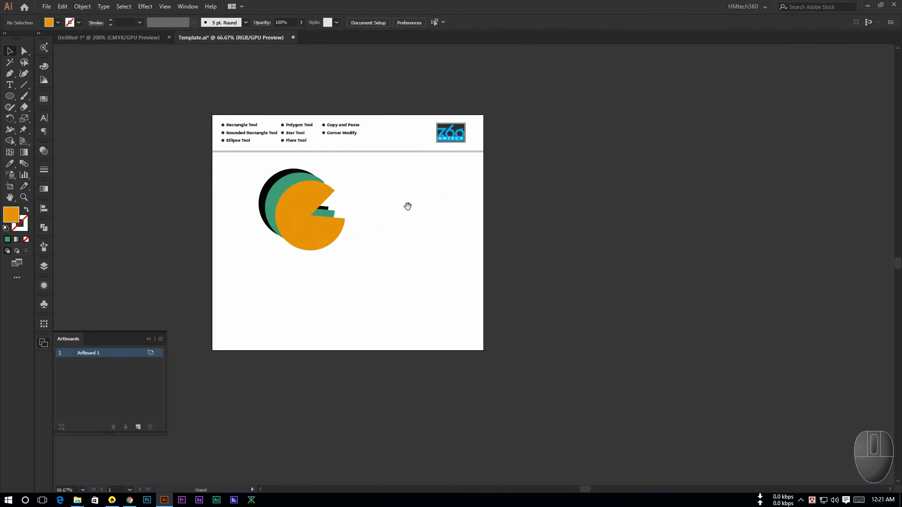
left_click(9, 188)
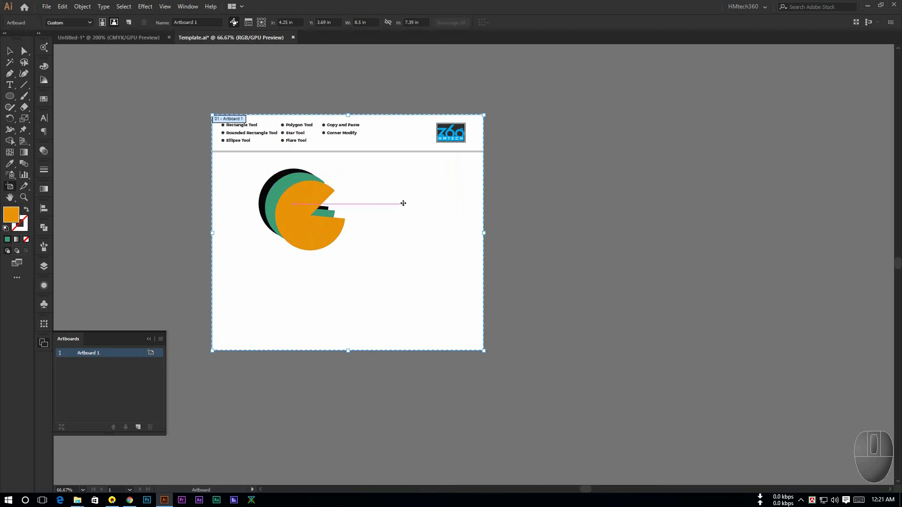
left_click_drag(402, 203, 780, 218)
scroll(553, 208, "down", 2)
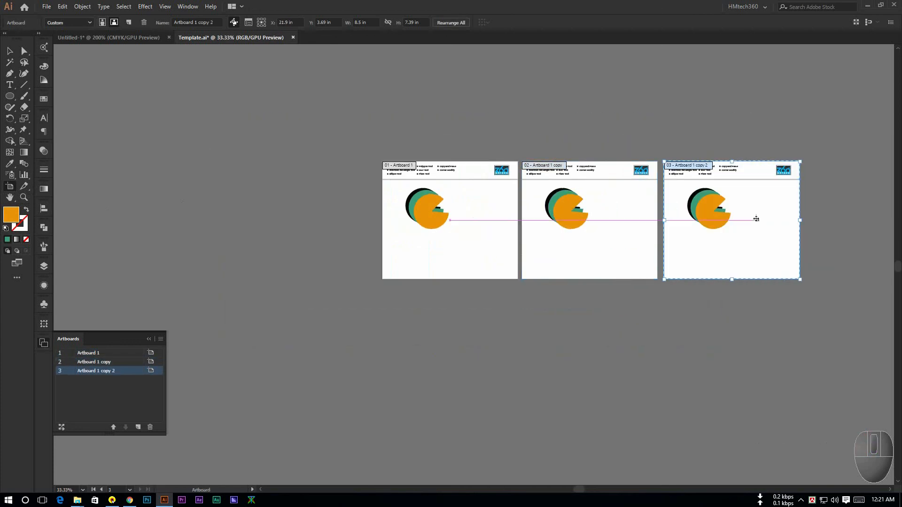
- Delete the pie shapes from the second and third artboards, keeping their header text and logo
left_click_drag(734, 200, 562, 266)
scroll(497, 272, "up", 1)
left_click_drag(428, 276, 509, 246)
left_click(10, 51)
left_click_drag(386, 283, 396, 279)
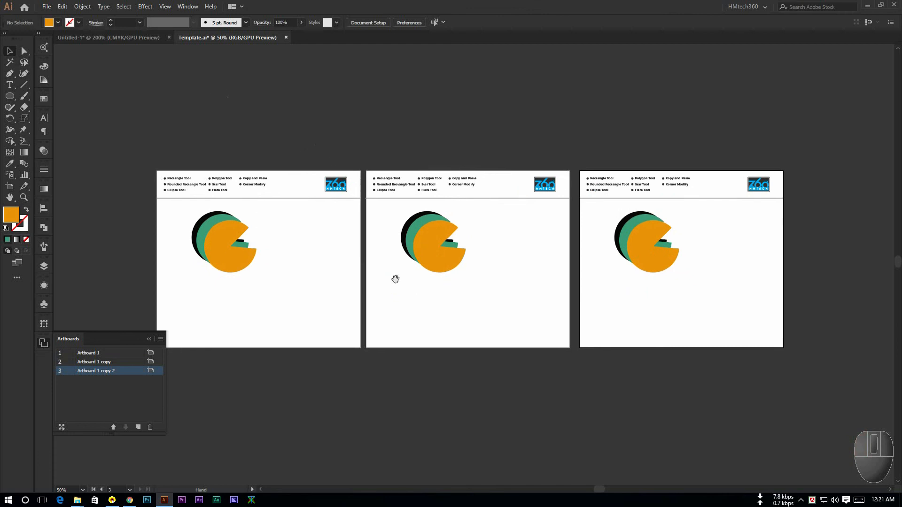
left_click_drag(399, 312, 726, 222)
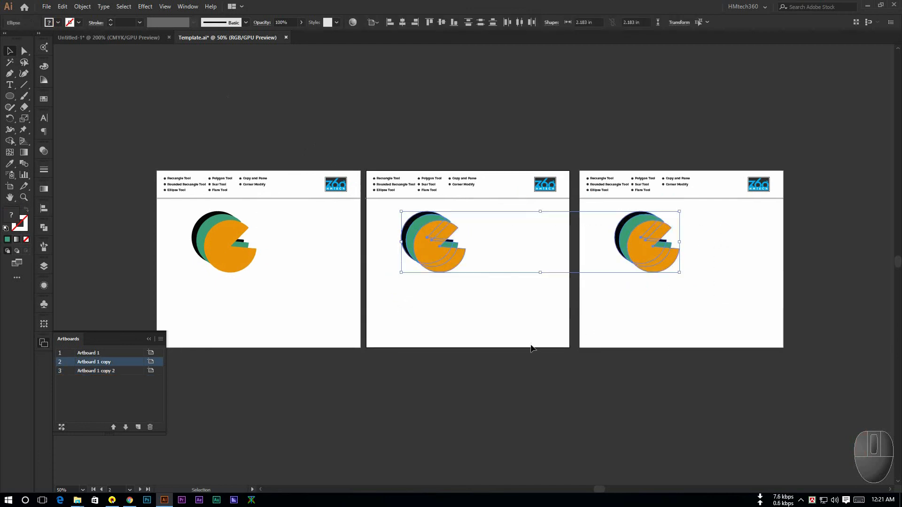
key("Delete")
- Cut the three pie shapes from the first artboard and paste them on all artboards
left_click_drag(244, 314, 277, 307)
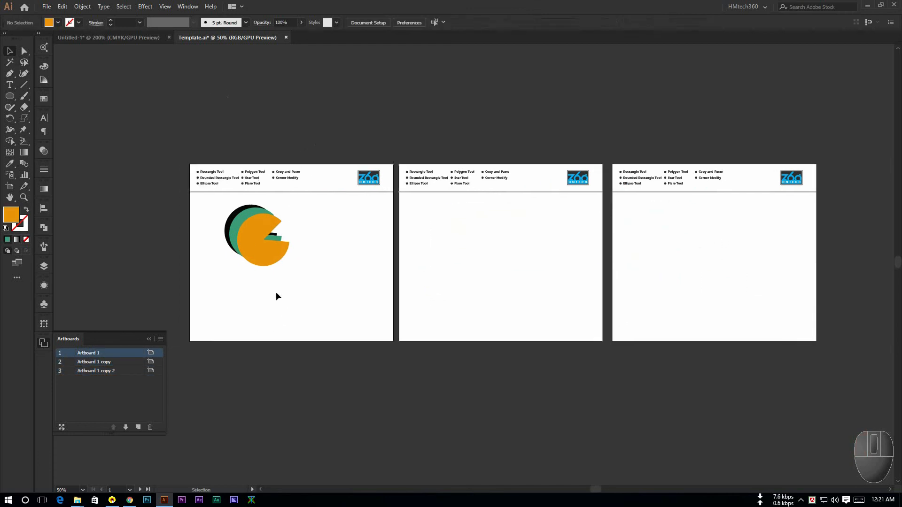
left_click(247, 235)
left_click_drag(200, 212, 297, 282)
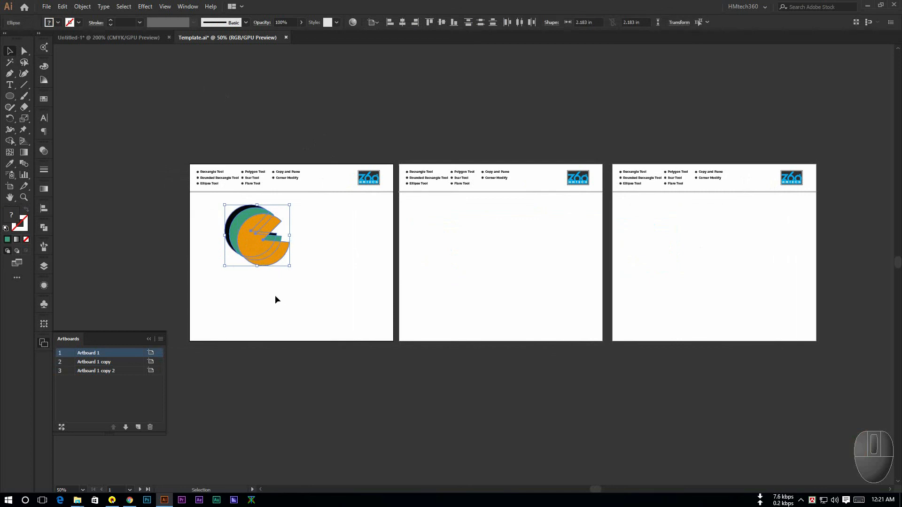
key("ctrl")
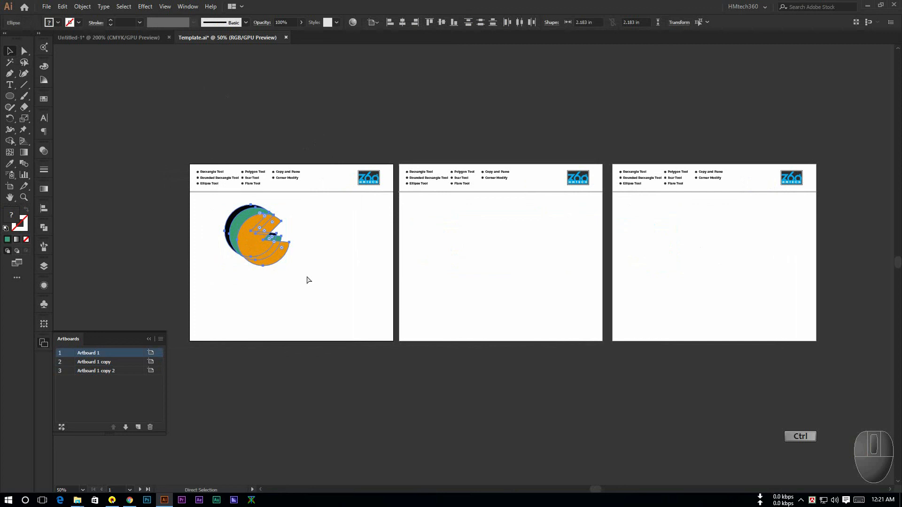
key("ctrl+x")
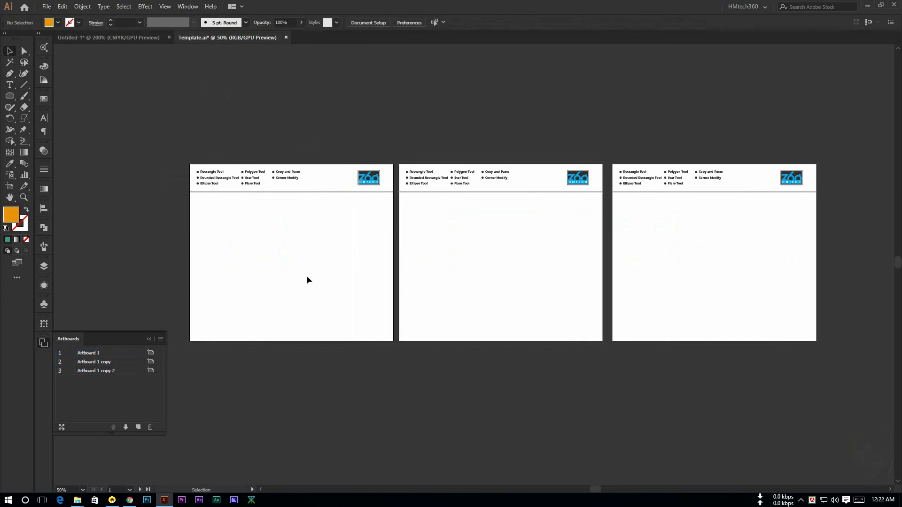
left_click(62, 6)
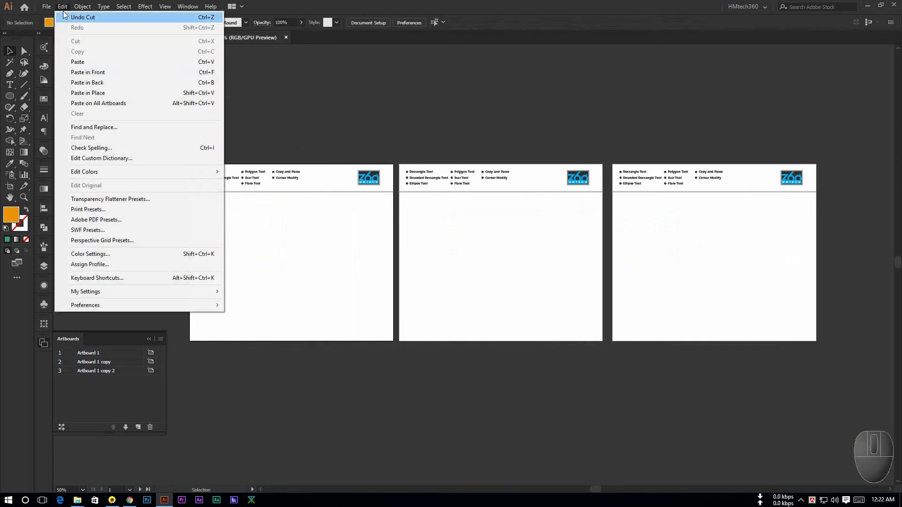
left_click(91, 107)
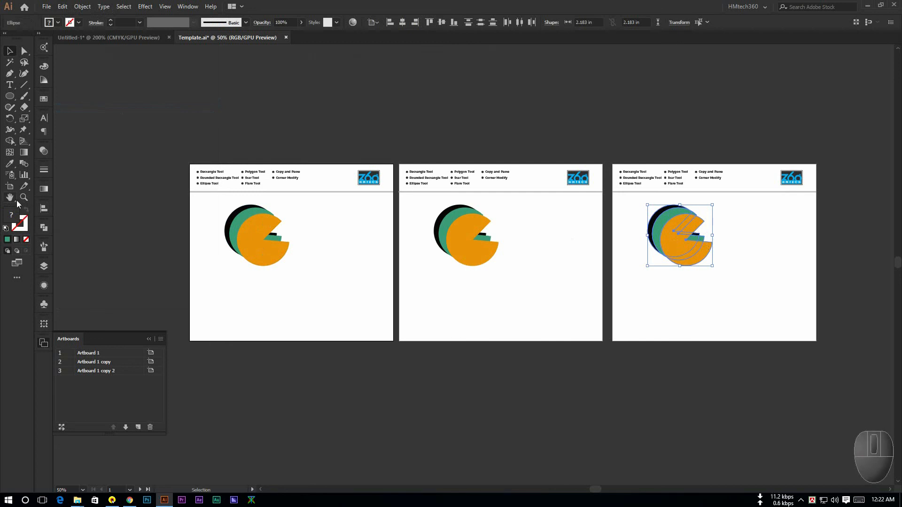
- Delete the third and second artboards with the Artboard tool, keeping only the first artboard
key("shift+o")
left_click(702, 294)
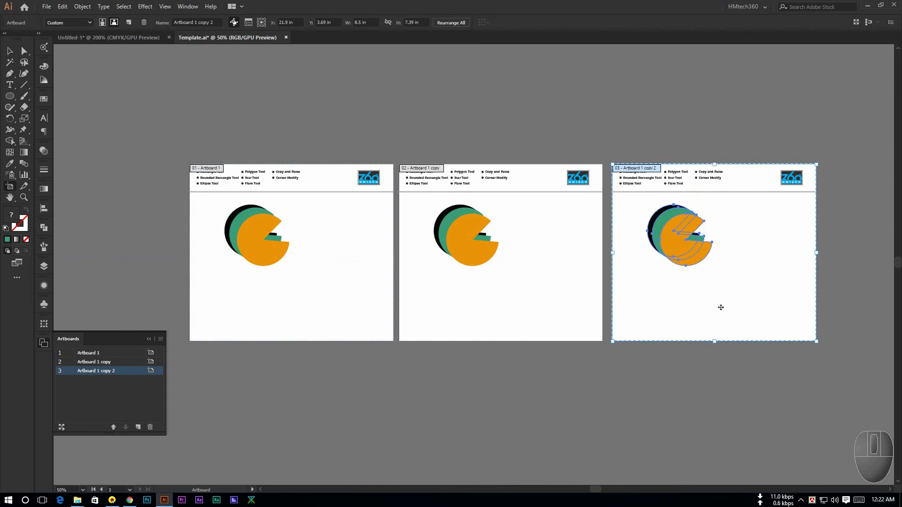
key("Delete")
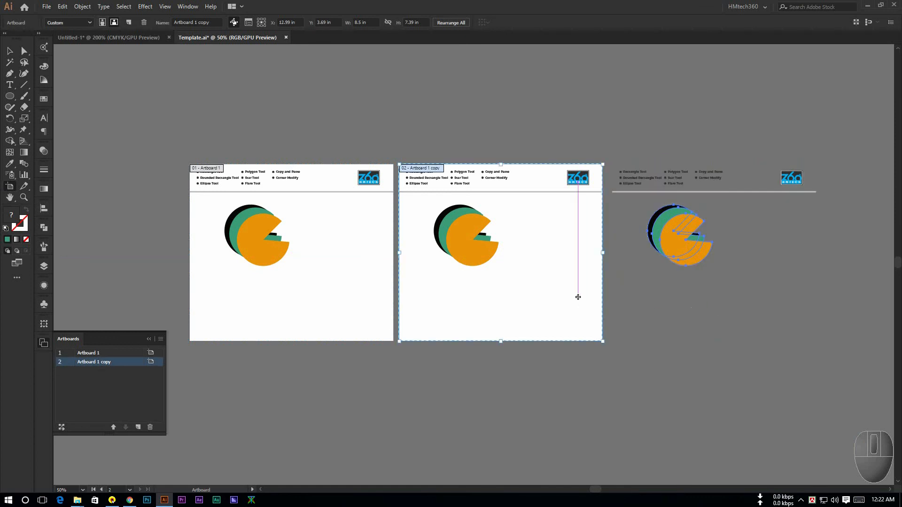
key("Delete")
key("v")
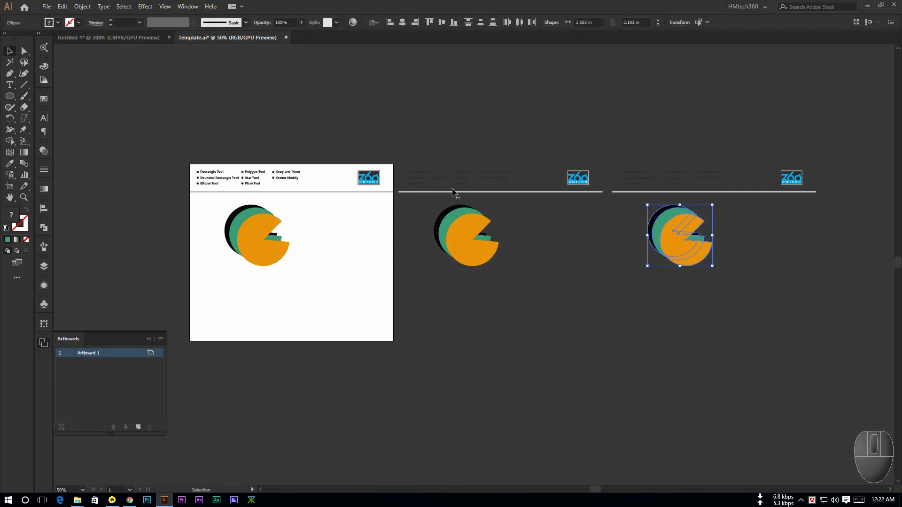
- Delete the leftover header artwork and pie shapes lying beside the remaining artboard
left_click_drag(403, 141, 621, 326)
left_click_drag(835, 320, 834, 314)
key("Delete")
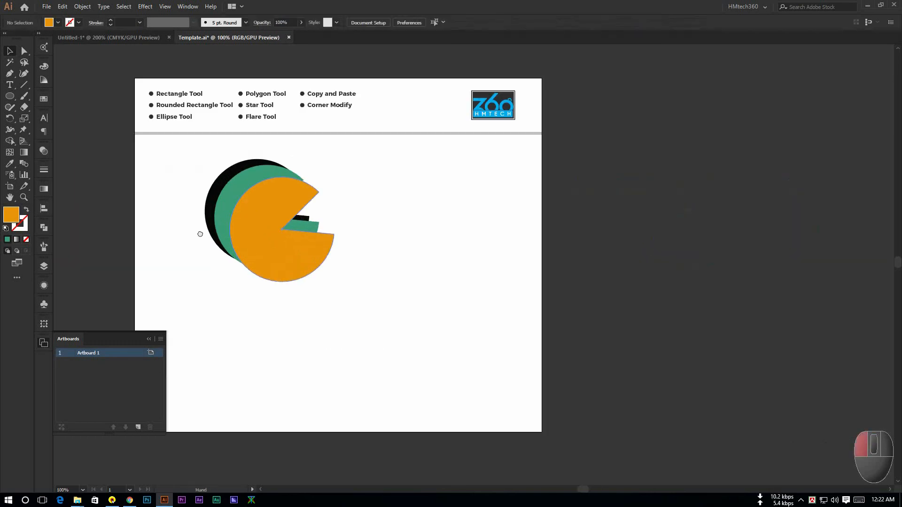
key("ctrl+1")
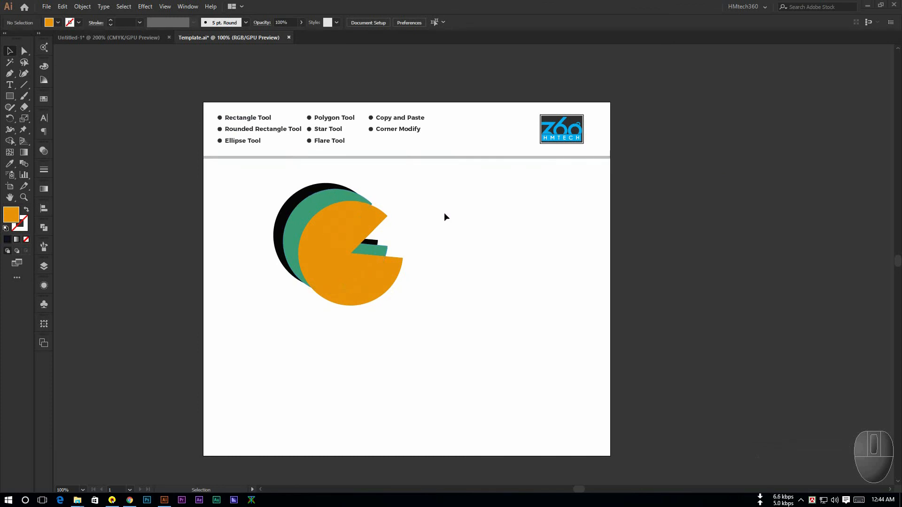
- Duplicate the "Corner Modify" header entry with its bullet directly below the original, level with "Flare Tool"
left_click(387, 203)
scroll(321, 233, "up", 1, "ctrl+alt")
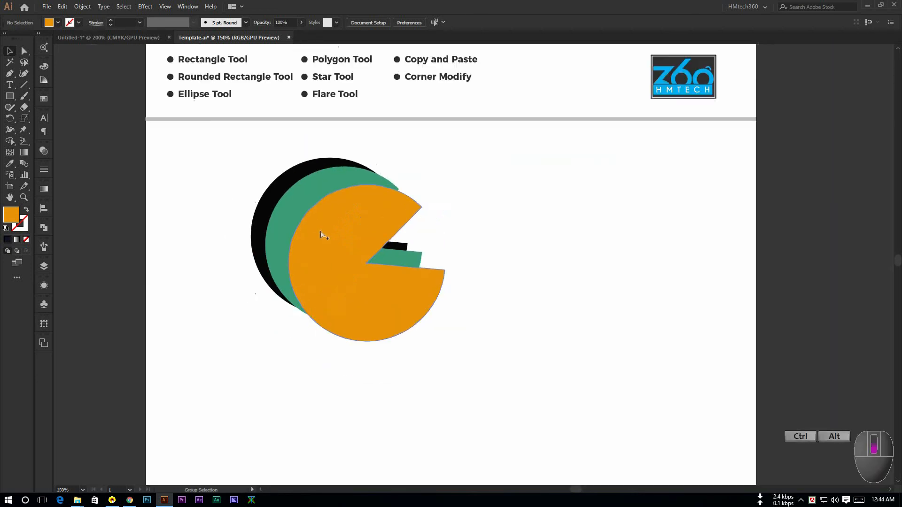
scroll(389, 233, "up", 1, "ctrl+alt")
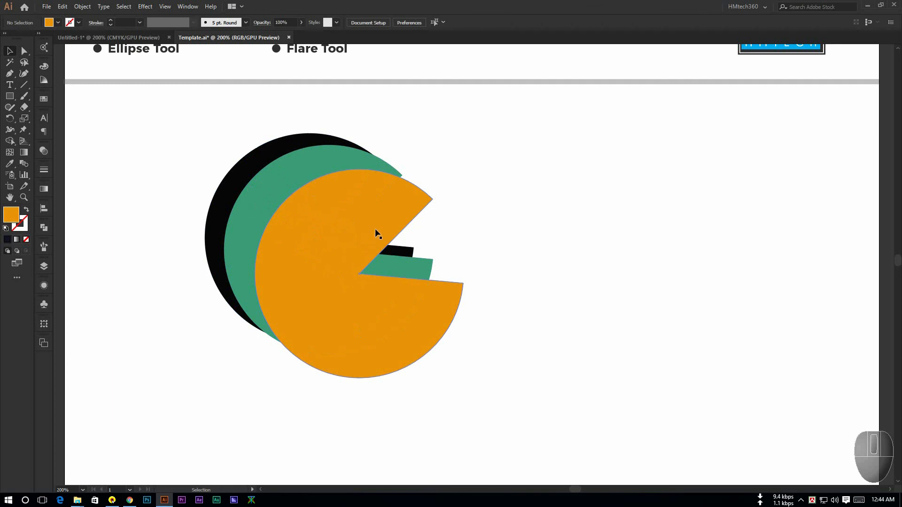
scroll(366, 228, "down", 2)
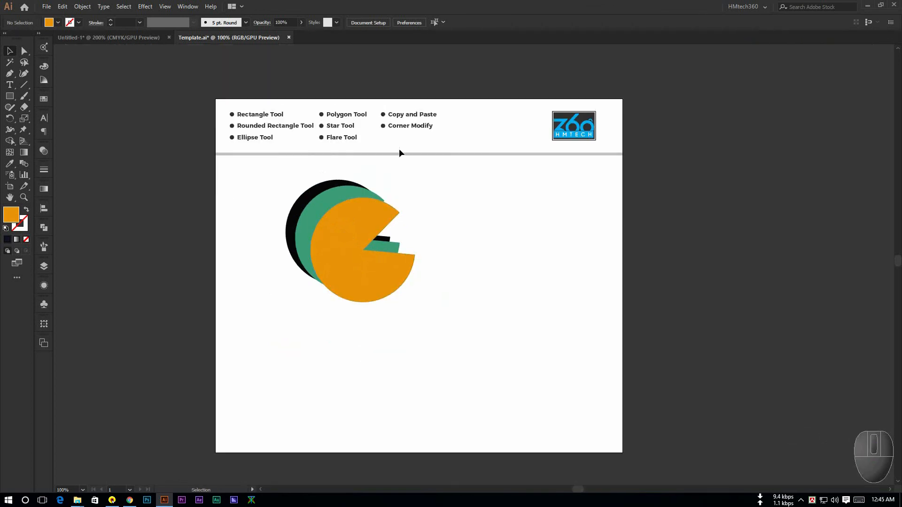
scroll(399, 146, "up", 2)
left_click_drag(395, 158, 386, 183)
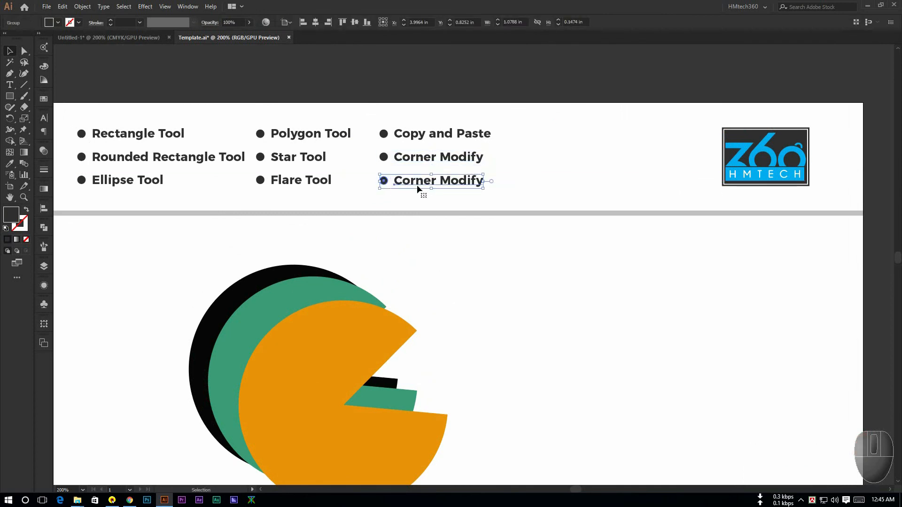
- Replace the text of the duplicated header entry with "Arrange" and leave the group's isolation mode
double_click(402, 181)
double_click(400, 181)
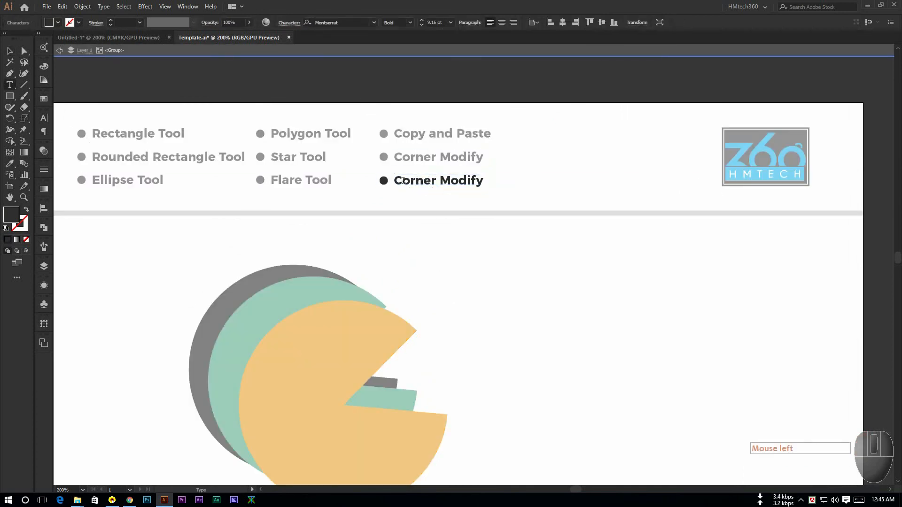
left_click(397, 180)
left_click_drag(397, 179, 508, 185)
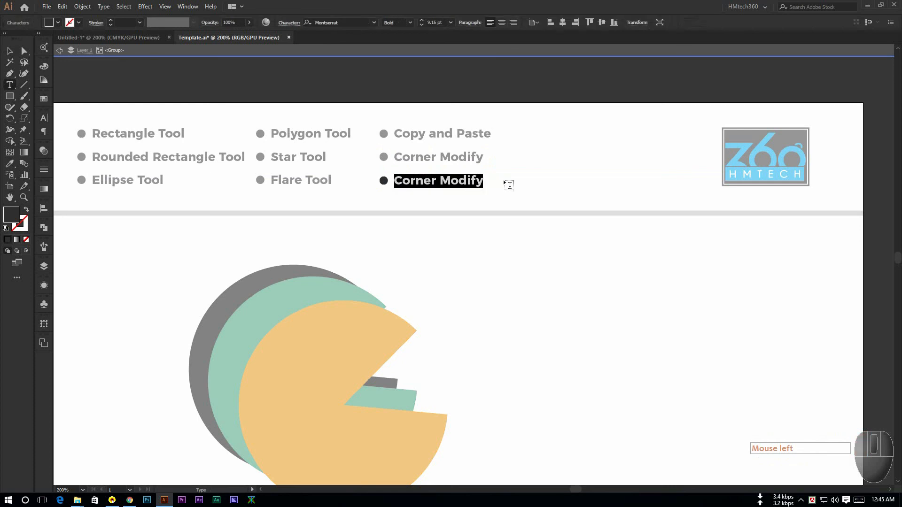
type("Arrange")
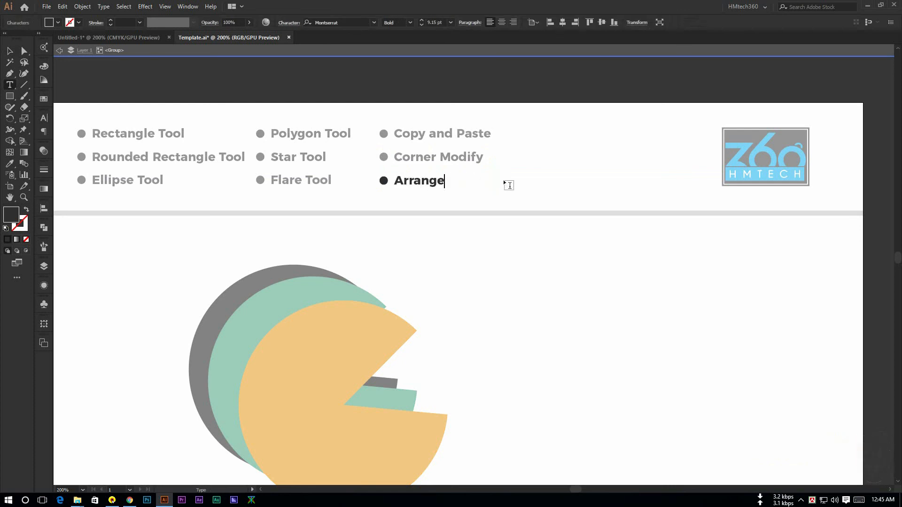
key("ctrl+Return")
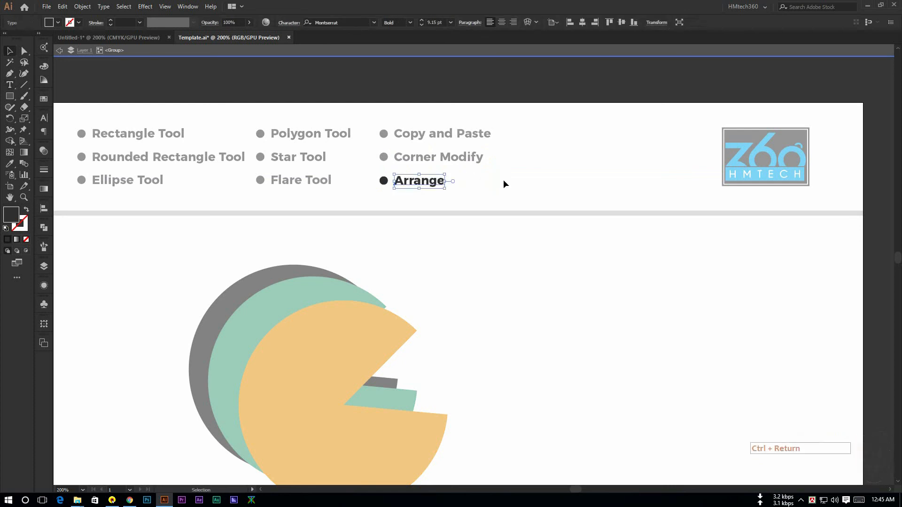
double_click(482, 240)
key("ctrl+alt+0")
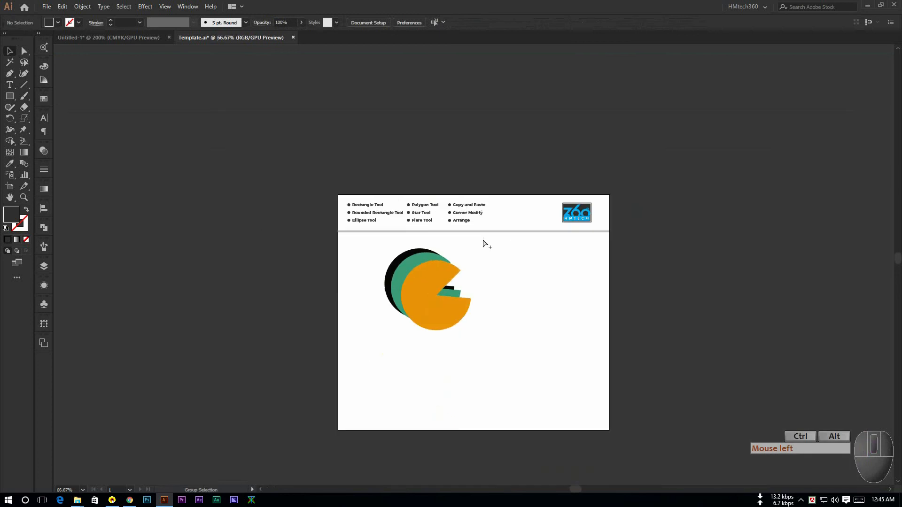
scroll(483, 240, "up", 3)
left_click_drag(449, 270, 474, 232)
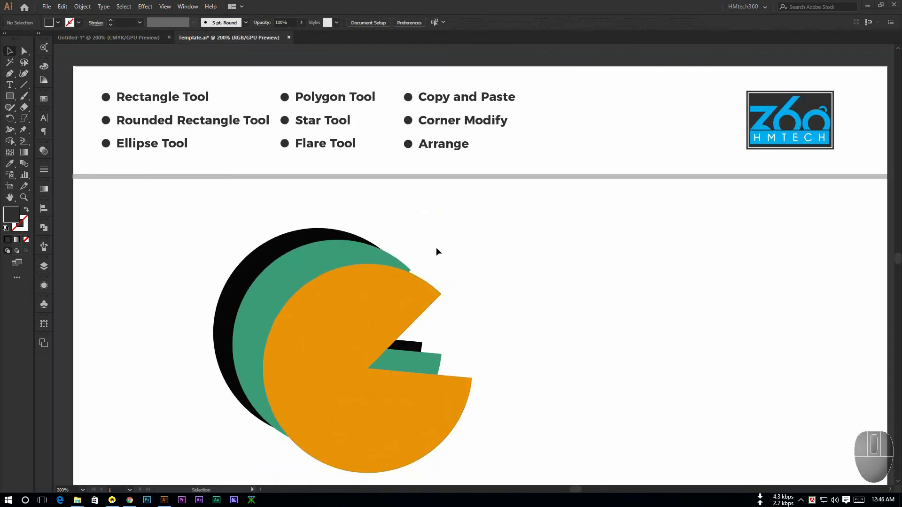
scroll(437, 248, "down", 2)
scroll(414, 267, "up", 2)
left_click_drag(463, 286, 498, 280)
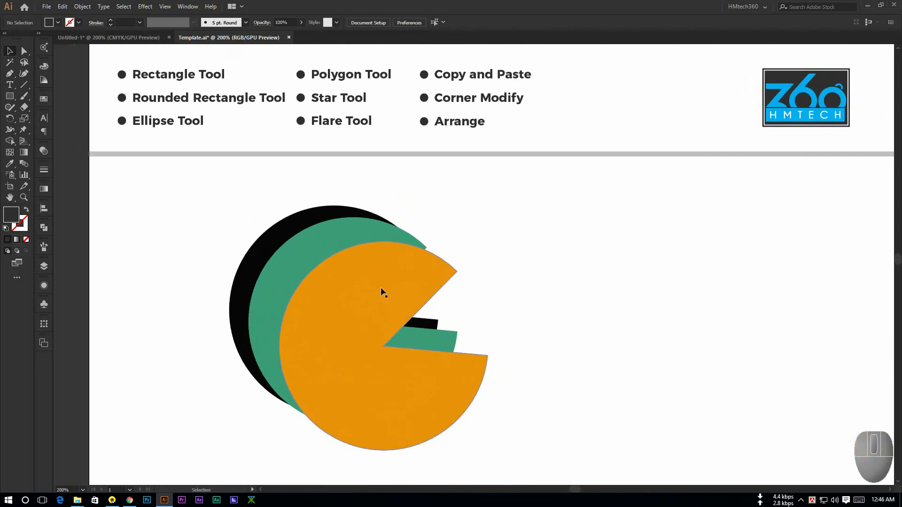
- Select the orange pie and examine the Arrange commands offered for it, without applying any
left_click(383, 292)
left_click(548, 276)
left_click(377, 290)
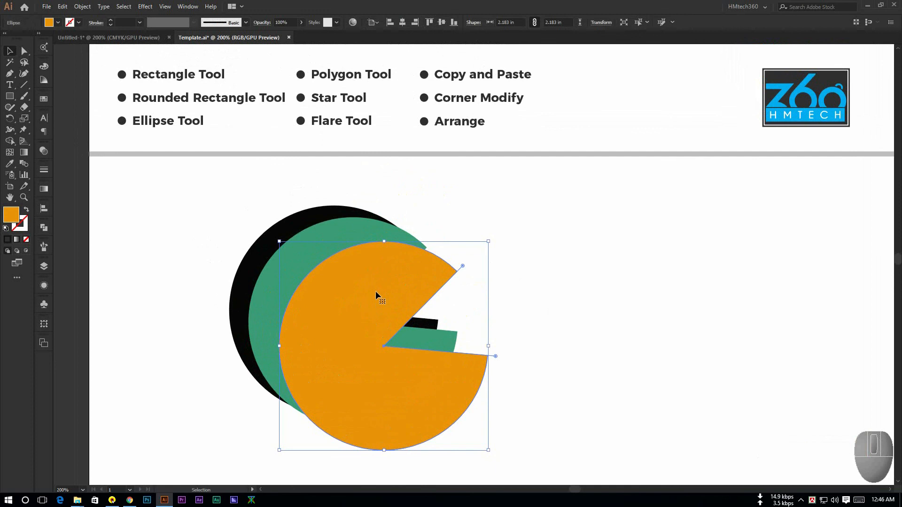
left_click(520, 256)
left_click(387, 283)
left_click(82, 7)
mouse_move(99, 28)
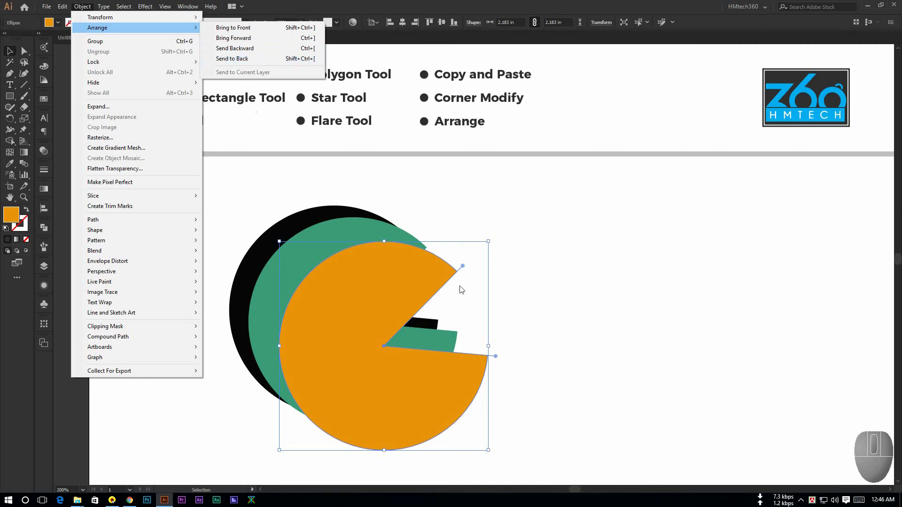
left_click(550, 298)
left_click(539, 269)
- Apply Bring to Front to the orange pie and deselect it
left_click(339, 292)
right_click(338, 292)
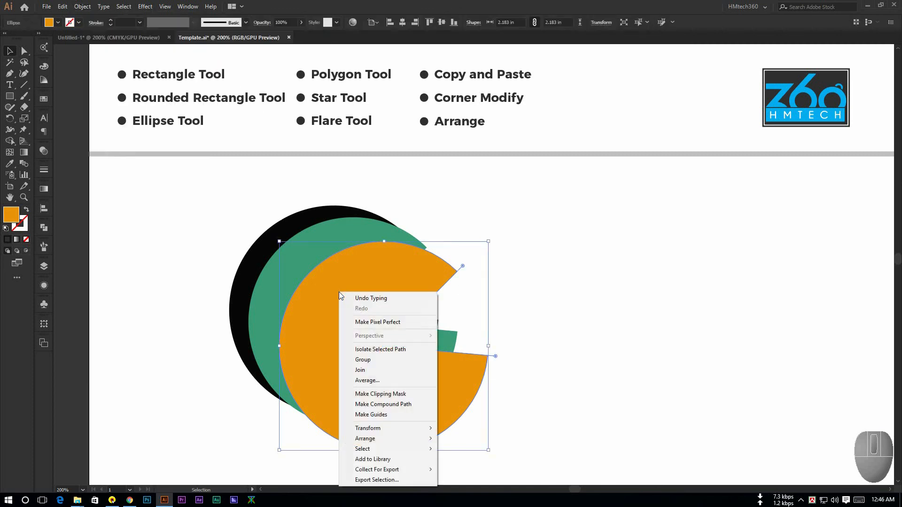
mouse_move(393, 427)
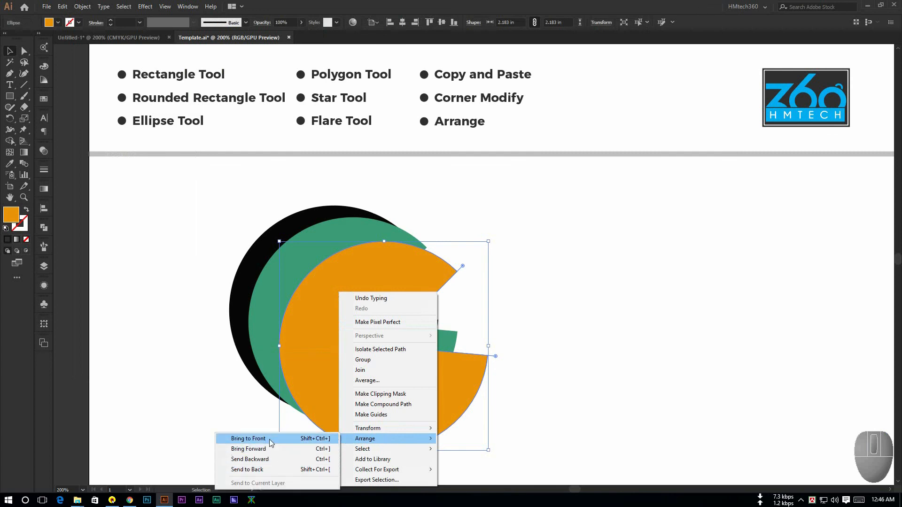
left_click(261, 442)
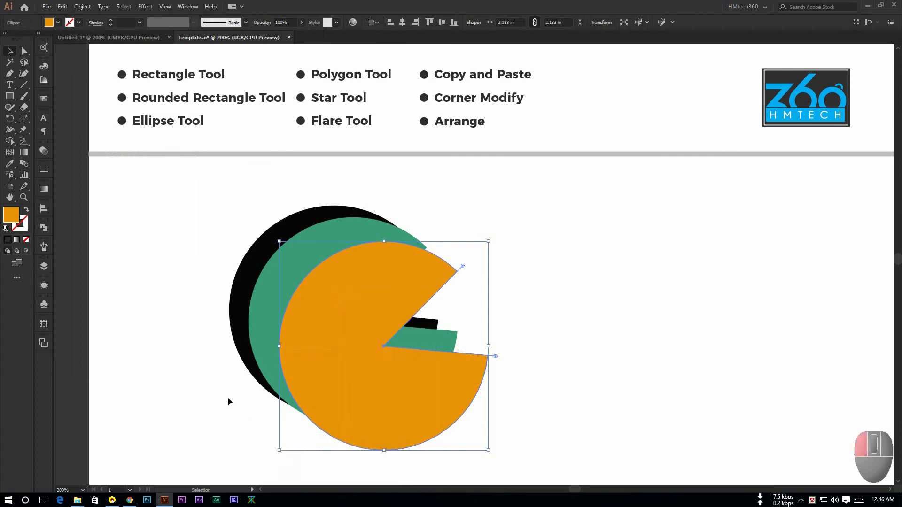
left_click(227, 398)
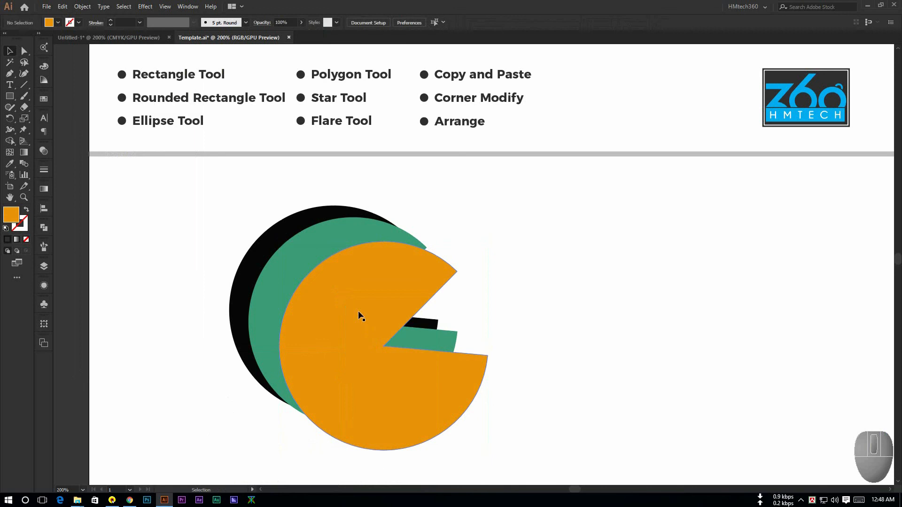
- Send the orange pie to the back, behind the green and black pies
left_click(357, 311)
scroll(393, 284, "down", 1)
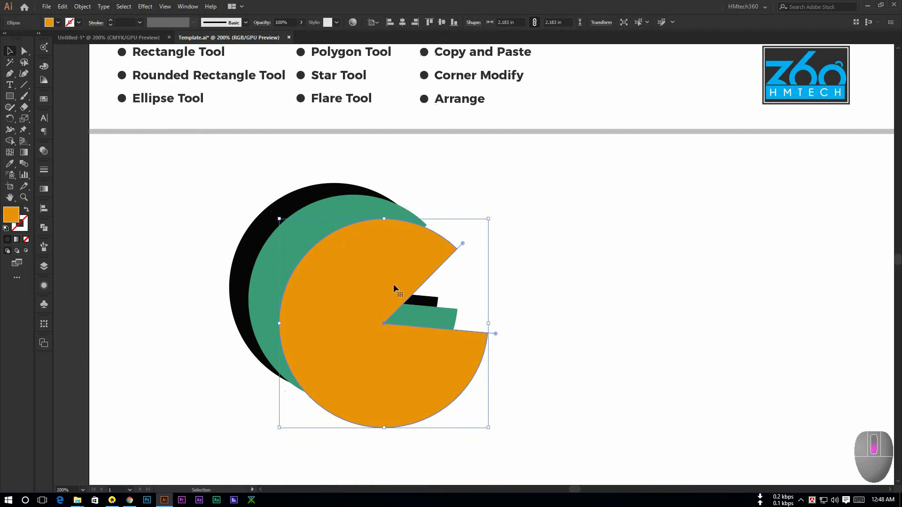
right_click(369, 278)
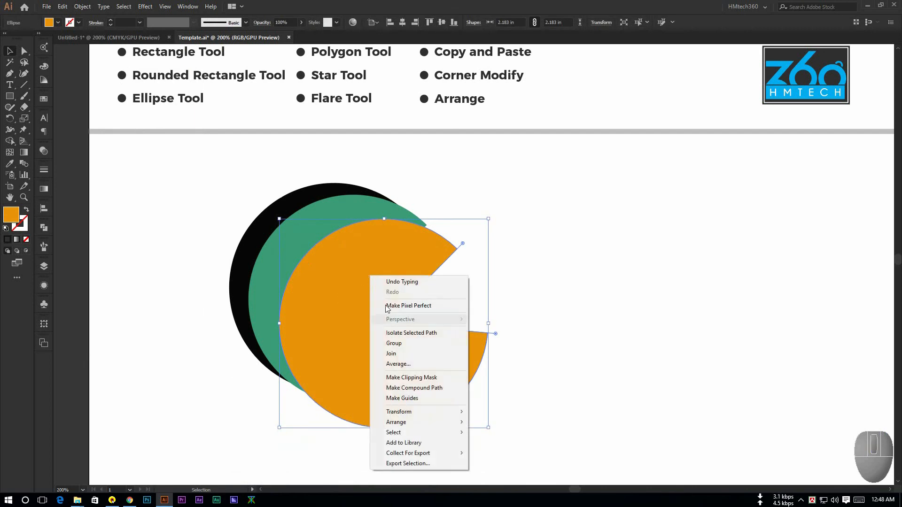
mouse_move(396, 423)
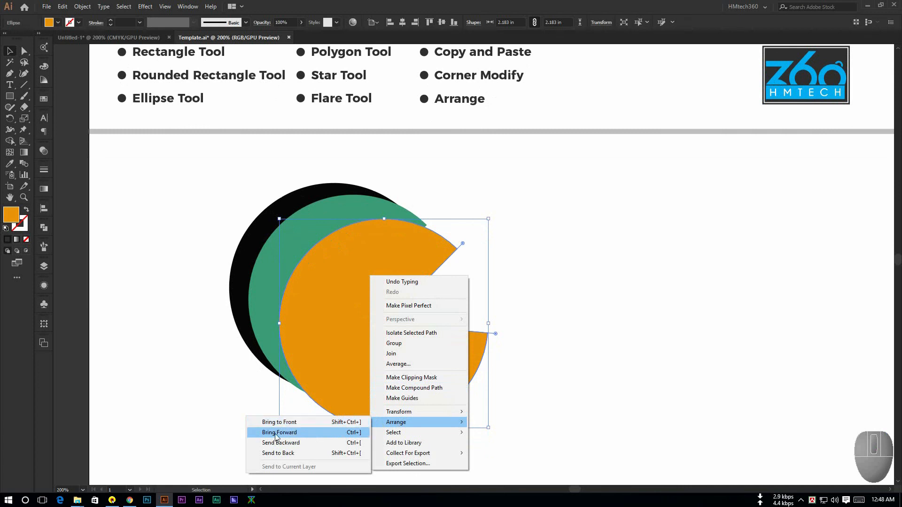
left_click(293, 452)
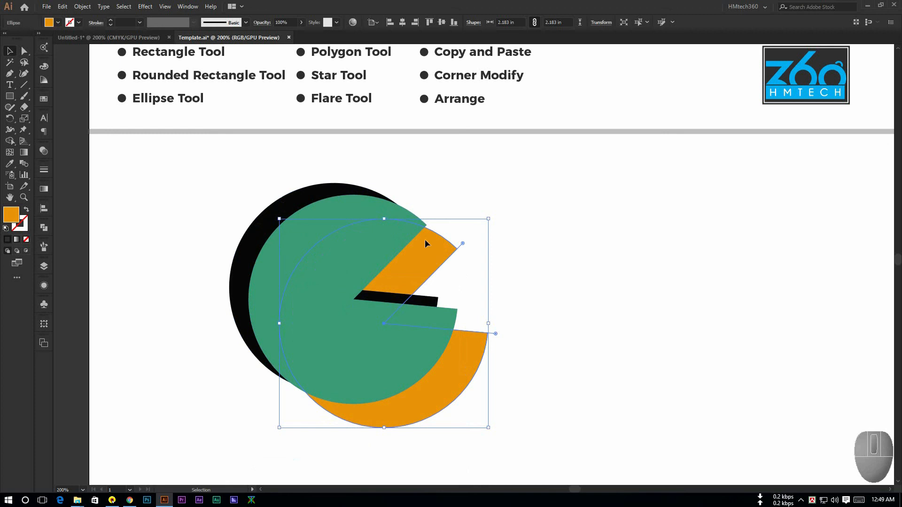
left_click(538, 286)
- Bring the orange pie from behind the other pies back to the front of the stack
left_click(440, 253)
right_click(436, 249)
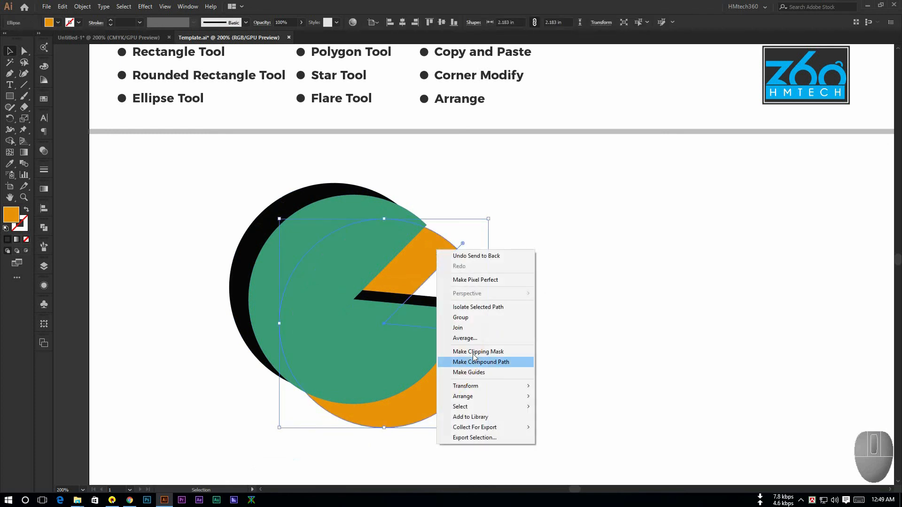
mouse_move(483, 396)
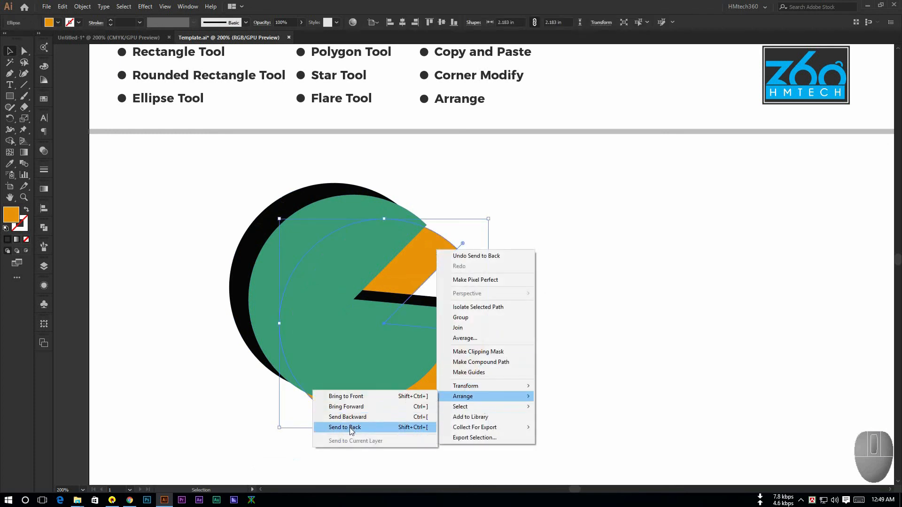
left_click(355, 399)
left_click(588, 301)
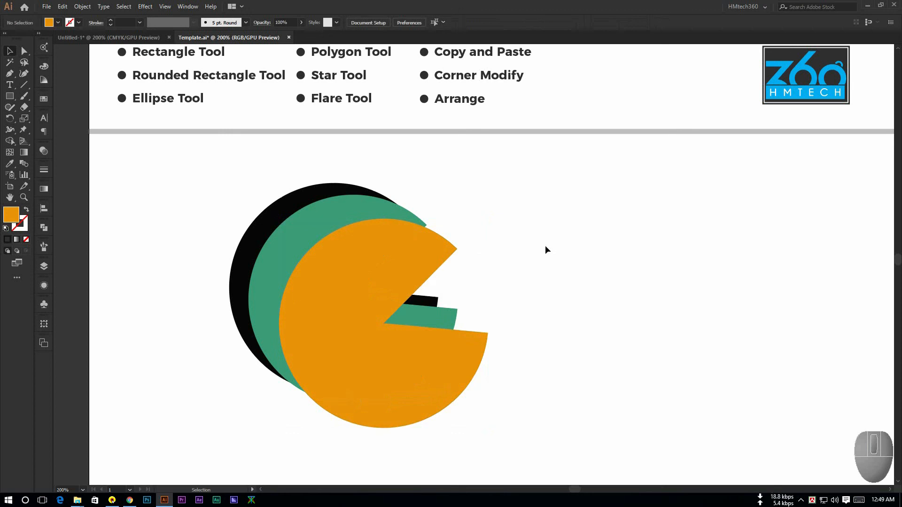
- Send the orange pie behind the green and black pies, bring it back to the front, and deselect it
left_click(411, 267)
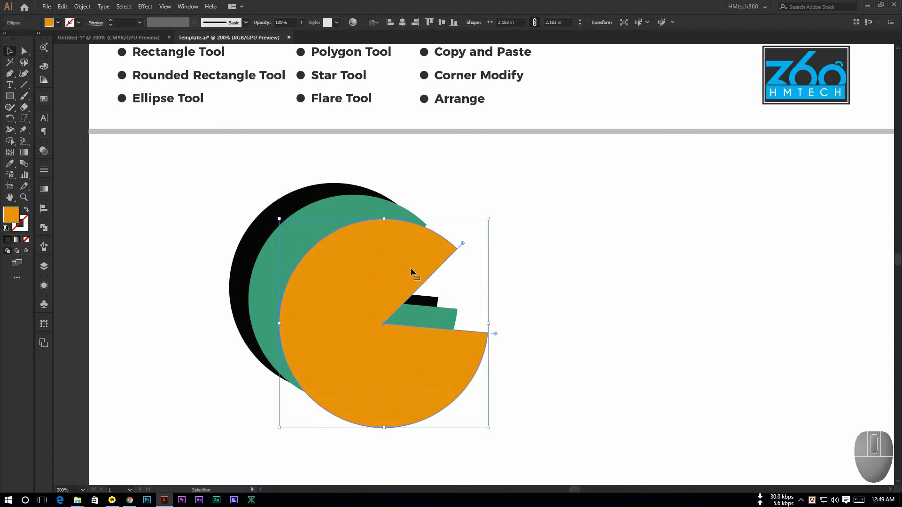
key("ctrl")
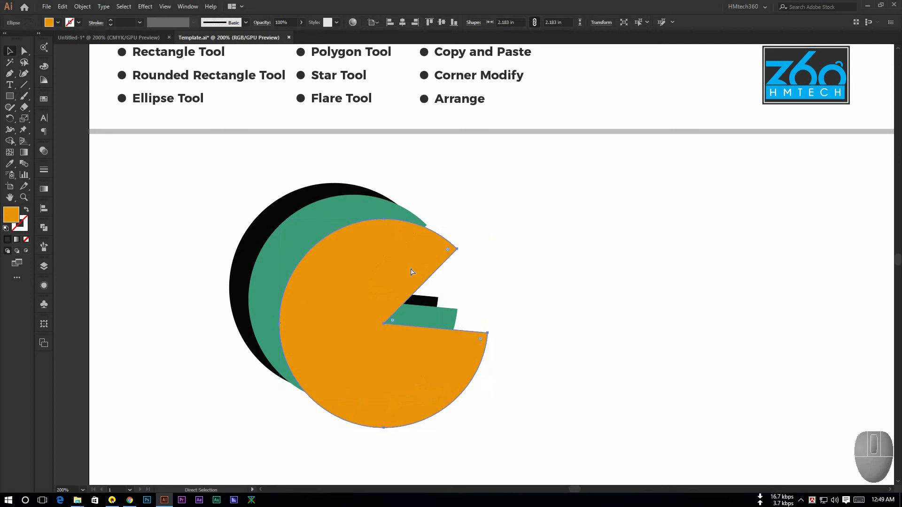
key("shift")
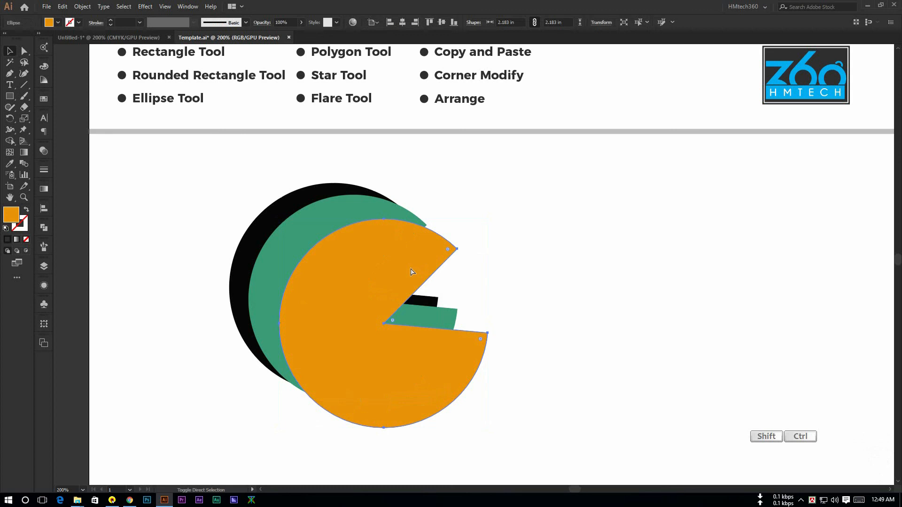
key("shift+ctrl+bracketleft")
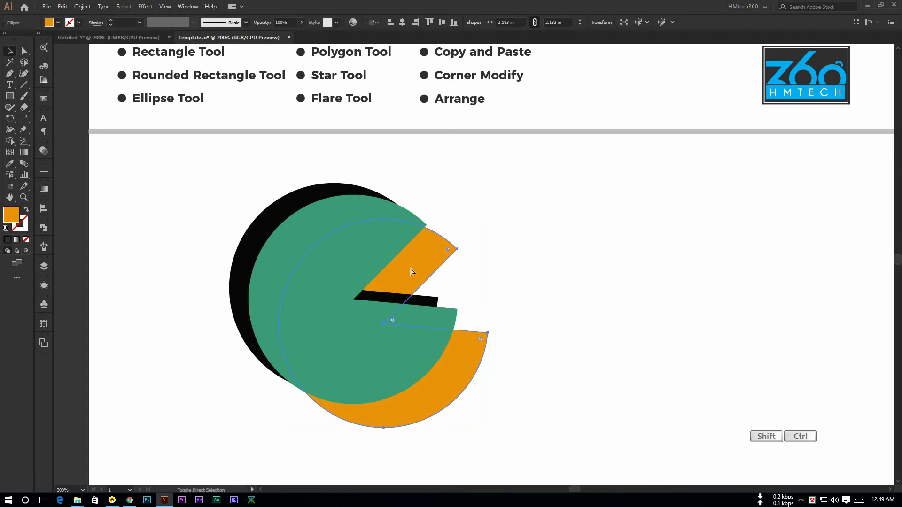
key("ctrl+shift+bracketright")
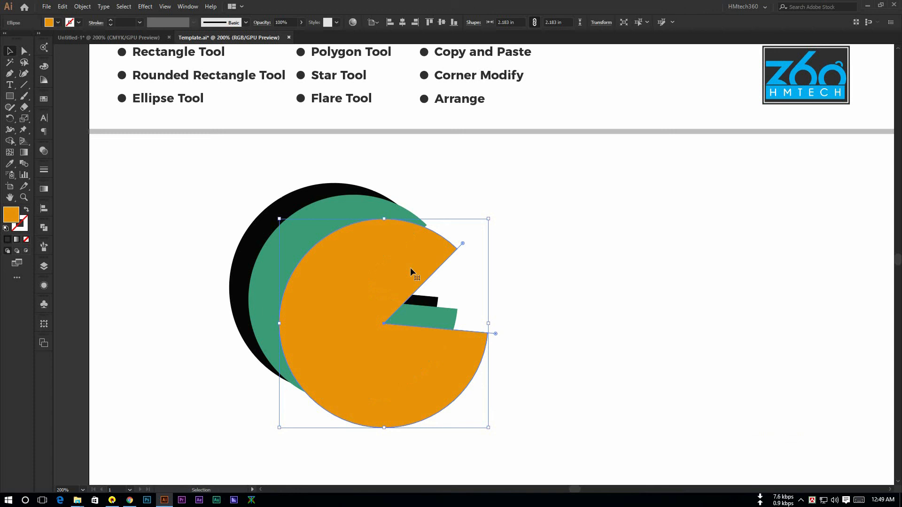
left_click(446, 266)
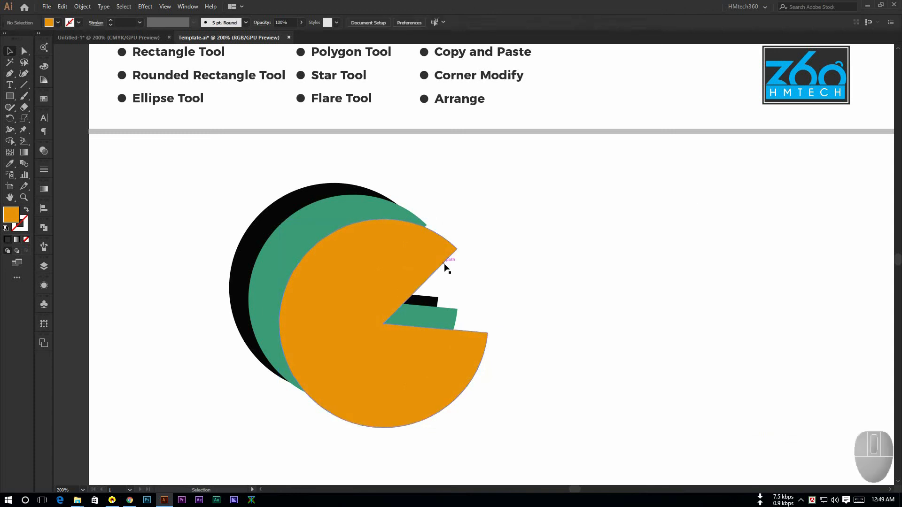
- Apply Send Backward to the orange pie twice, moving it one level at a time behind the green and black pies
left_click(425, 257)
right_click(425, 258)
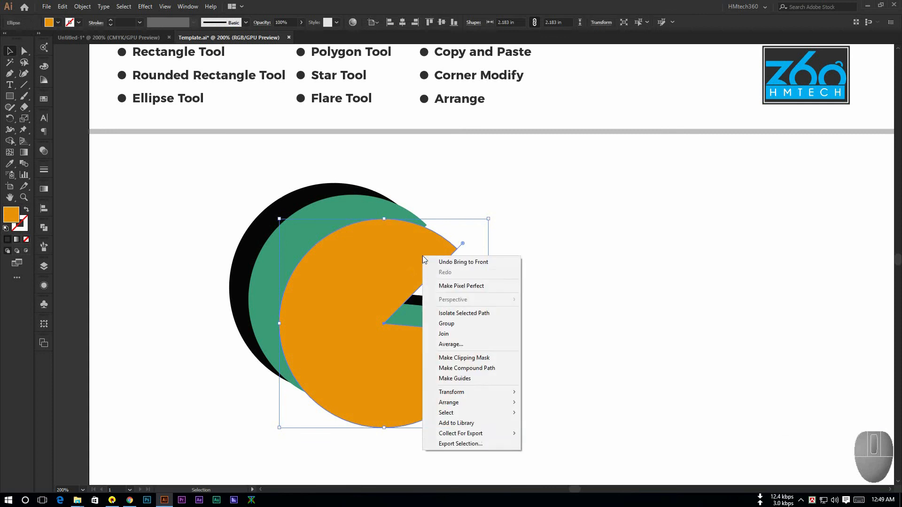
mouse_move(441, 407)
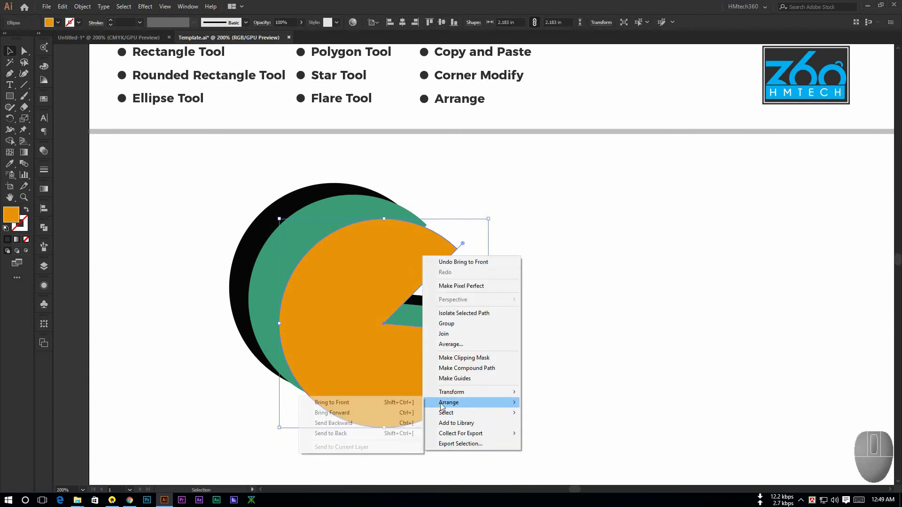
left_click(350, 423)
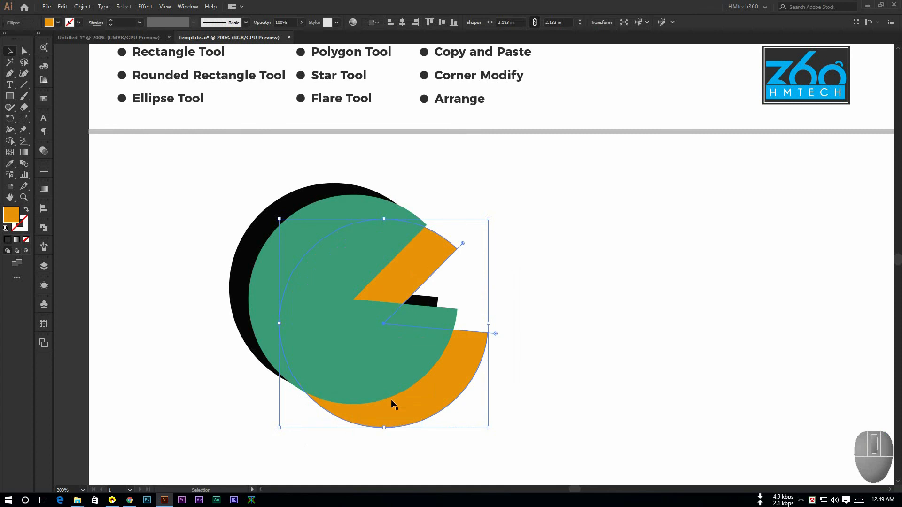
right_click(427, 267)
mouse_move(459, 414)
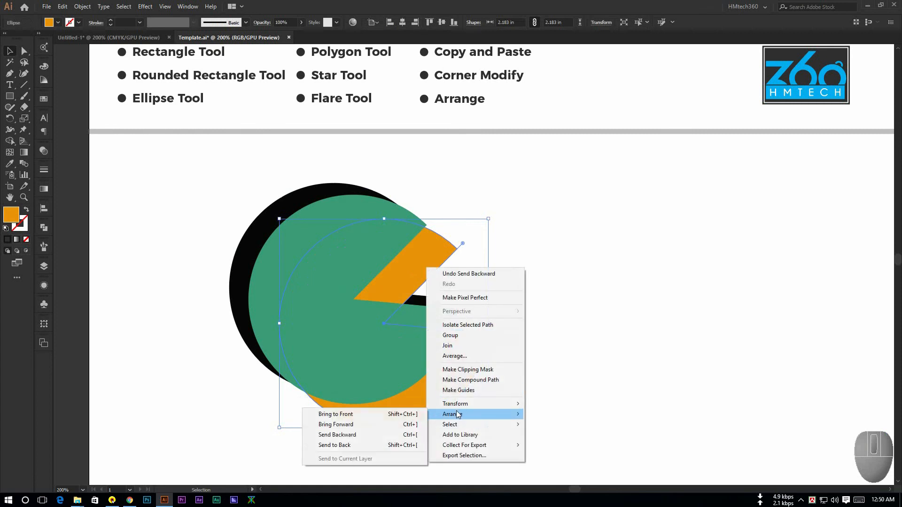
left_click(343, 437)
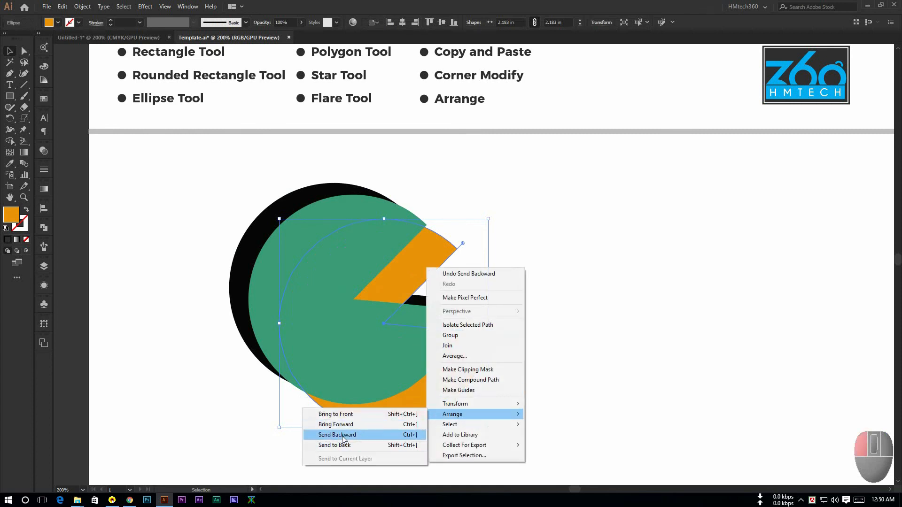
left_click(497, 249)
- Apply Bring Forward to the orange pie twice, raising it above the black pie and the green pie
left_click(438, 262)
right_click(439, 261)
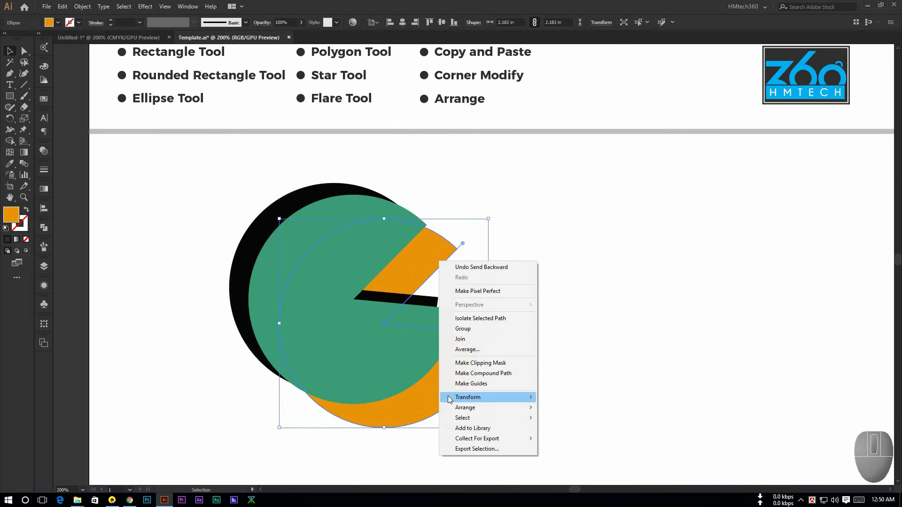
mouse_move(474, 412)
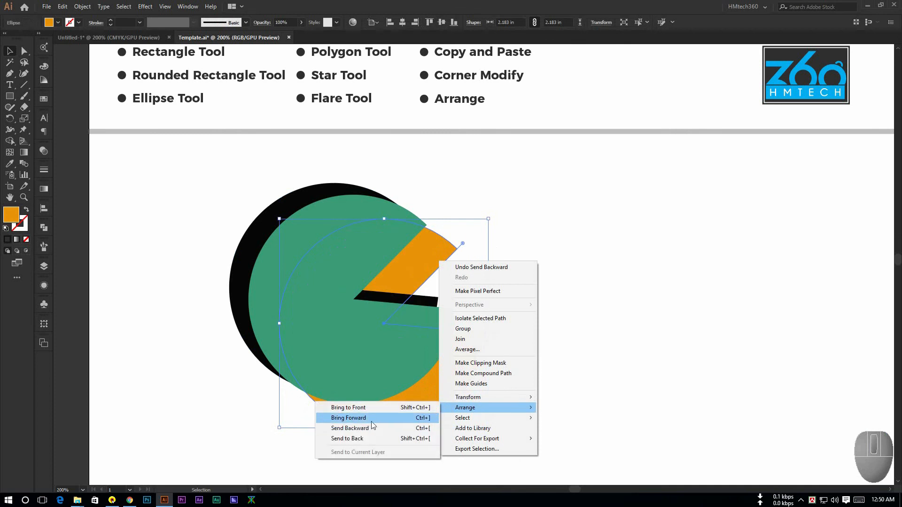
left_click(350, 418)
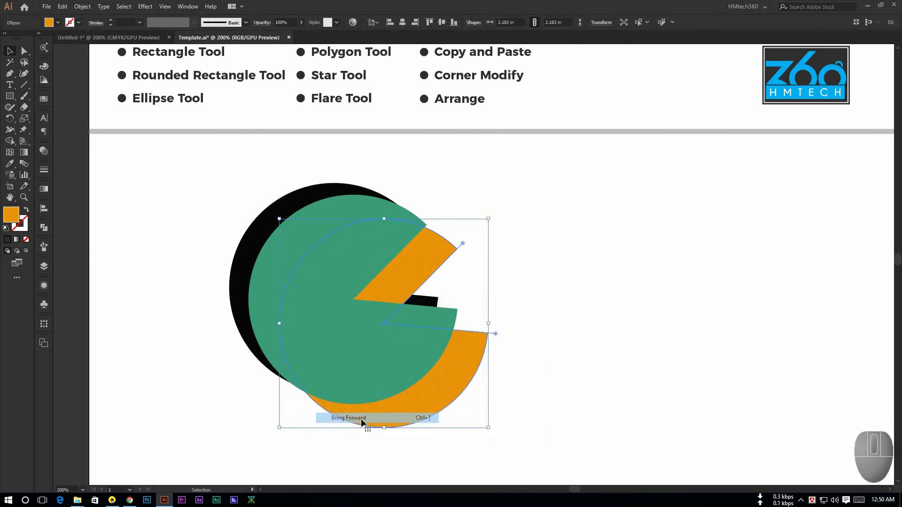
right_click(433, 258)
mouse_move(470, 405)
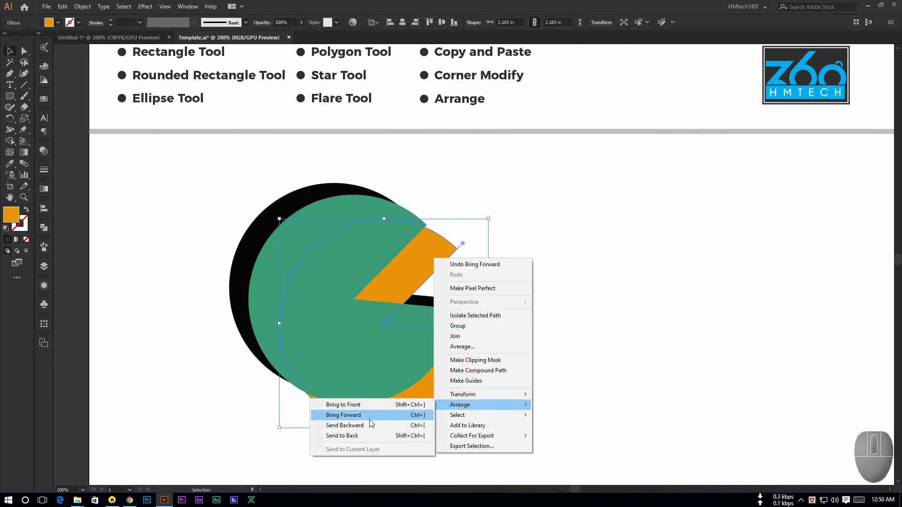
left_click(369, 417)
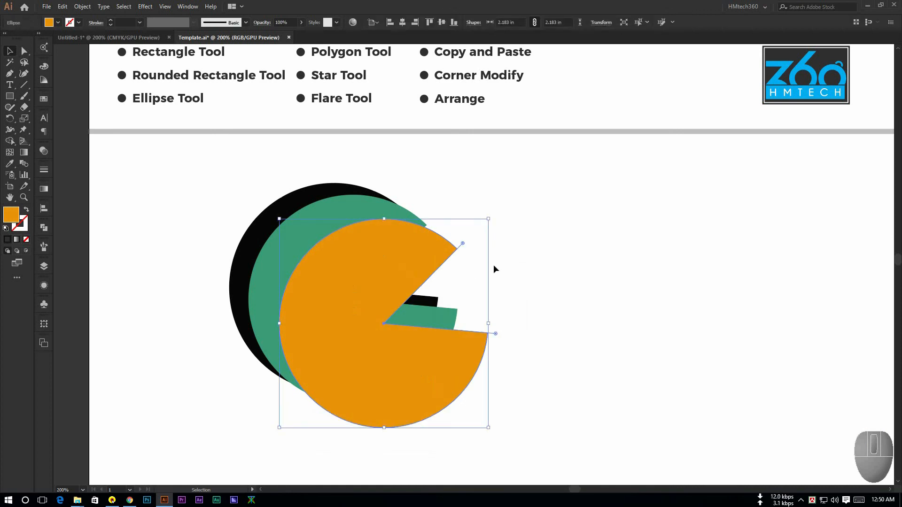
- Send the orange pie backward two levels, return it directly to the front of the stack, and deselect it
key("ctrl")
key("ctrl+bracketleft")
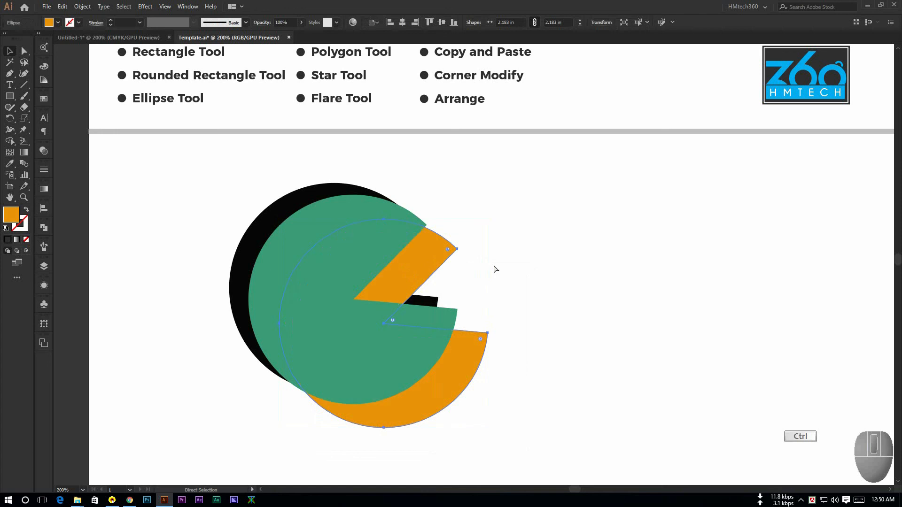
key("ctrl+bracketleft")
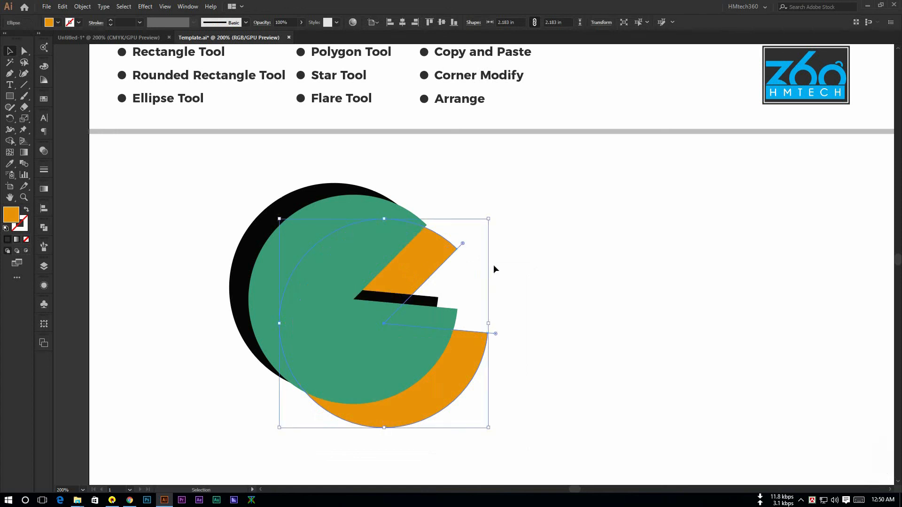
key("ctrl")
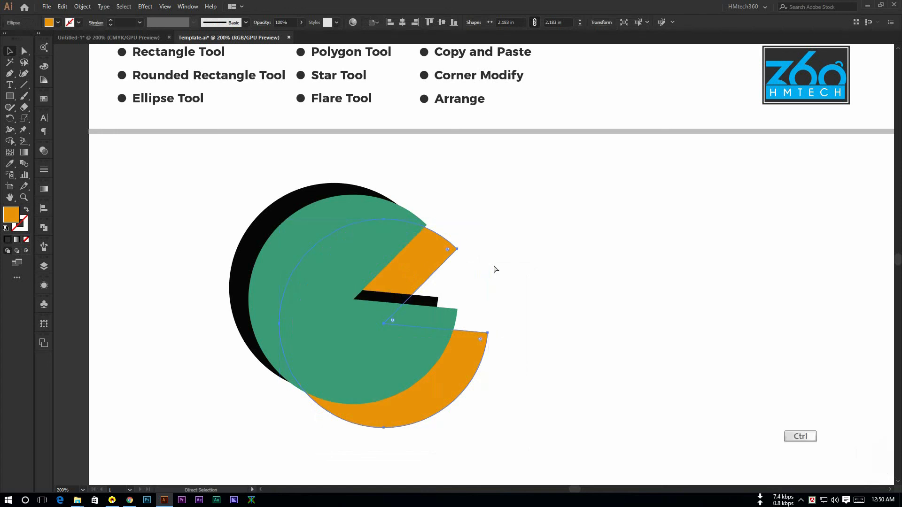
key("ctrl+shift+bracketright")
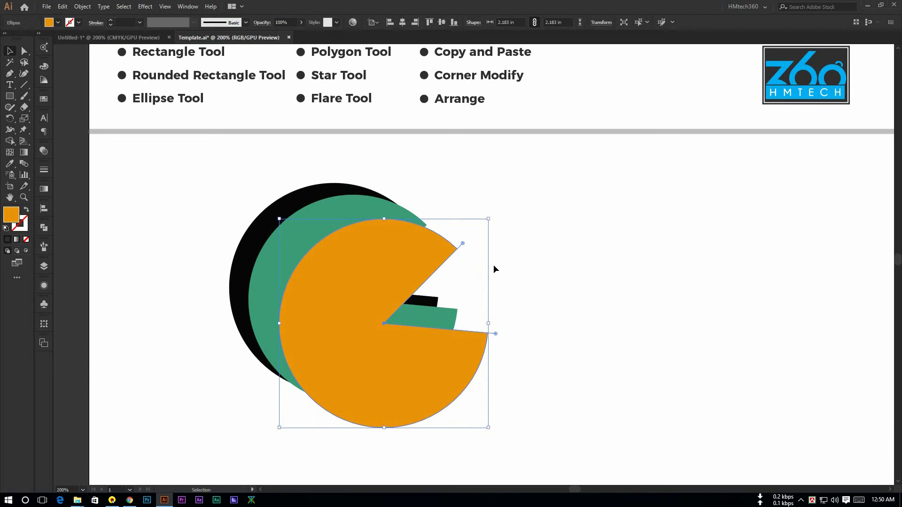
left_click(721, 226)
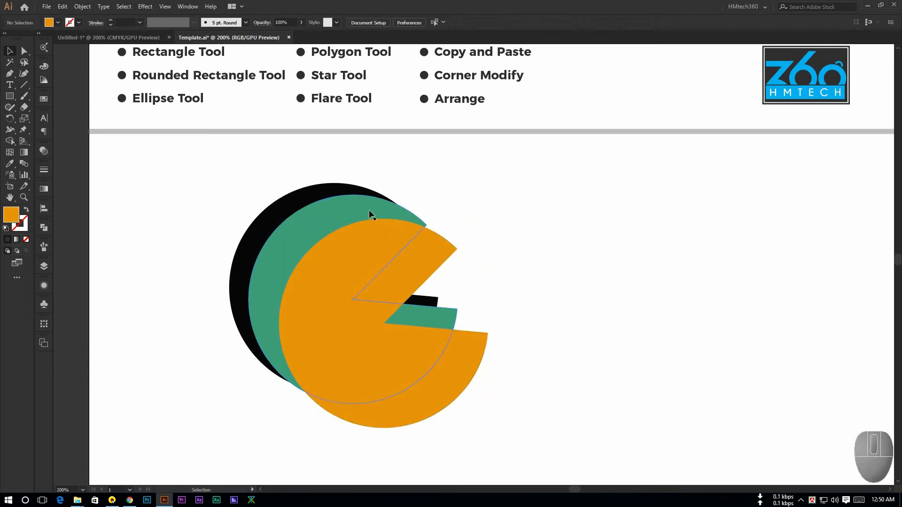
- Bring the green pie forward one level above the orange pie and send it backward one level again
left_click(367, 210)
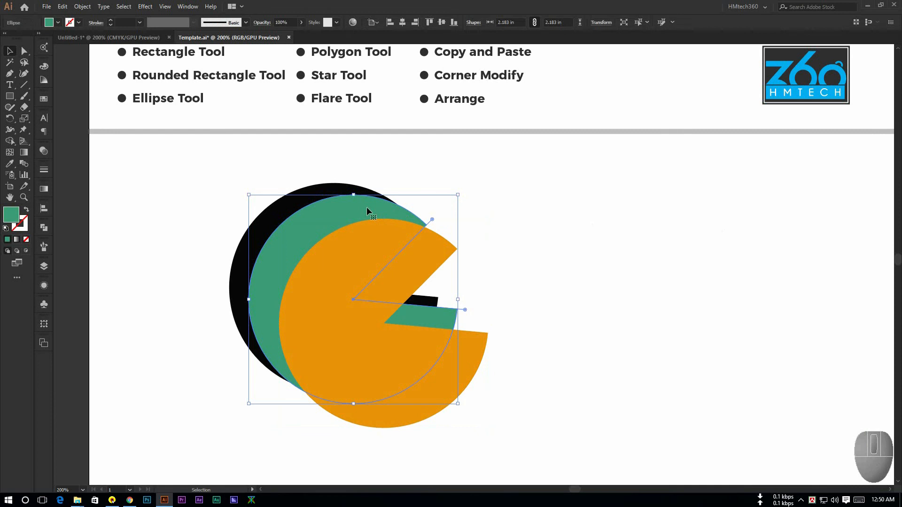
key("ctrl")
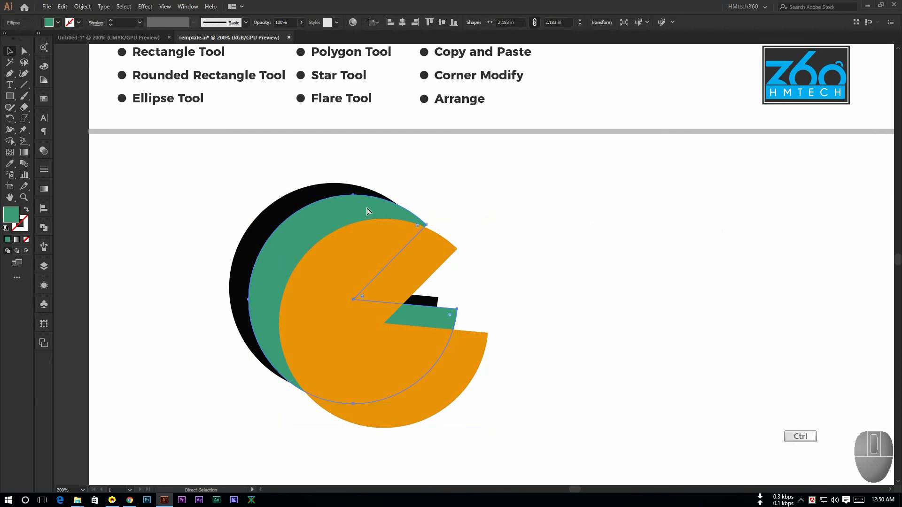
key("ctrl+bracketright")
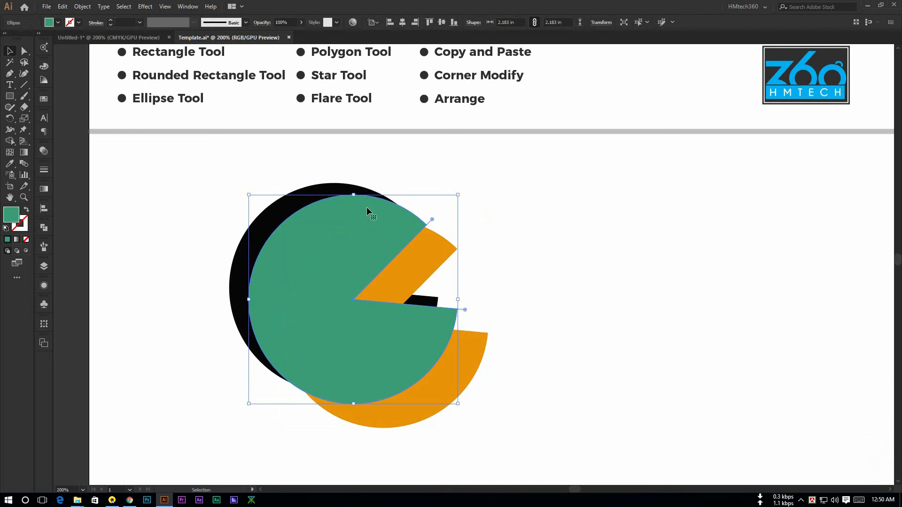
key("ctrl+bracketleft")
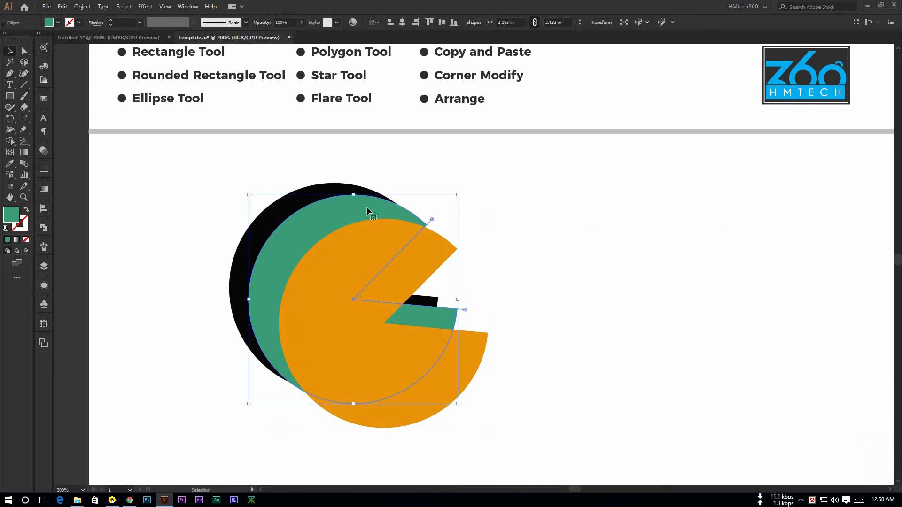
key("ctrl+minus")
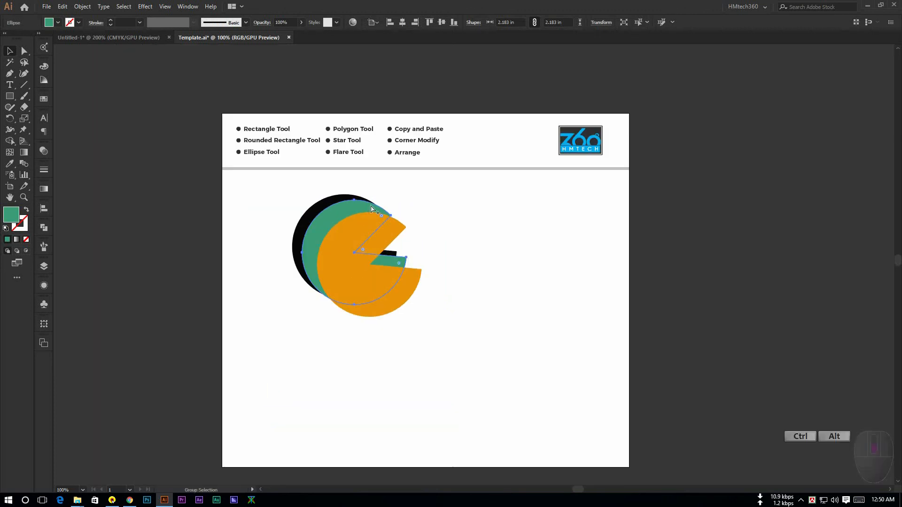
key("space")
left_click_drag(443, 234, 455, 219)
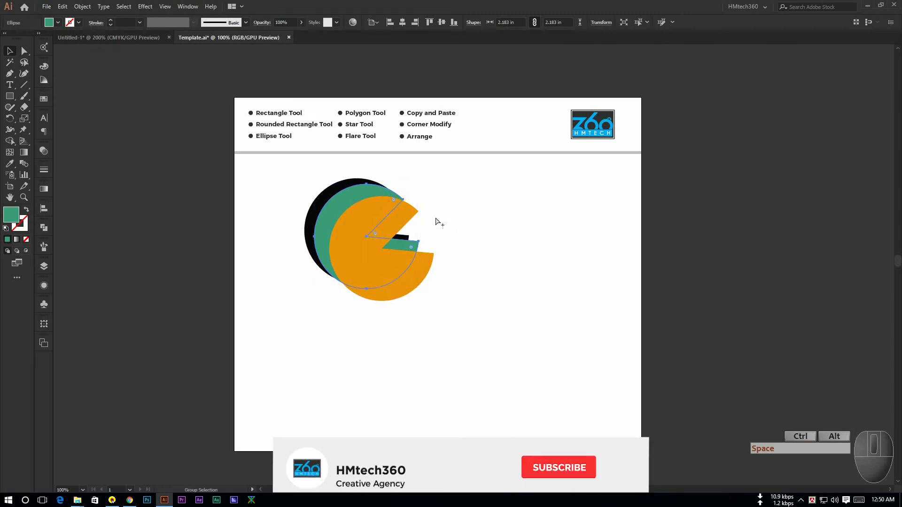
scroll(438, 216, "up", 1)
scroll(439, 214, "up", 1)
scroll(440, 214, "down", 2)
scroll(449, 216, "up", 1)
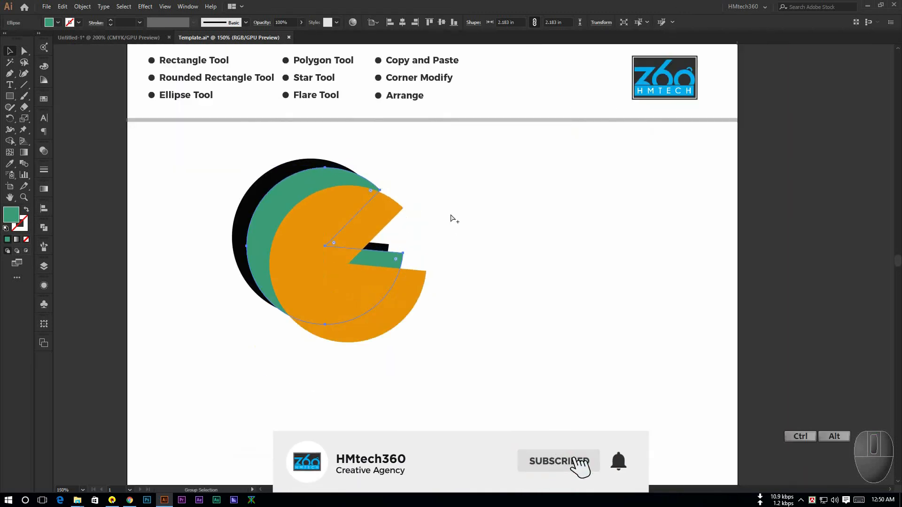
left_click(489, 206)
scroll(489, 206, "down", 2)
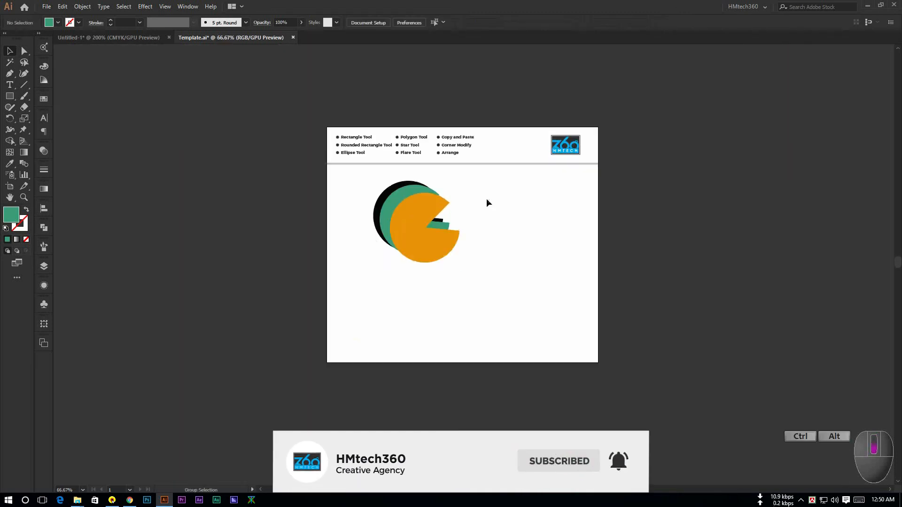
scroll(473, 220, "up", 1)
key("space")
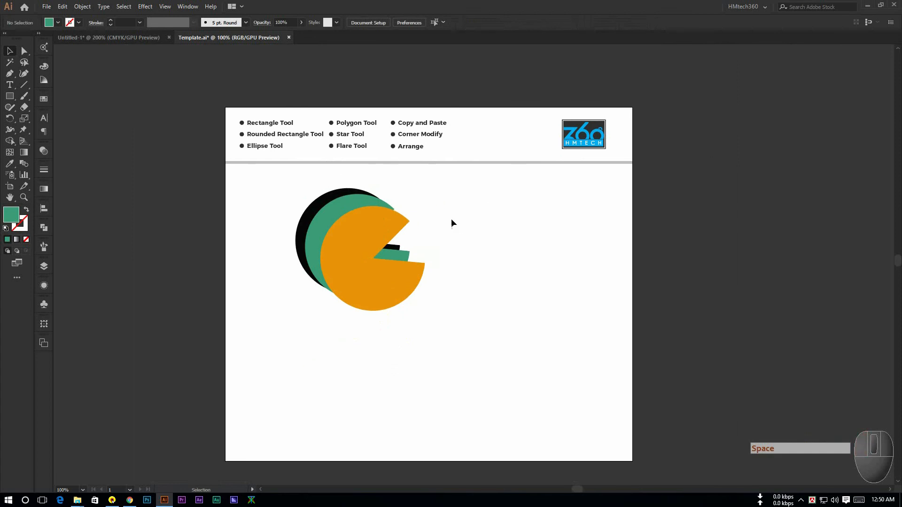
scroll(409, 160, "up", 2)
scroll(423, 179, "down", 2)
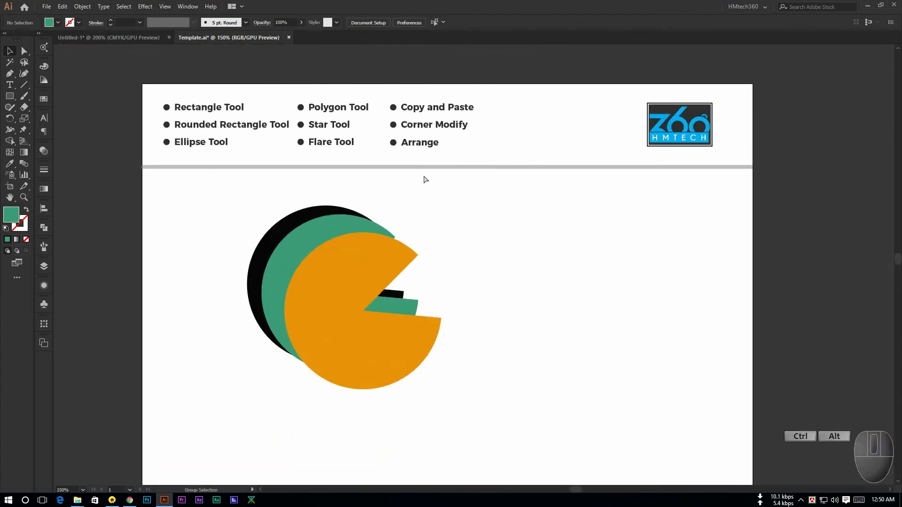
key("space")
left_click_drag(465, 228, 458, 205)
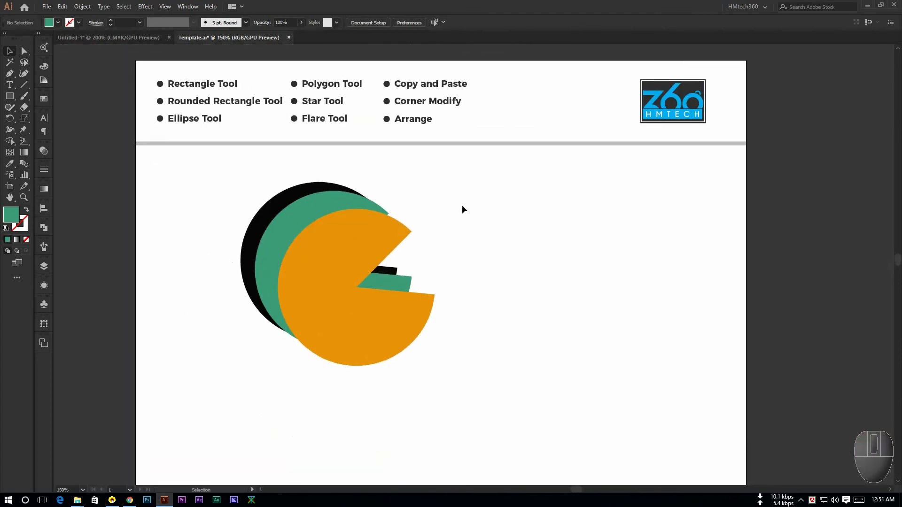